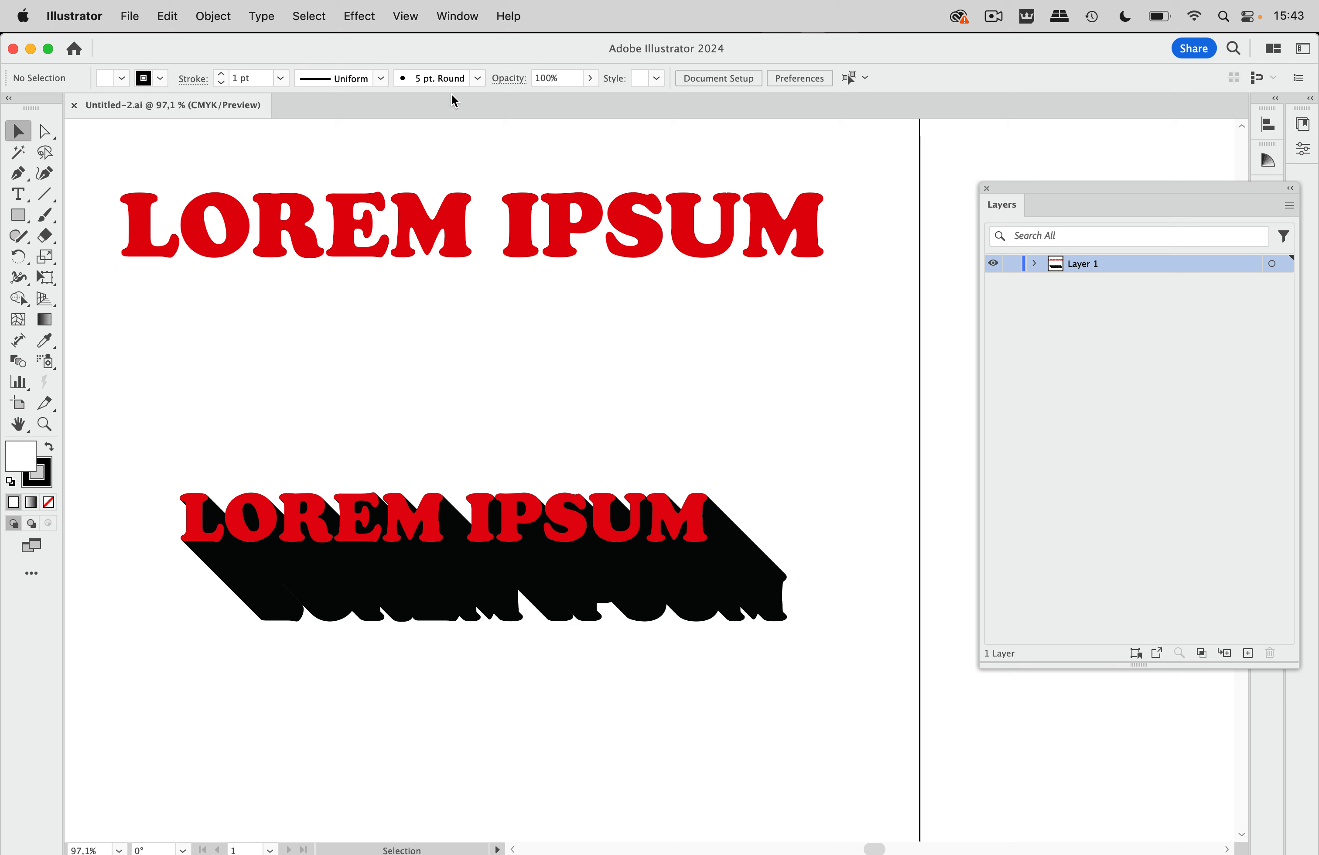
- Inspect the paths of both LOREM IPSUM texts in Outline view and return to Preview
click(409, 18)
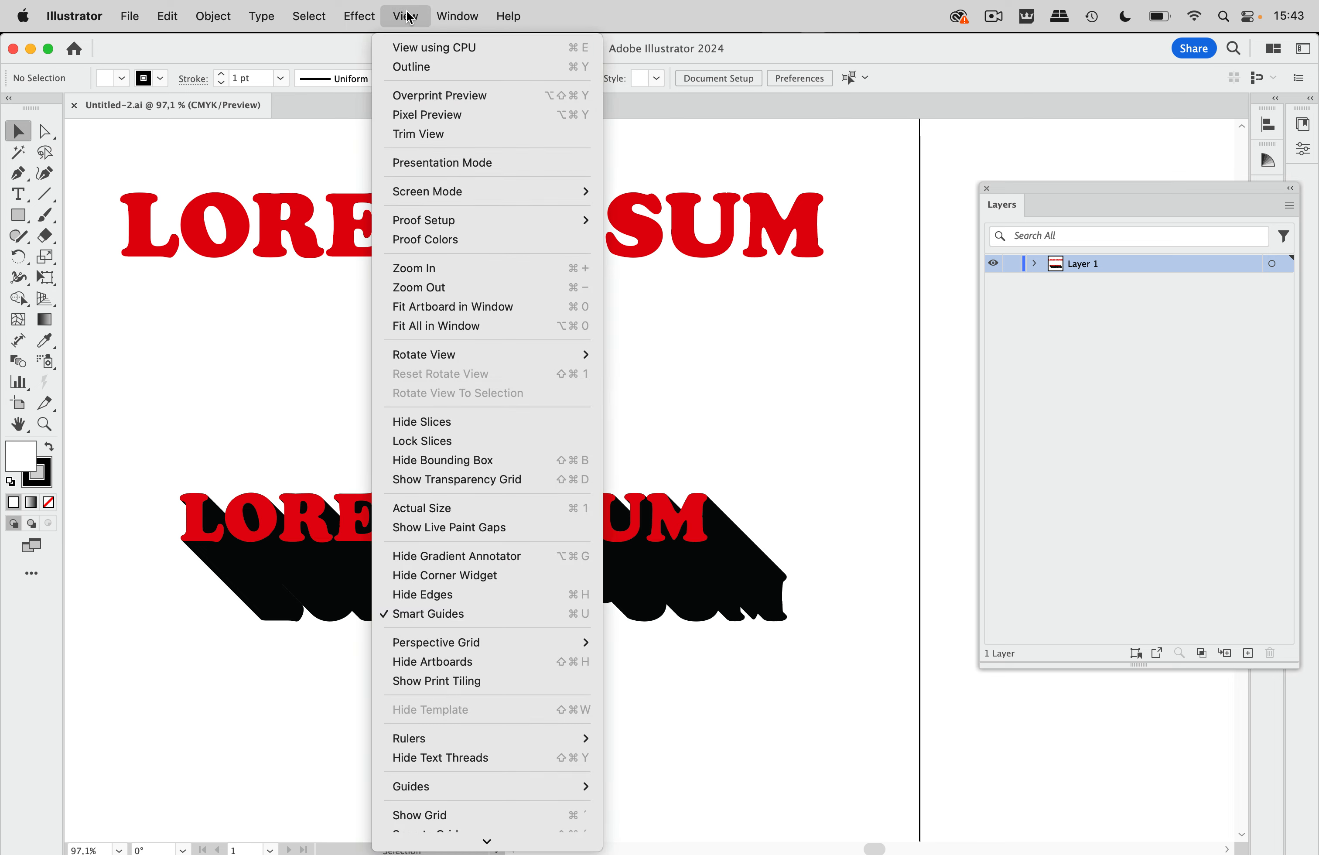
click(410, 68)
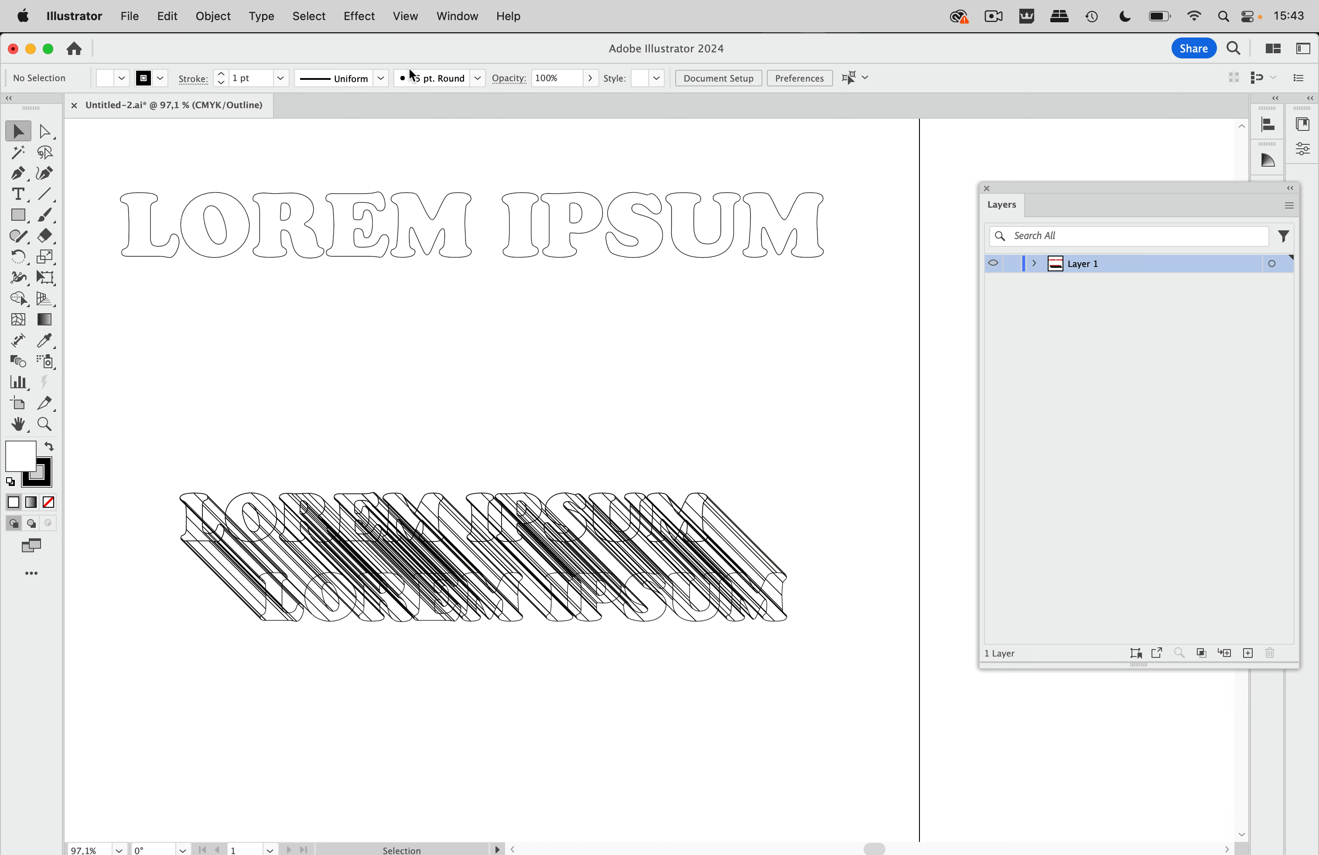
click(412, 20)
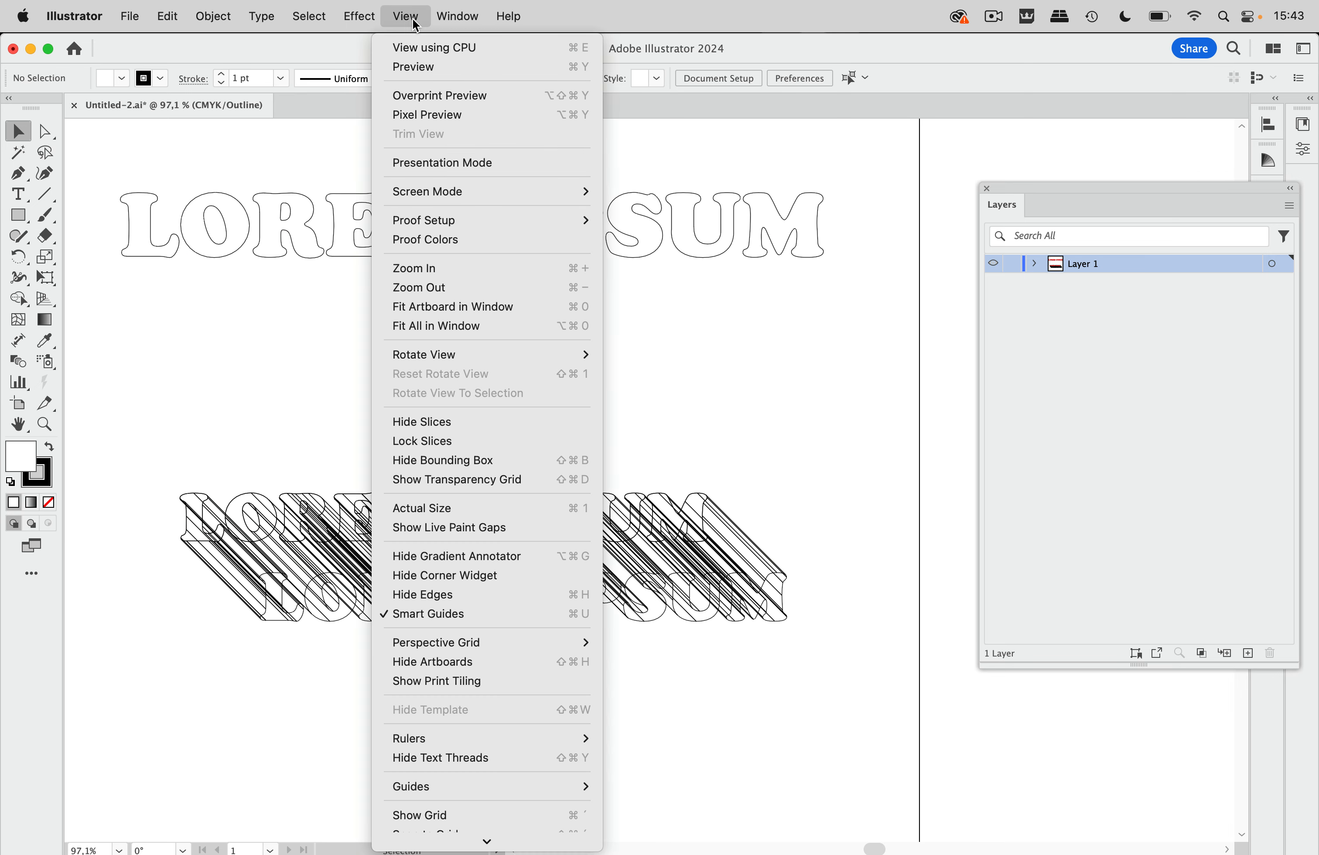
click(413, 67)
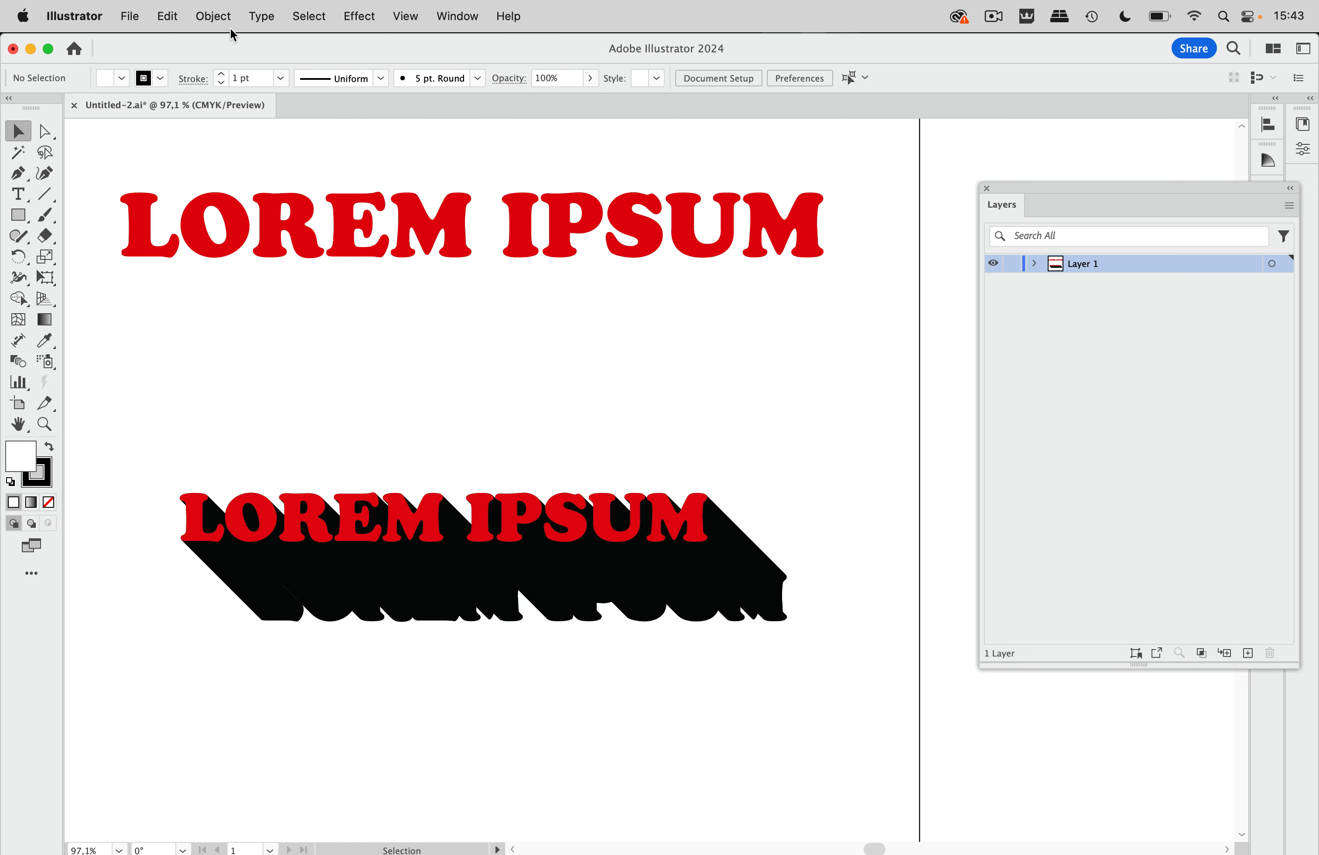
- Save the document as normal.ai in the File Extensions folder, in Adobe Illustrator (ai) format with Create PDF Compatible File enabled
click(128, 16)
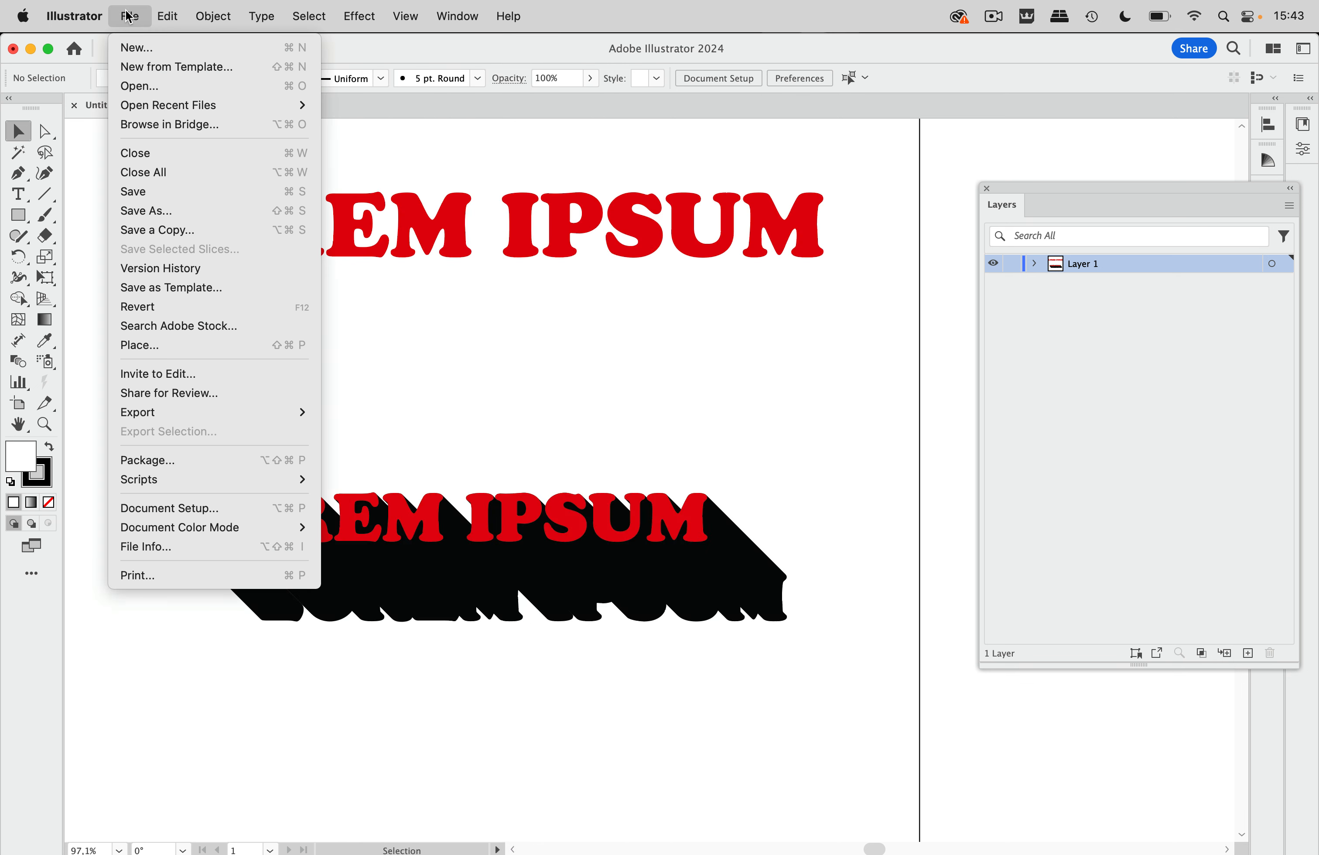
click(145, 211)
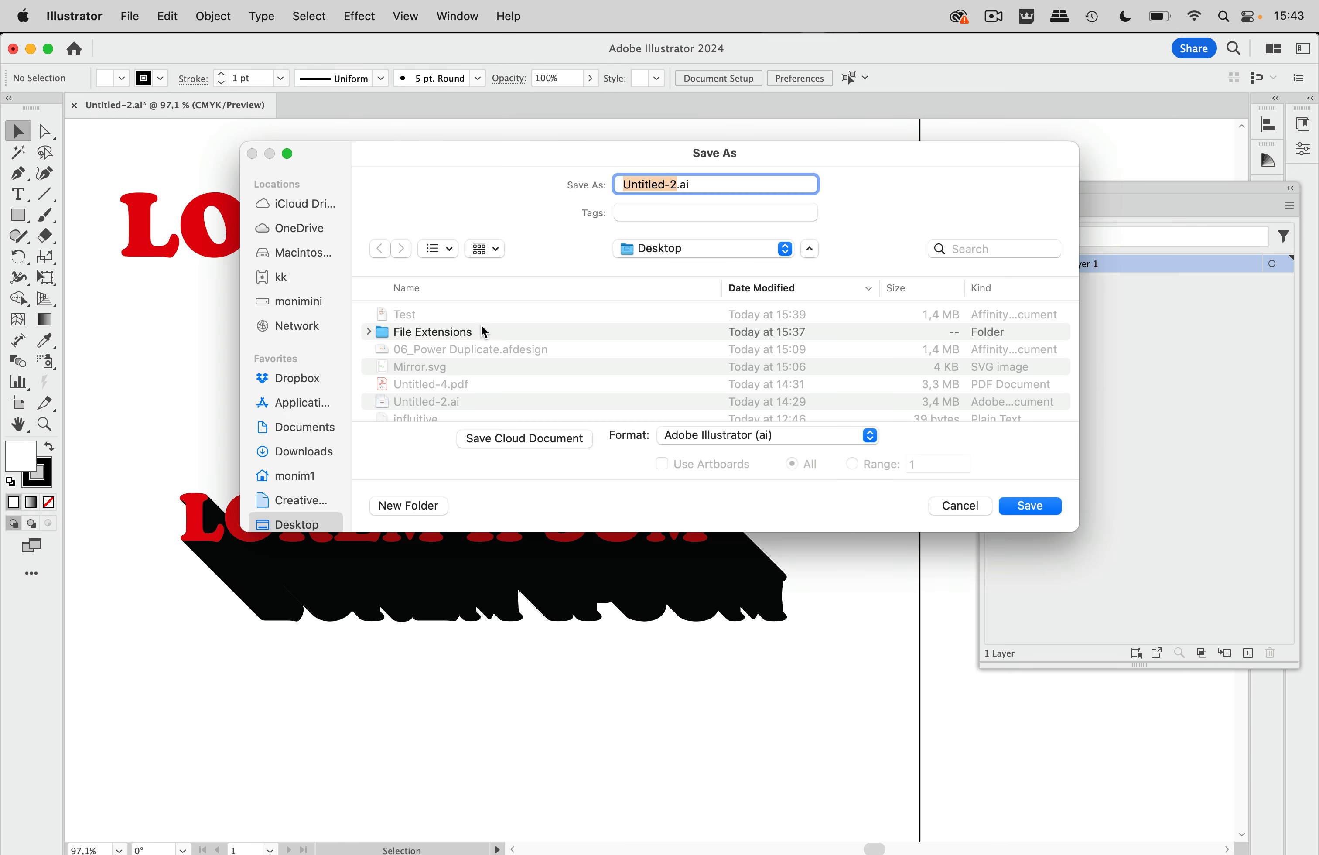
double_click(475, 331)
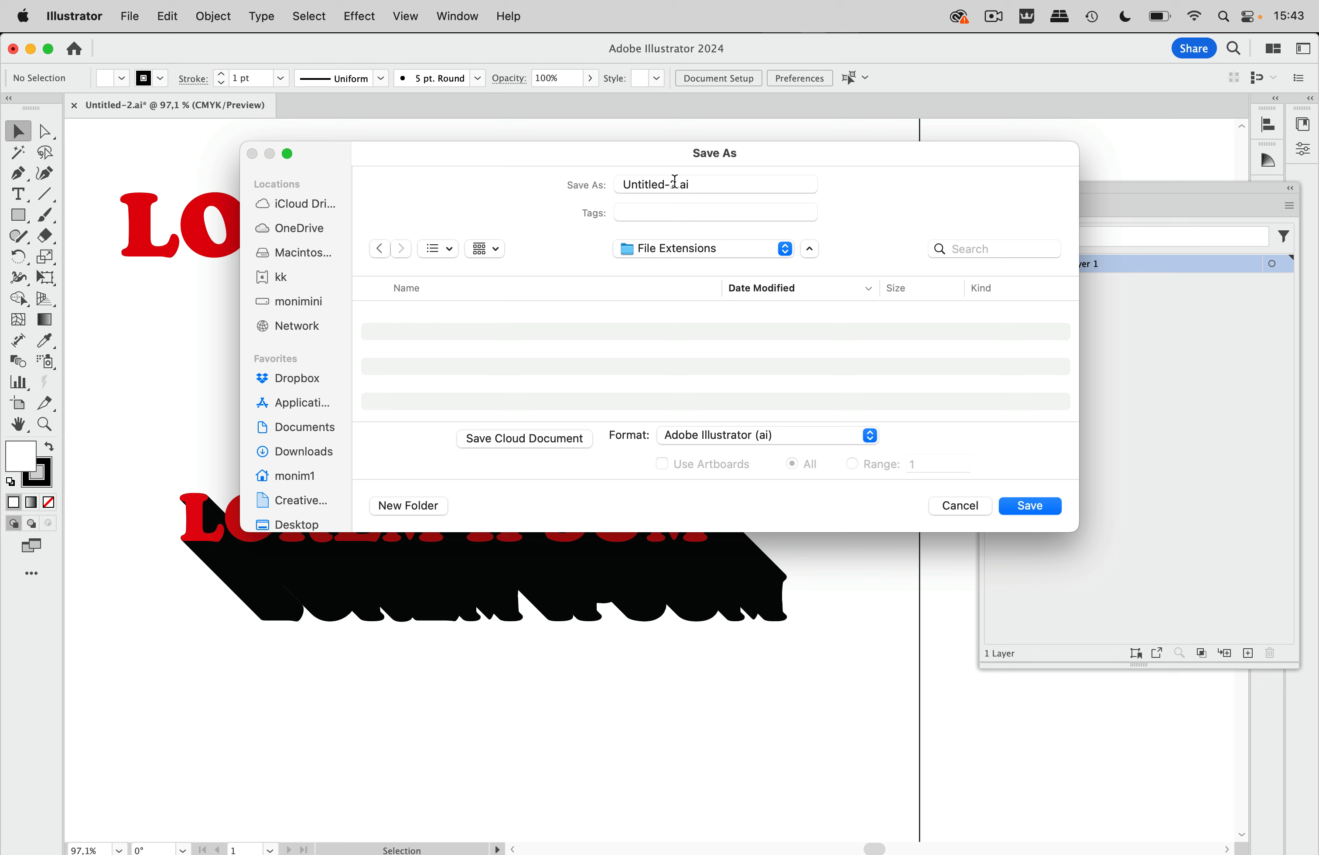
drag(676, 184, 596, 181)
text(normal)
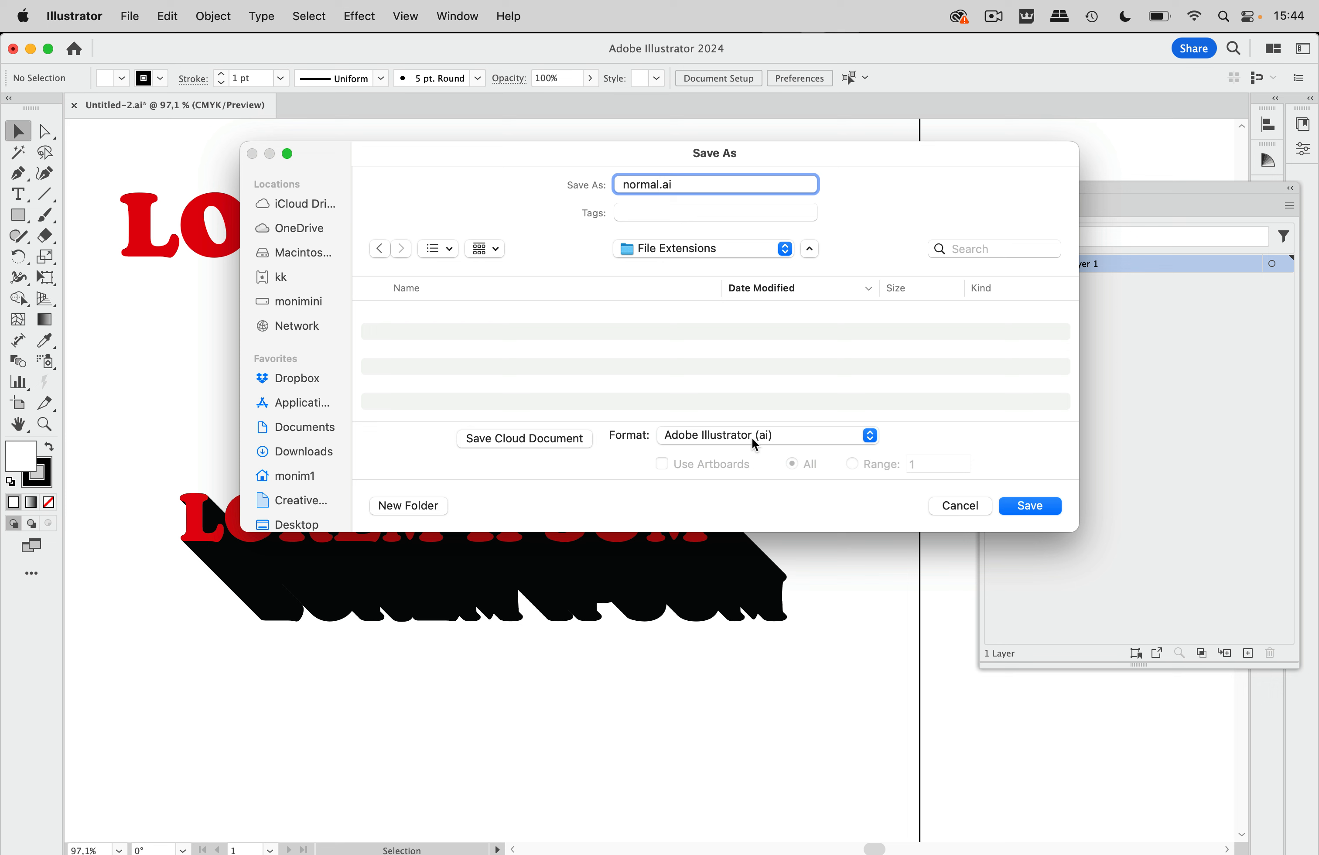
click(771, 442)
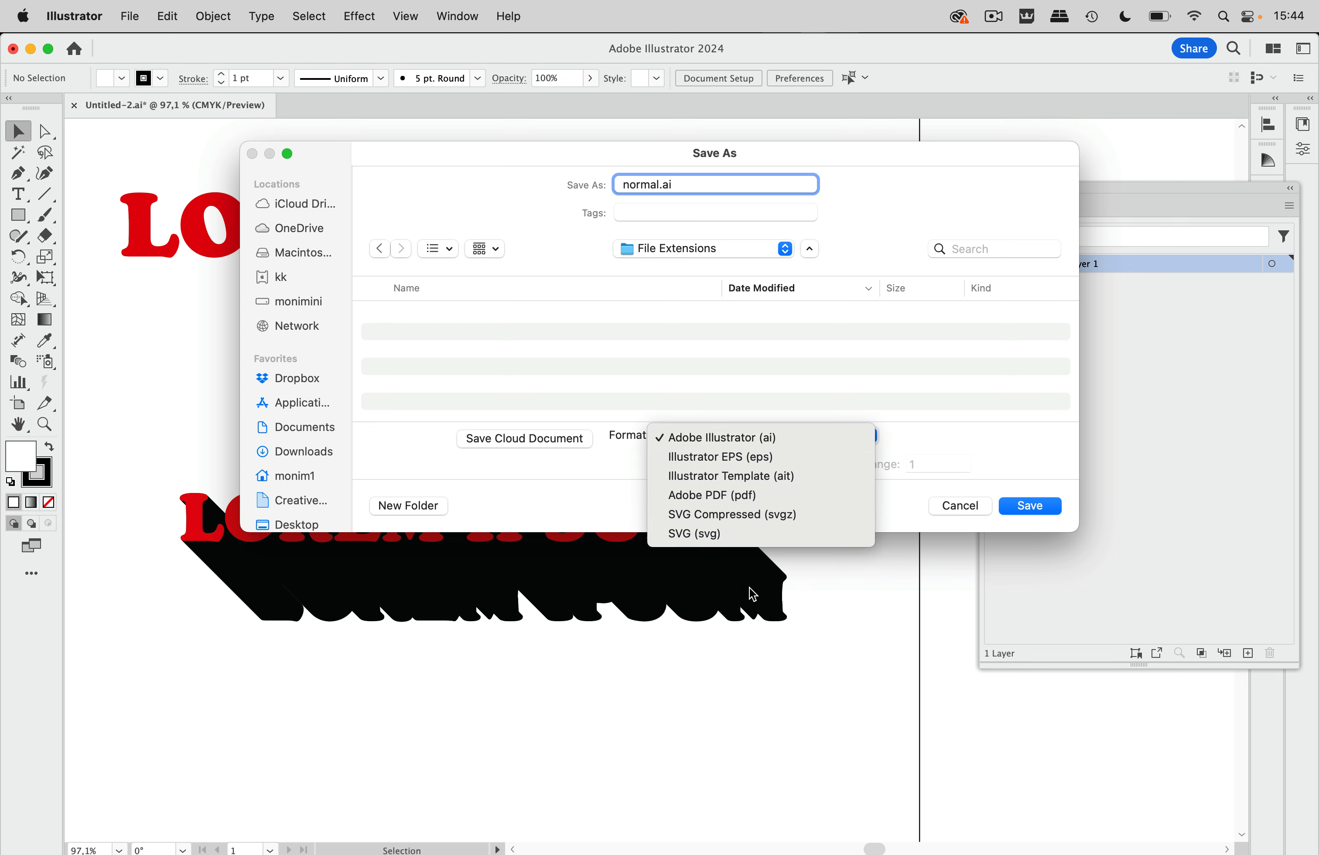
click(788, 443)
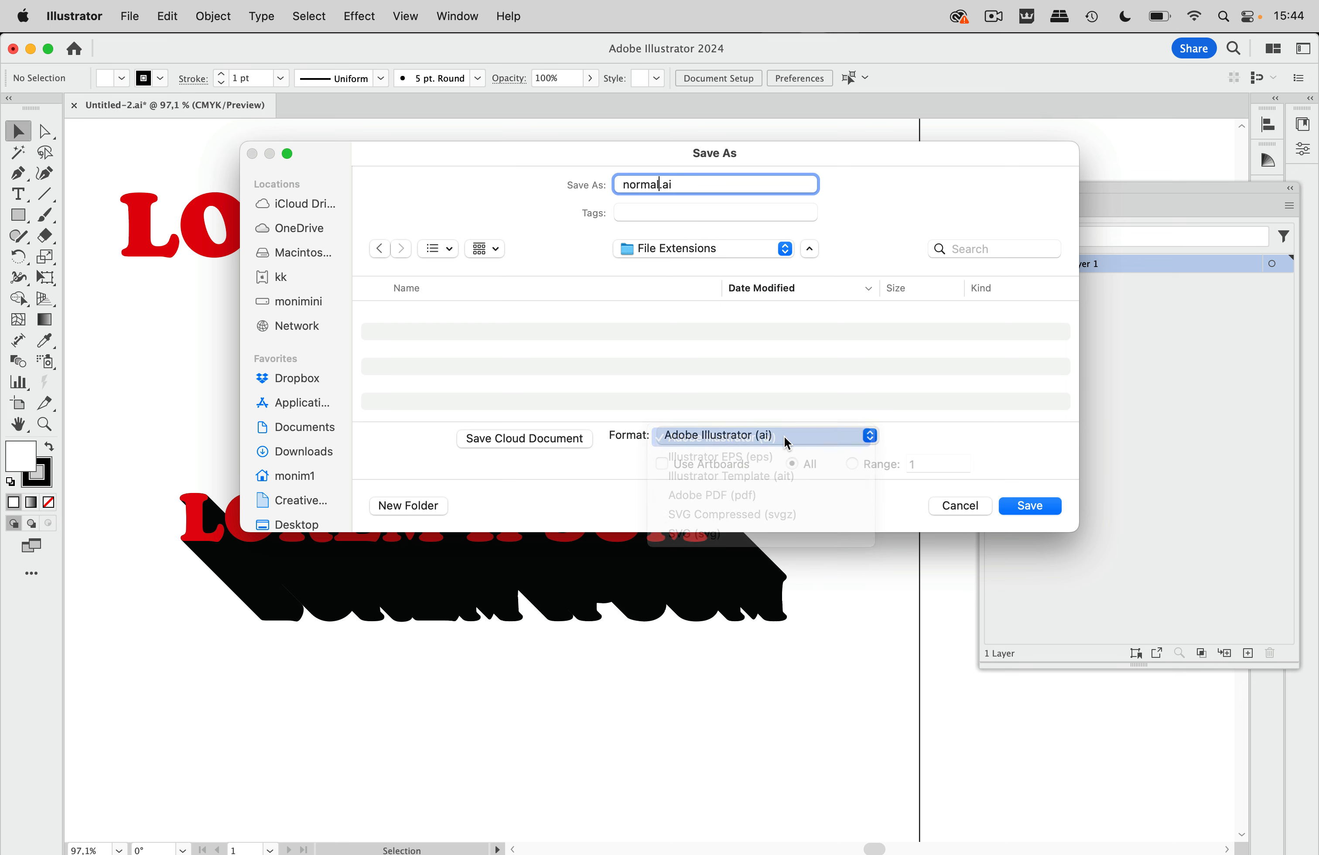
click(1030, 505)
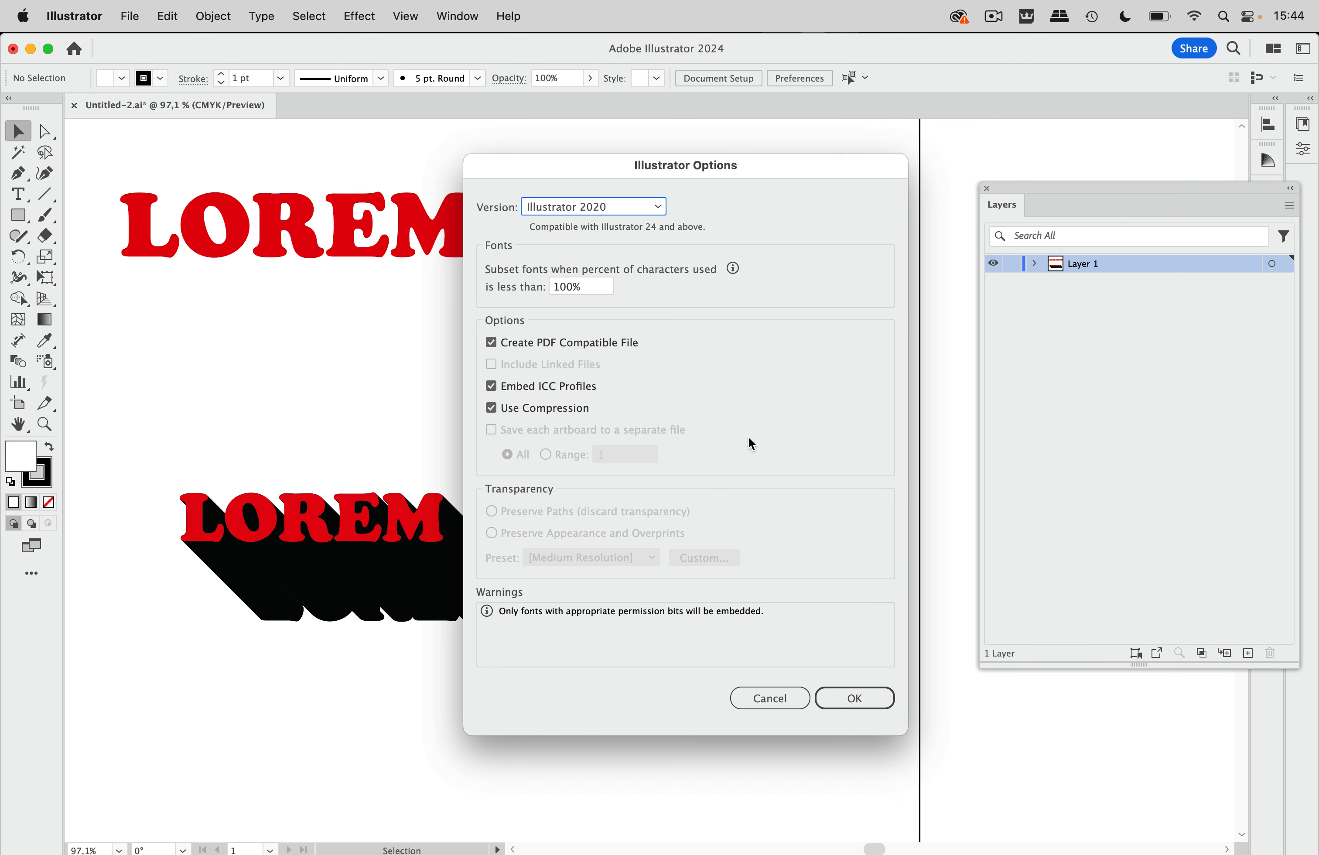
click(855, 700)
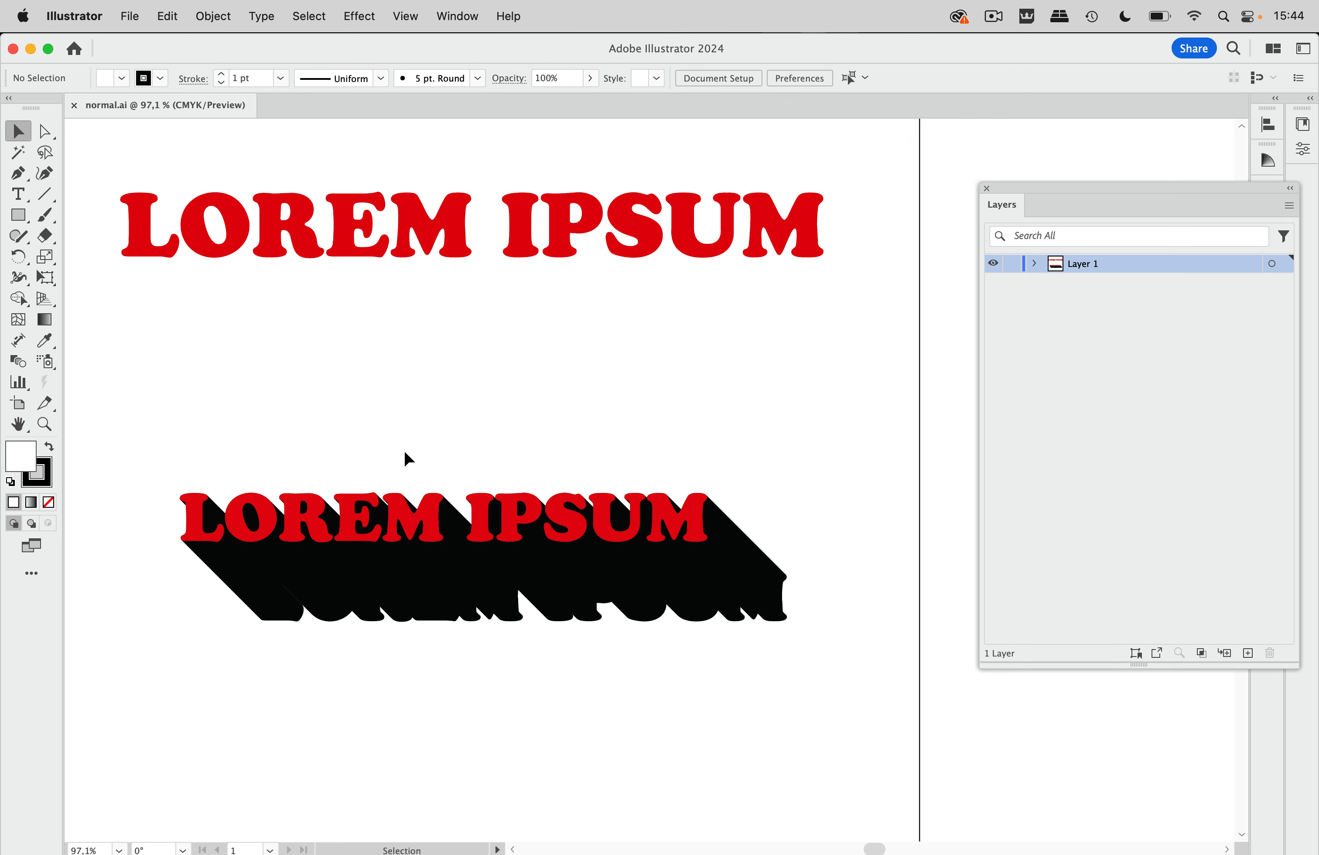
- Save another version as "without pdf.ai" in the File Extensions folder with Create PDF Compatible File disabled
click(129, 16)
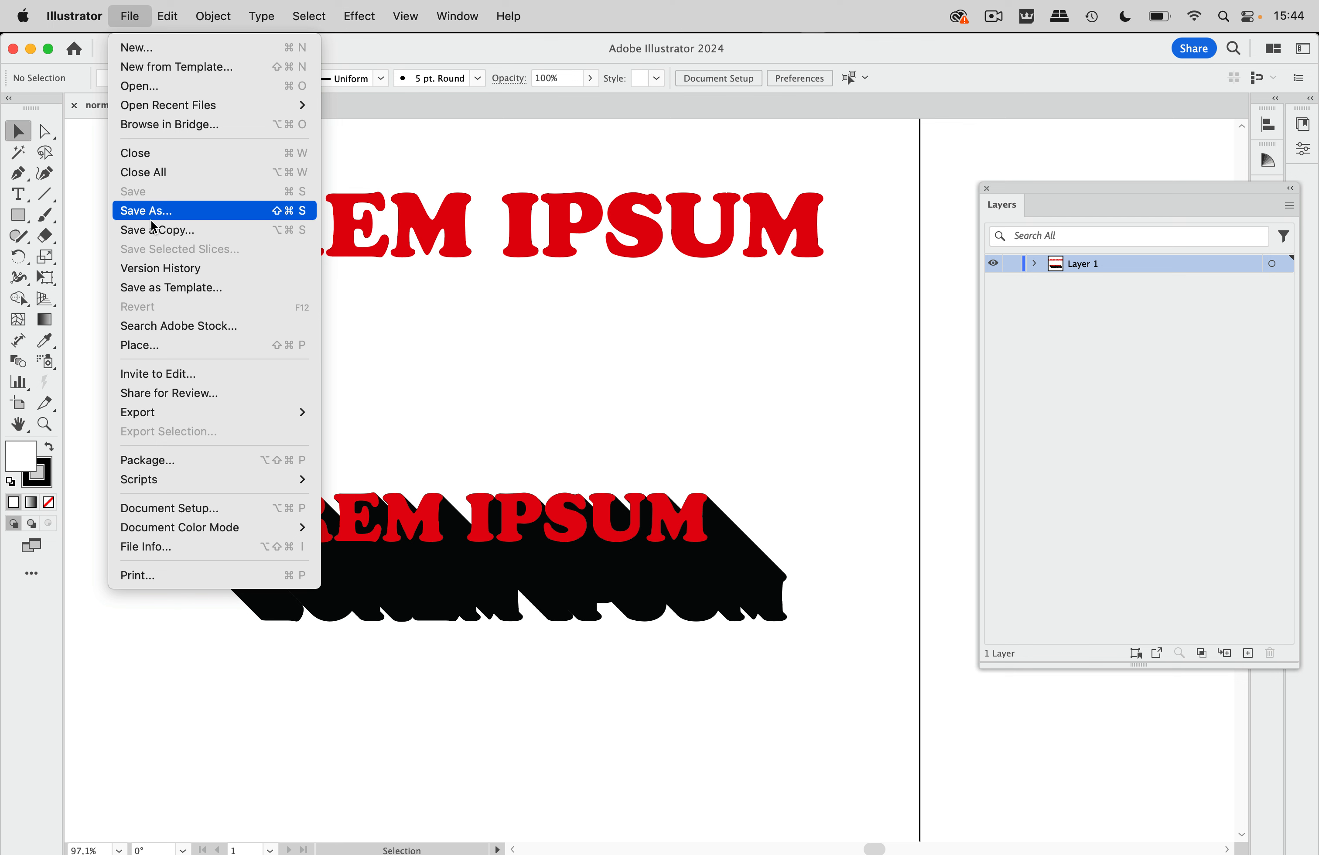
click(161, 211)
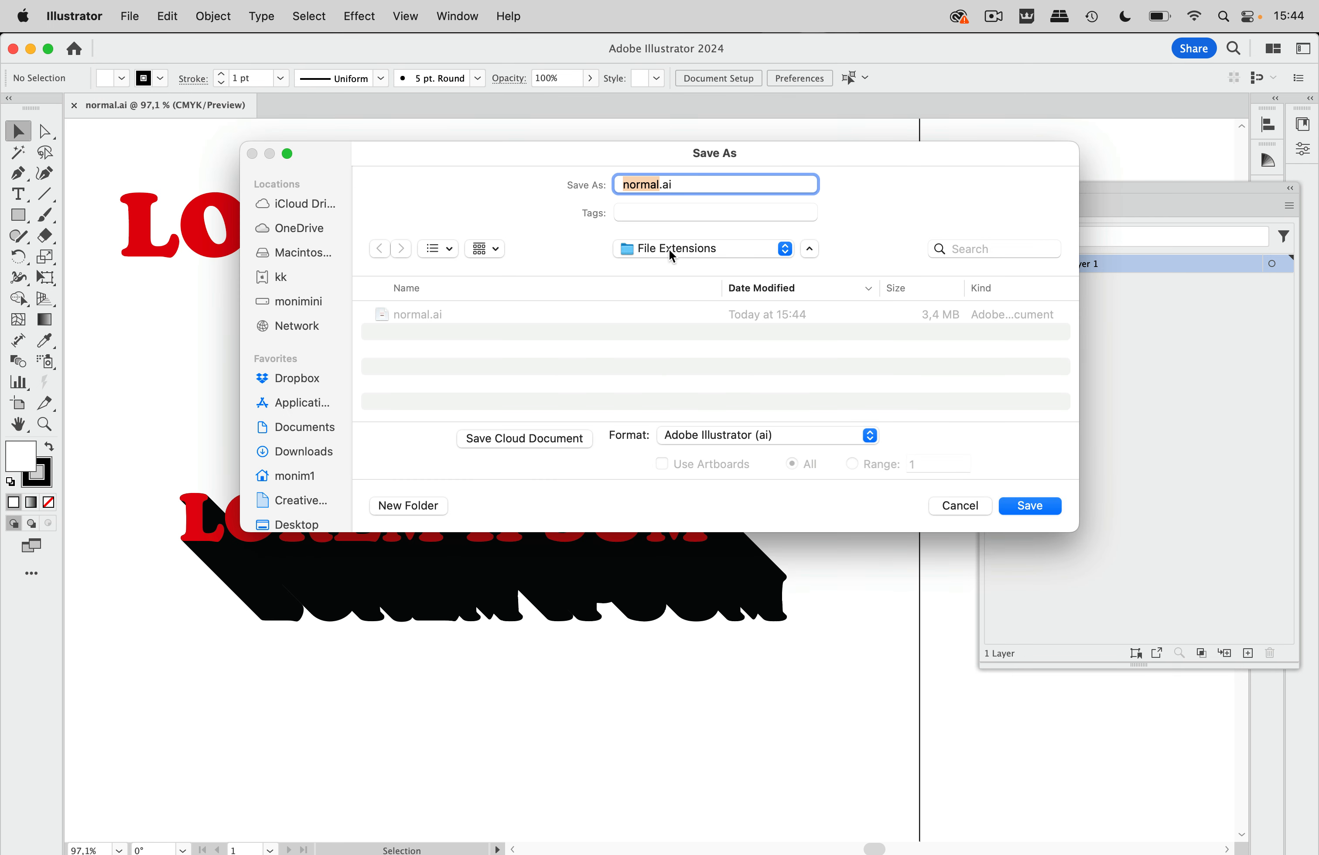
text(without pdf)
click(1030, 505)
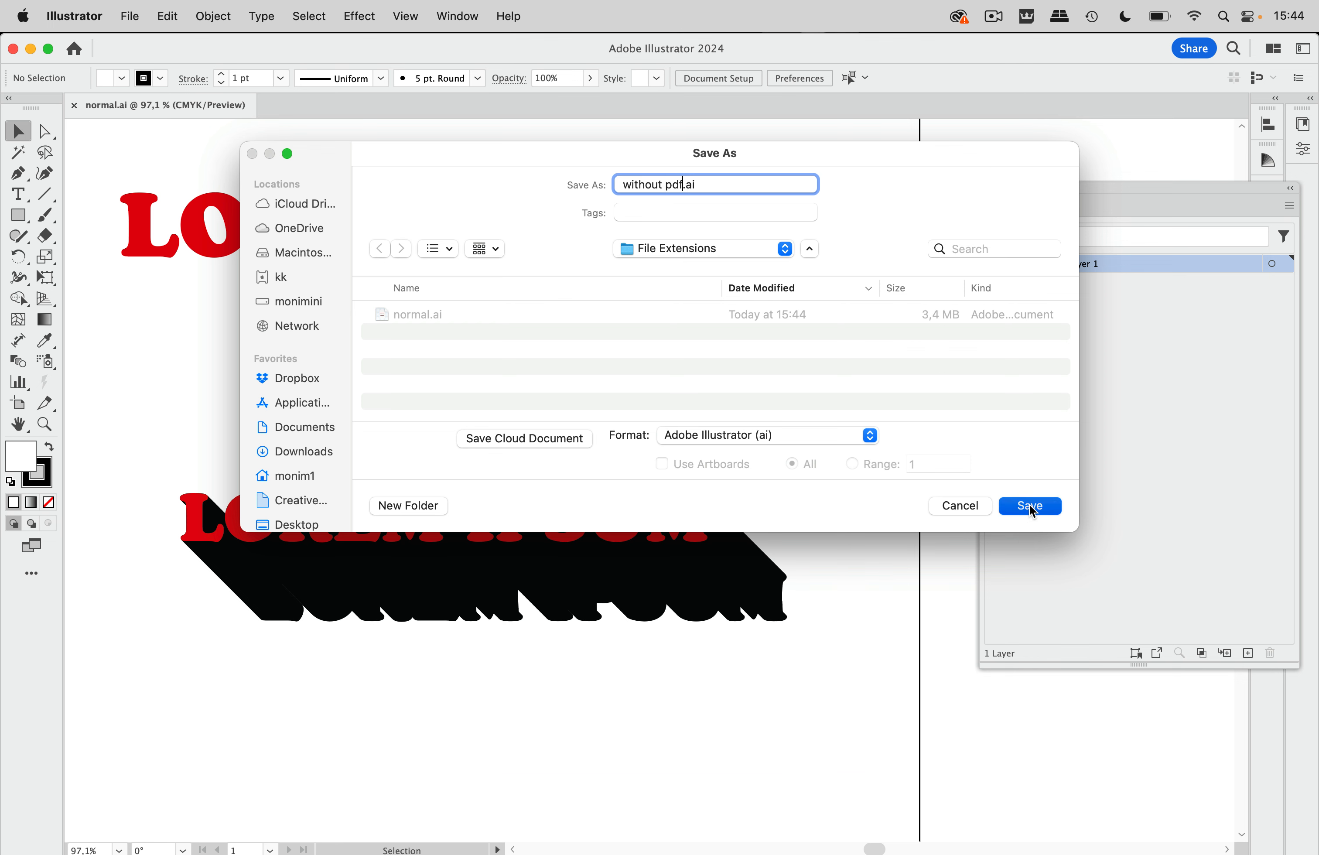
click(490, 342)
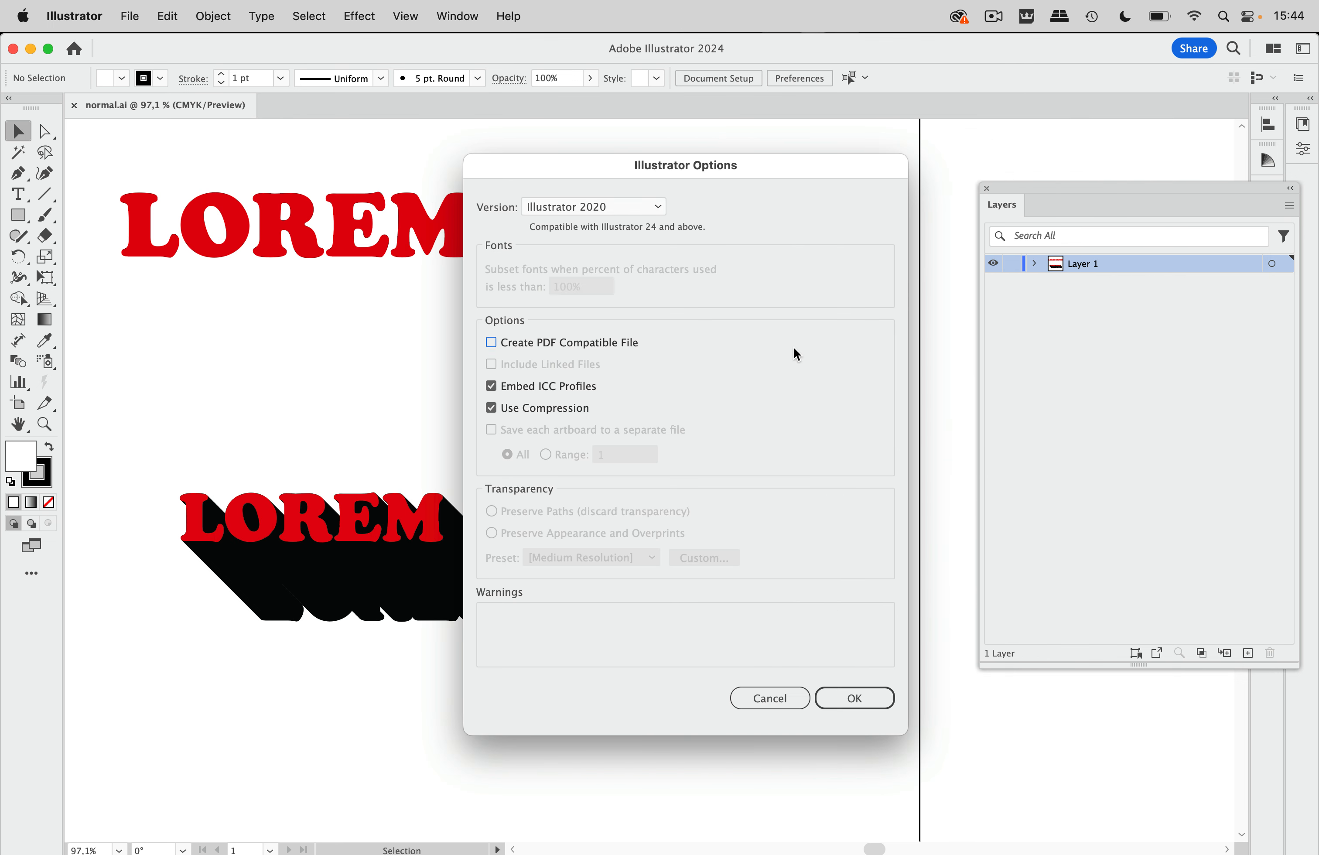
click(844, 698)
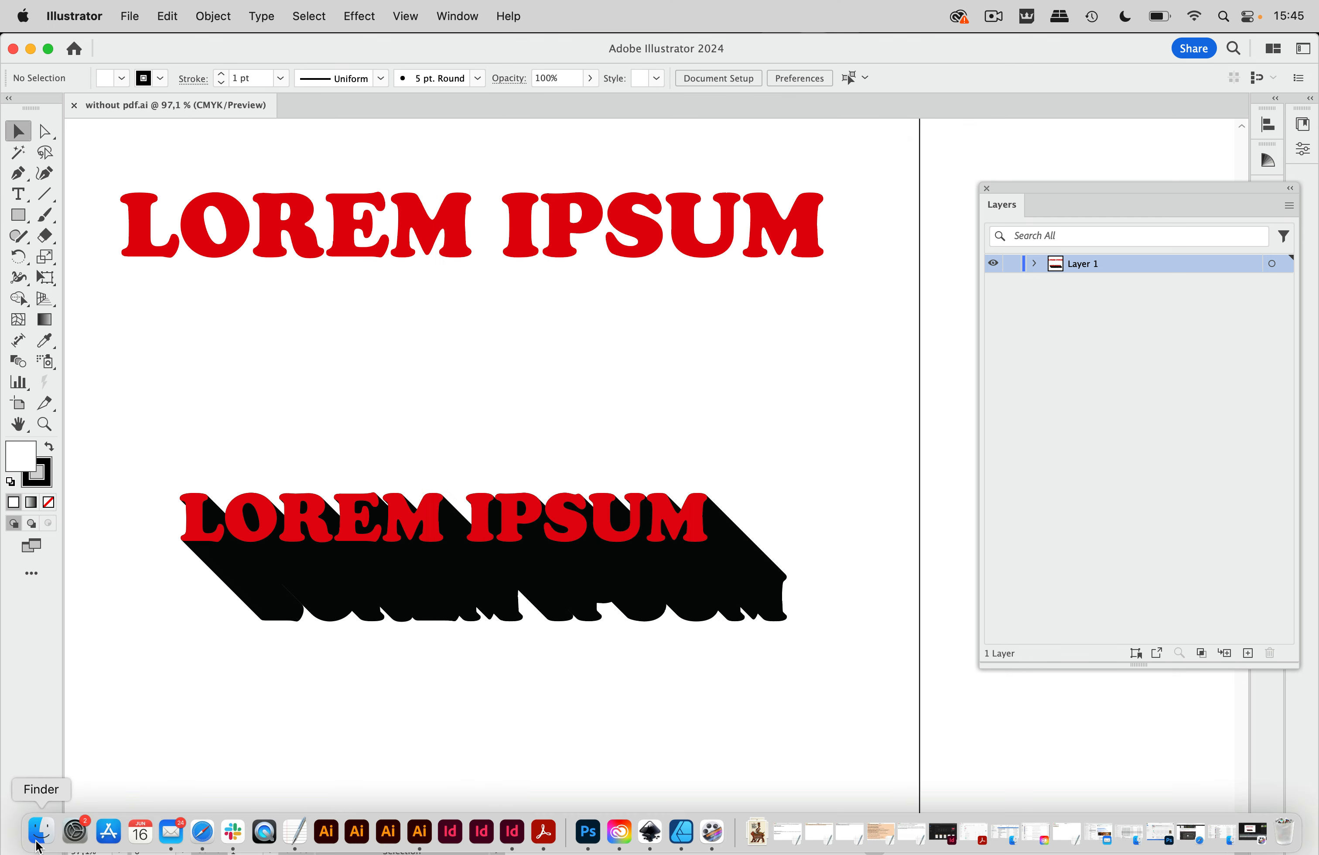
- Switch to Finder and compare the saved files normal.ai and without pdf.ai in the File Extensions folder
click(63, 829)
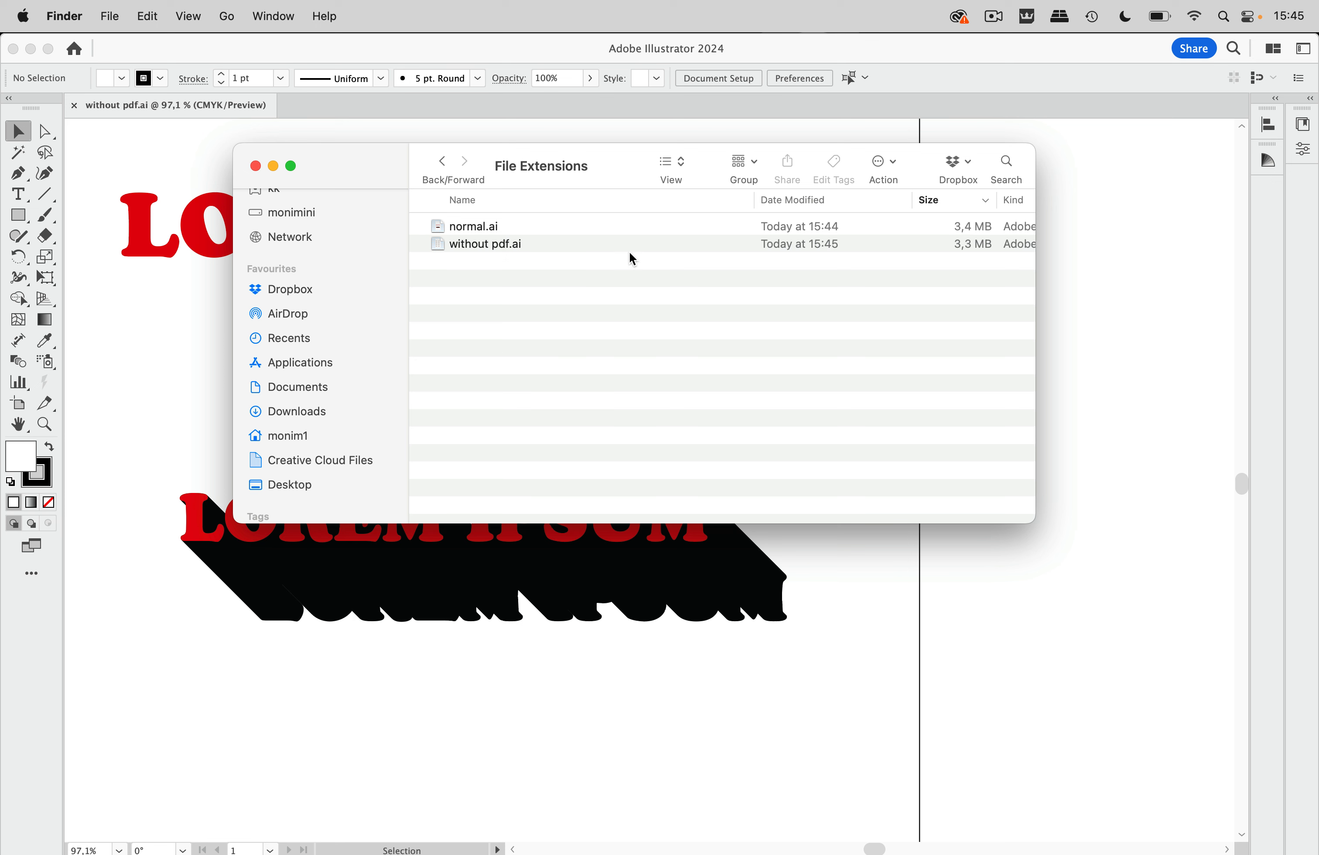
click(436, 250)
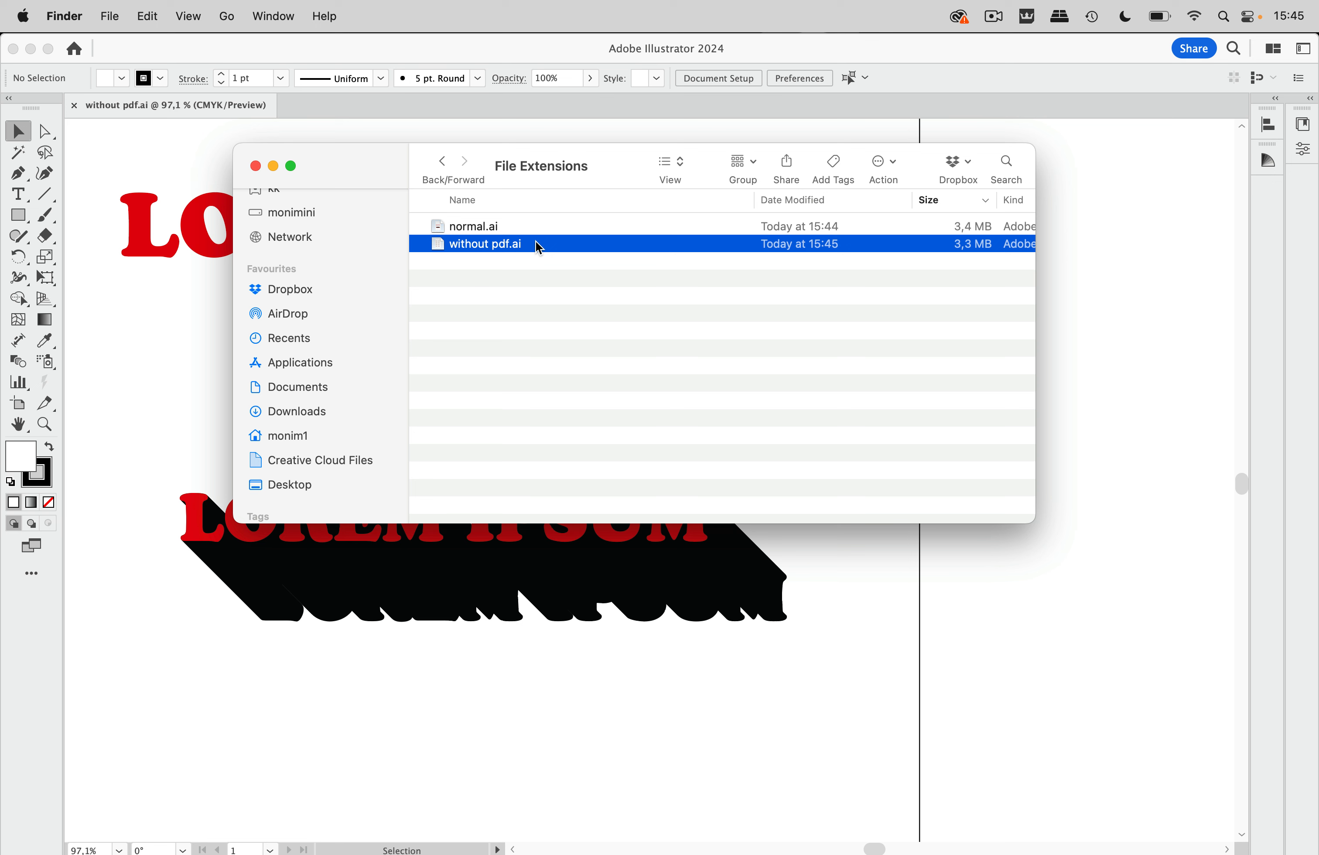
scroll(489, 252, right, 1)
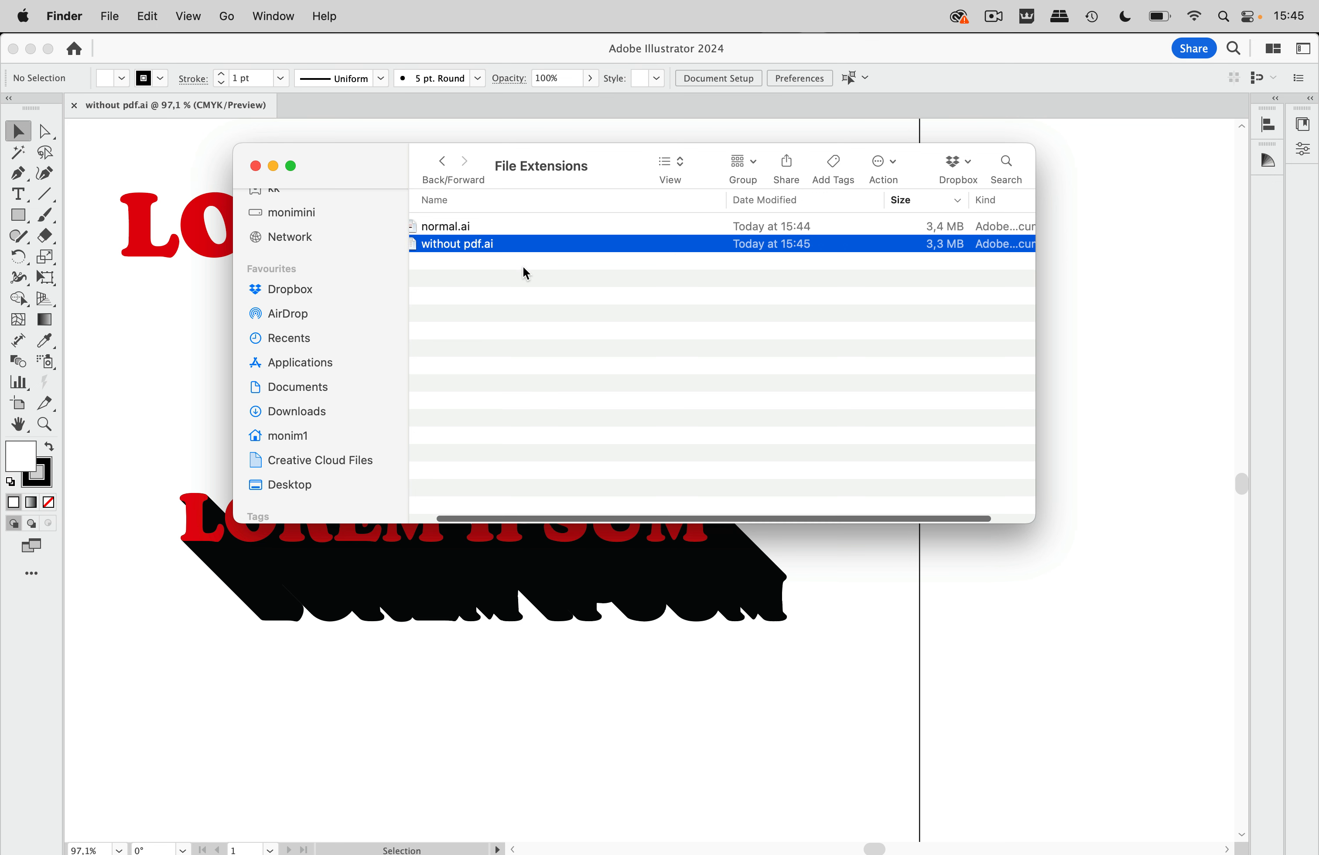
scroll(526, 266, left, 1)
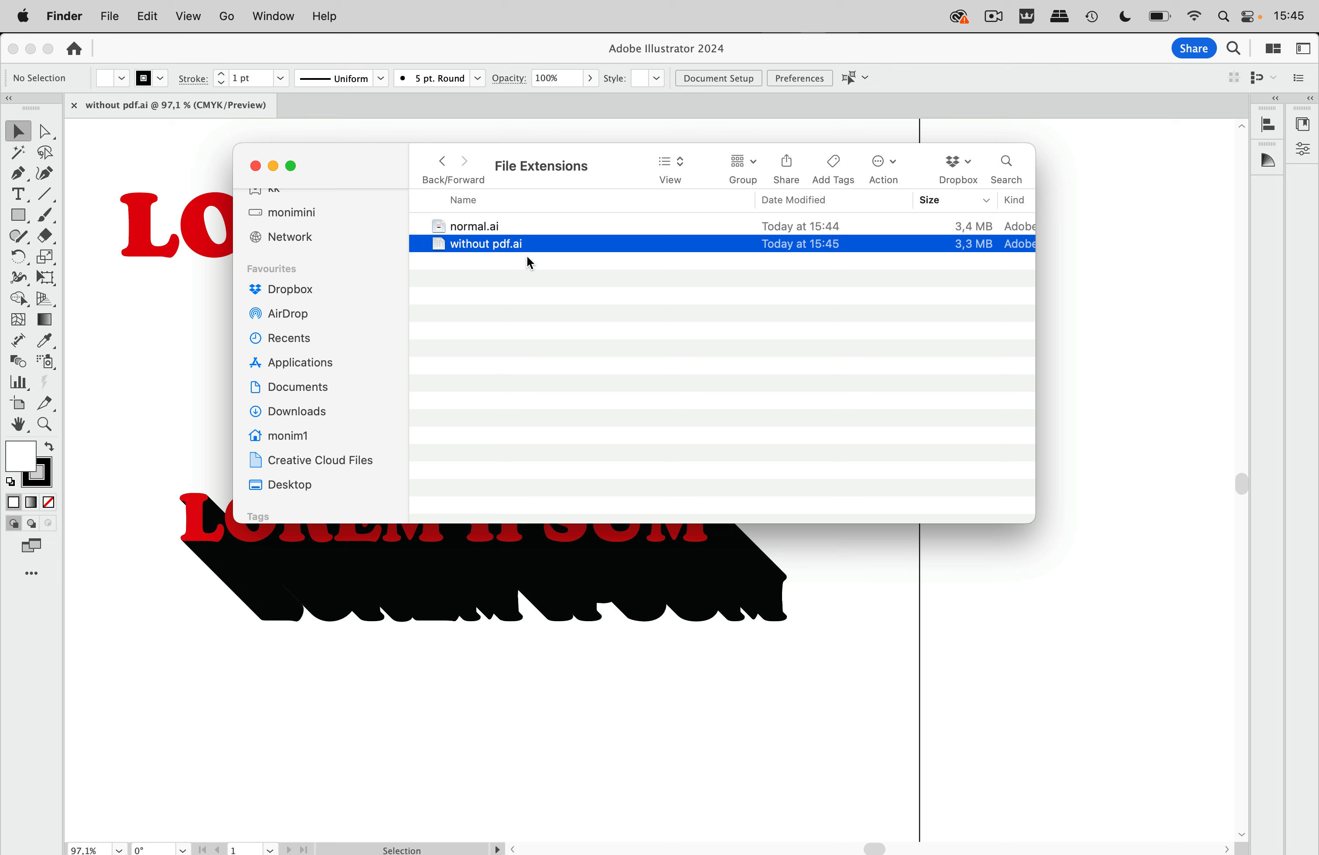
click(514, 228)
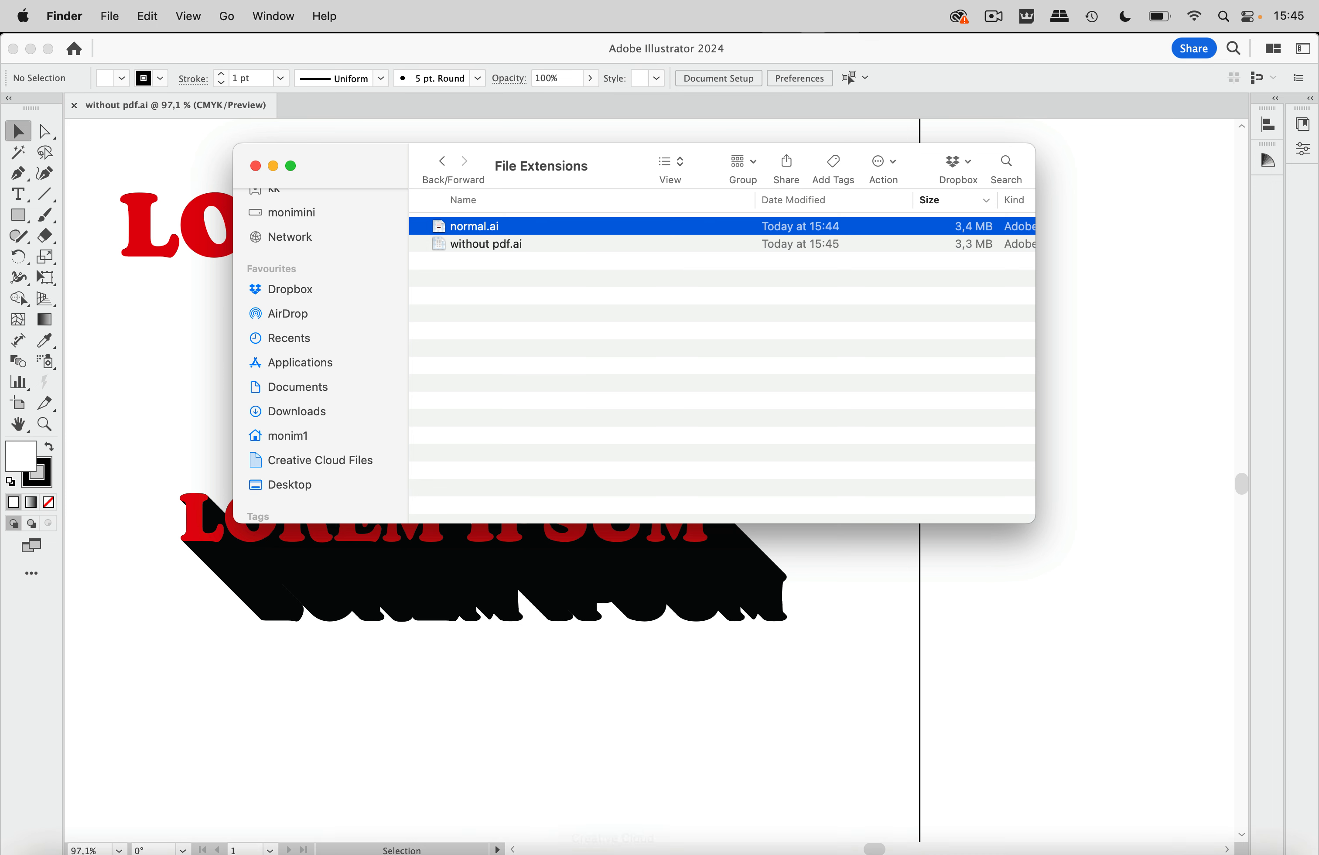
- Switch to Affinity Designer 2 and open normal.ai from the File Extensions folder with DPI and colour space set to Estimate
mouse_move(608, 832)
click(676, 831)
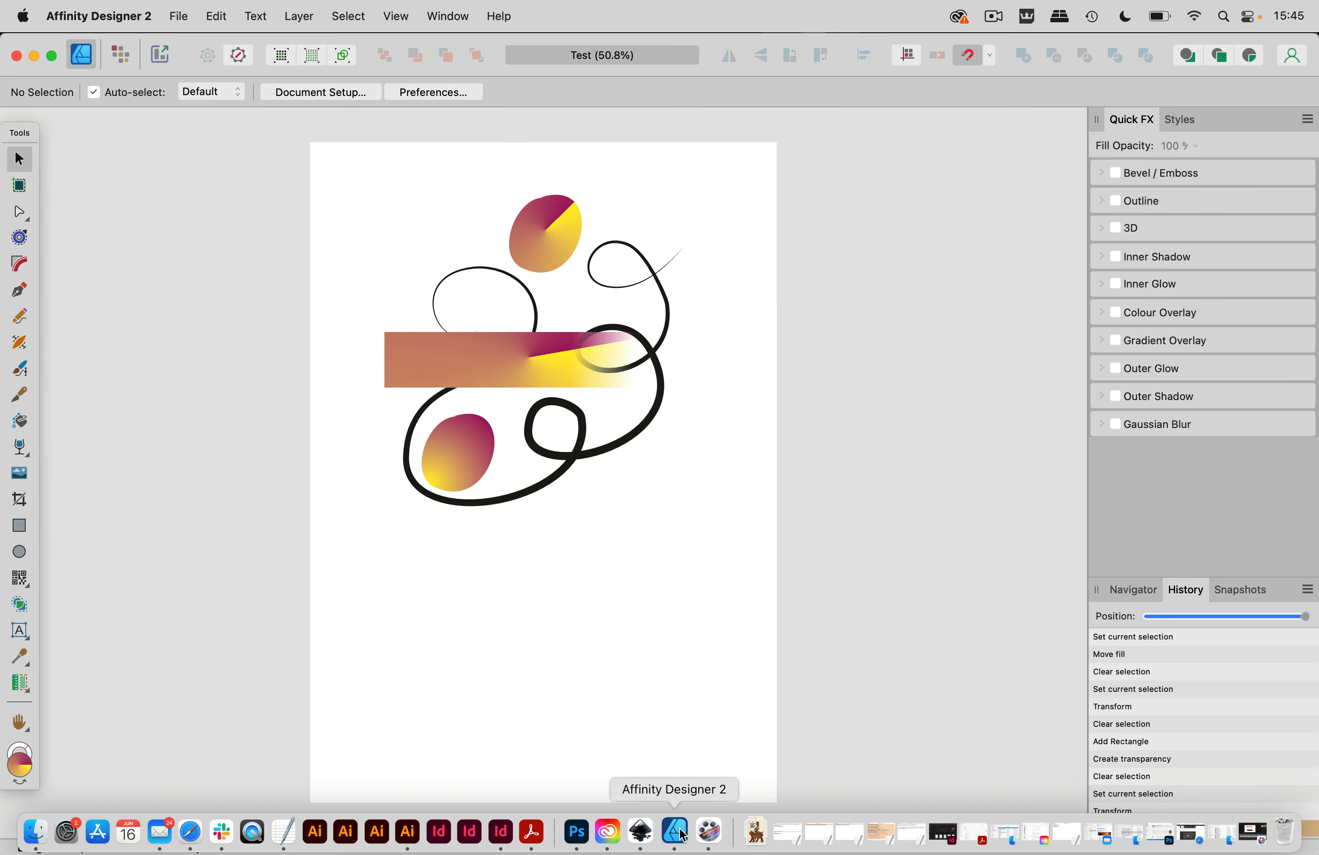
click(178, 16)
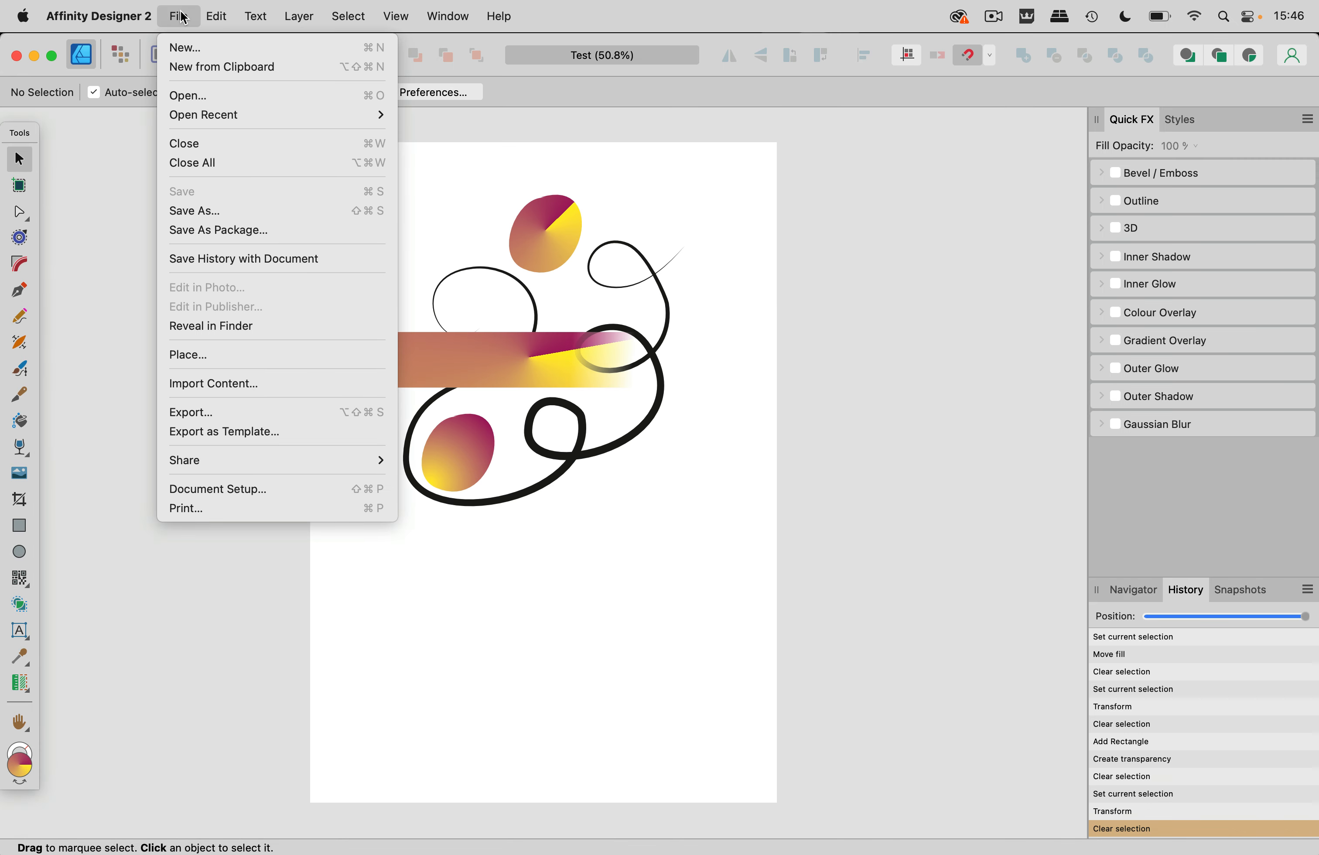
click(183, 101)
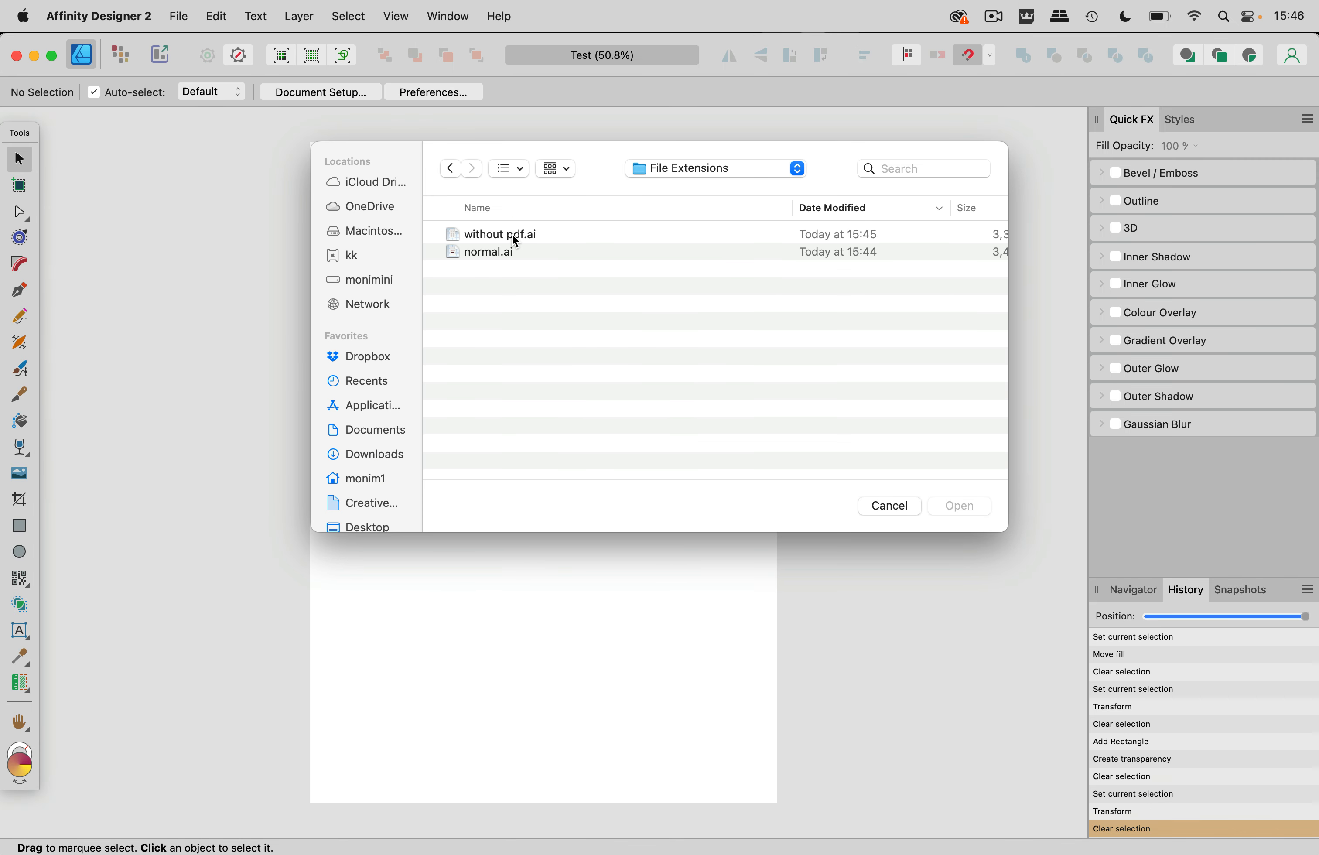
click(496, 236)
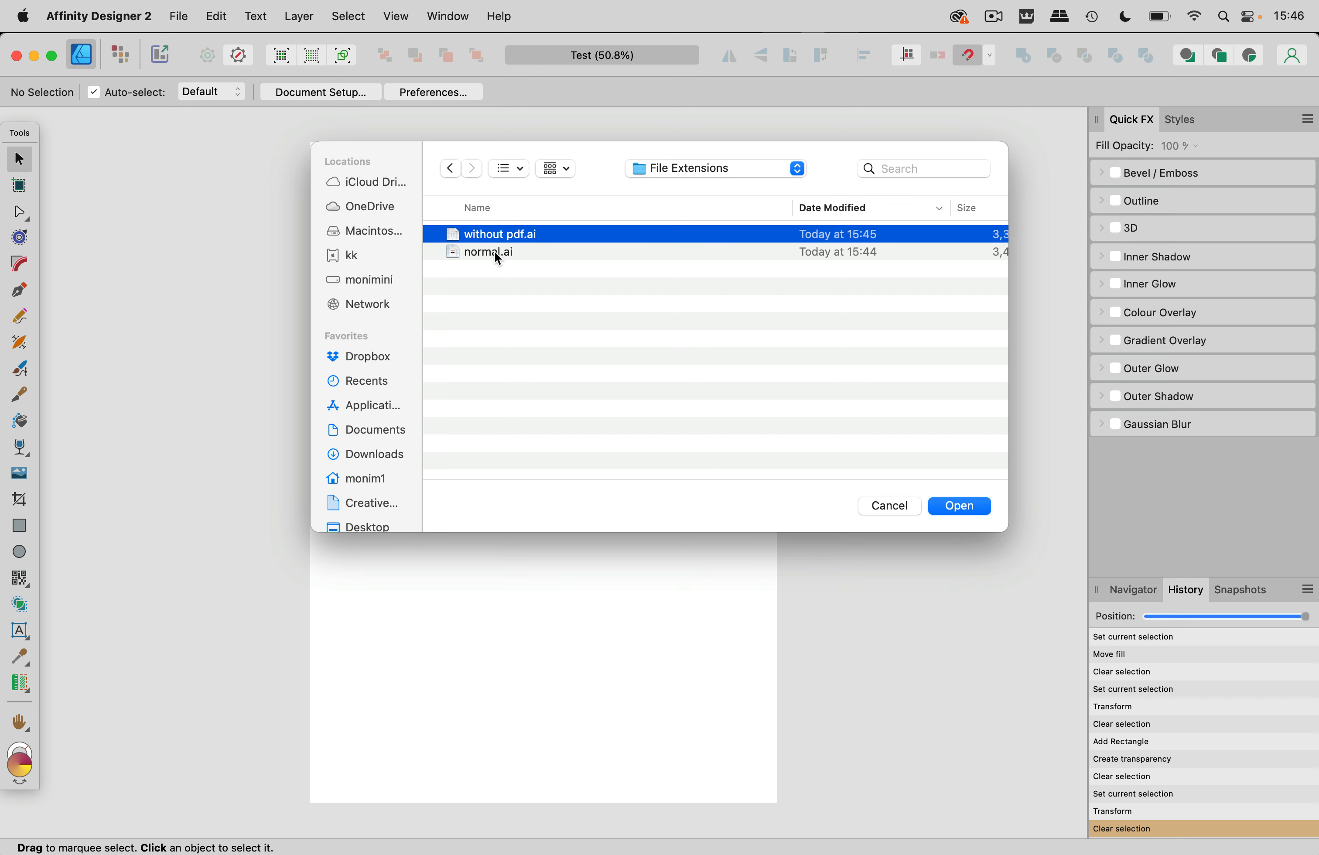
click(495, 252)
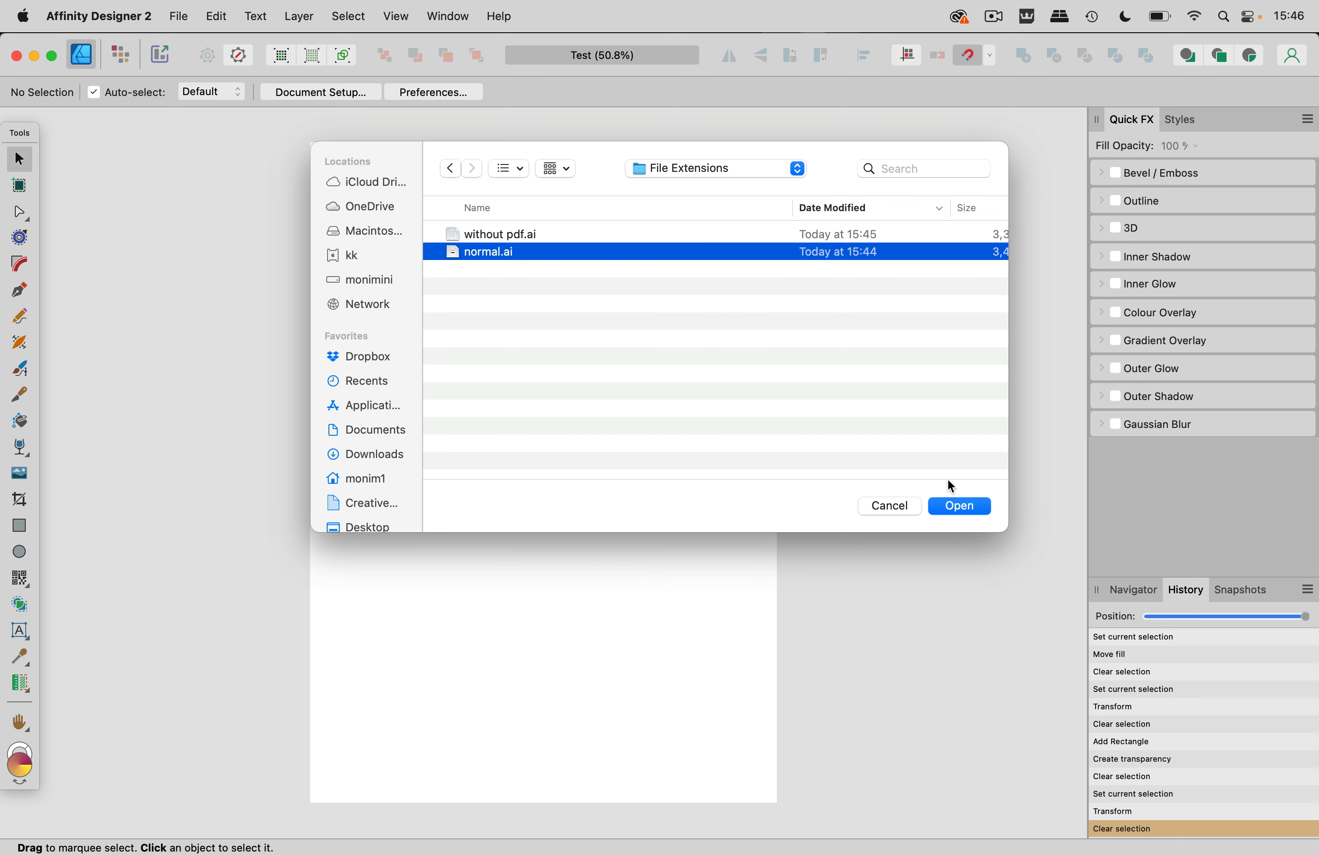
click(961, 507)
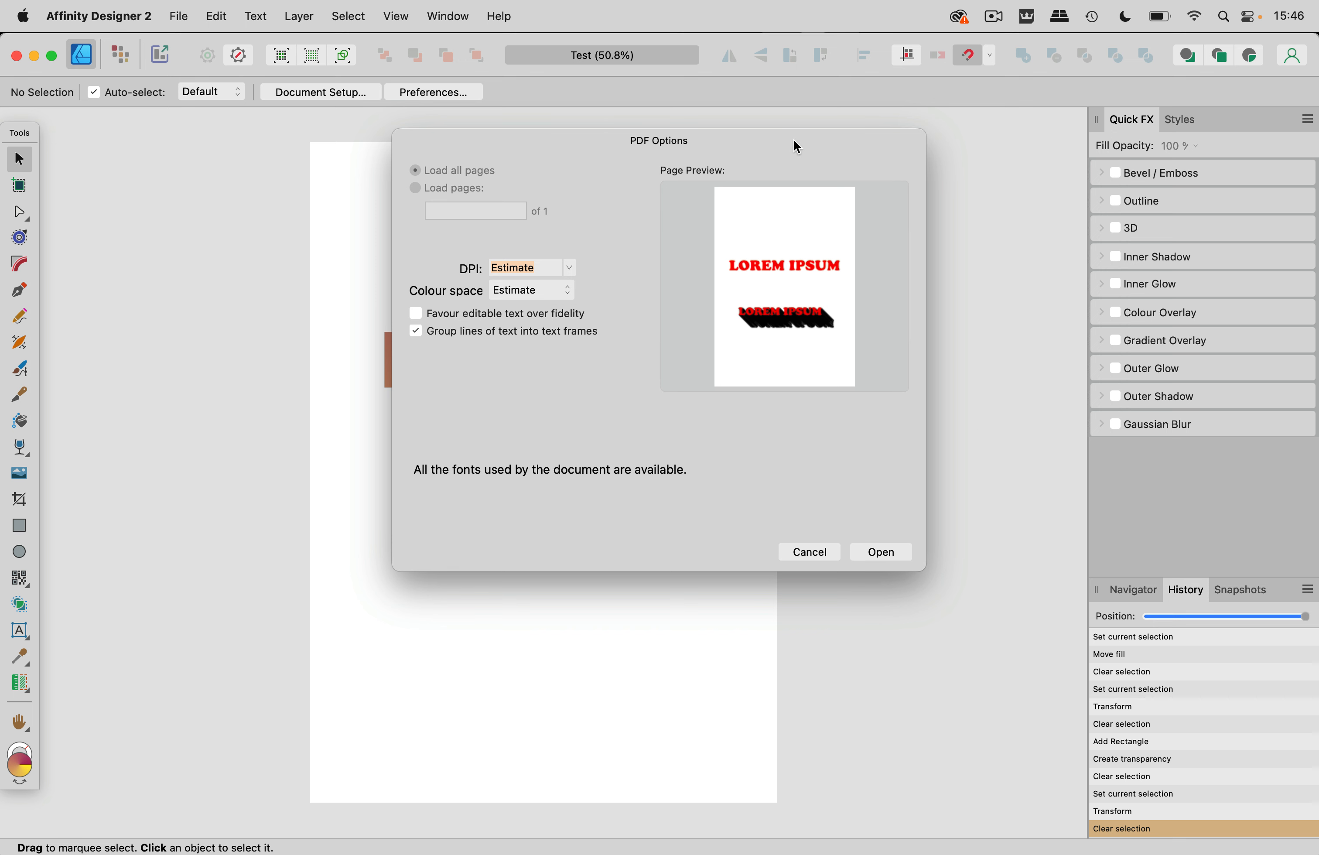
drag(794, 141, 550, 192)
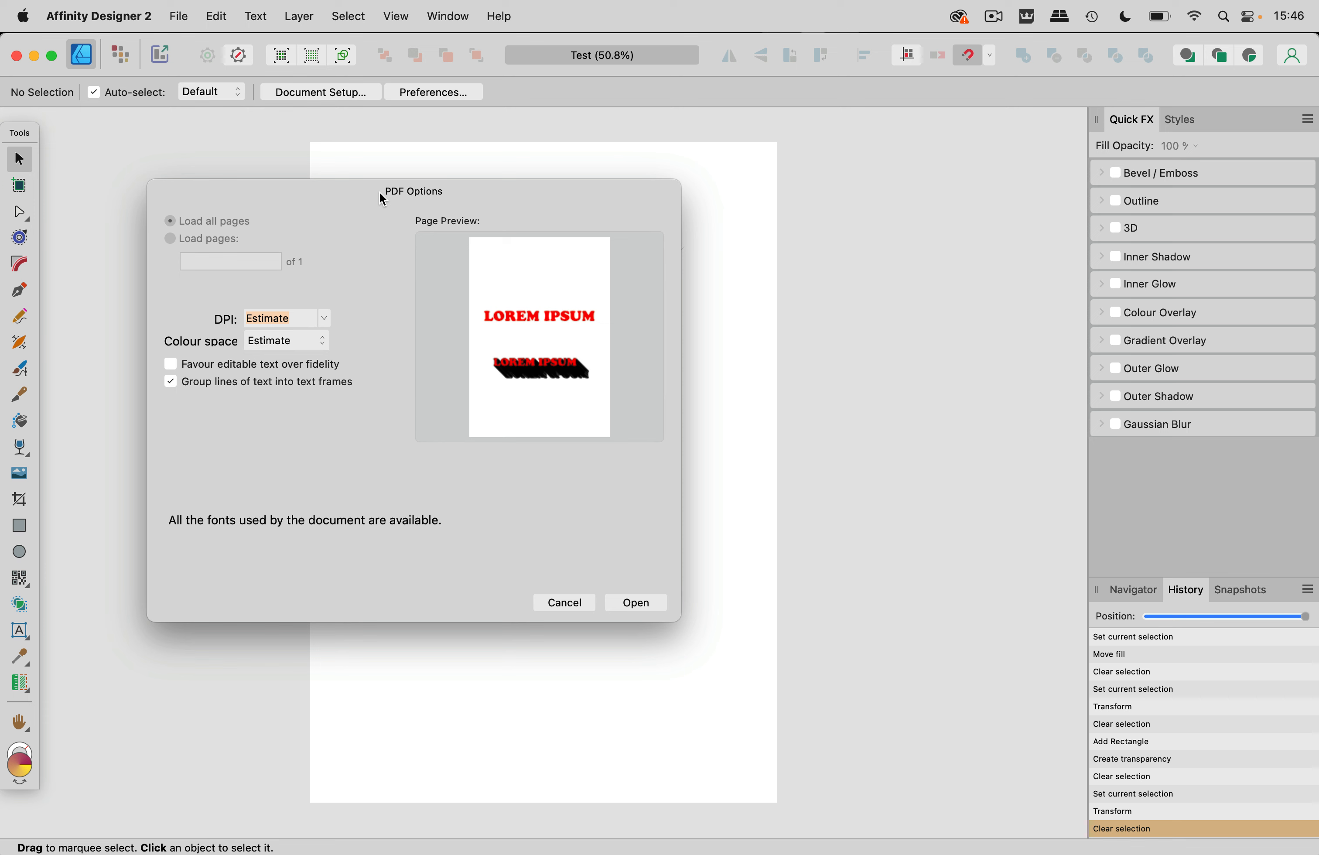
click(639, 600)
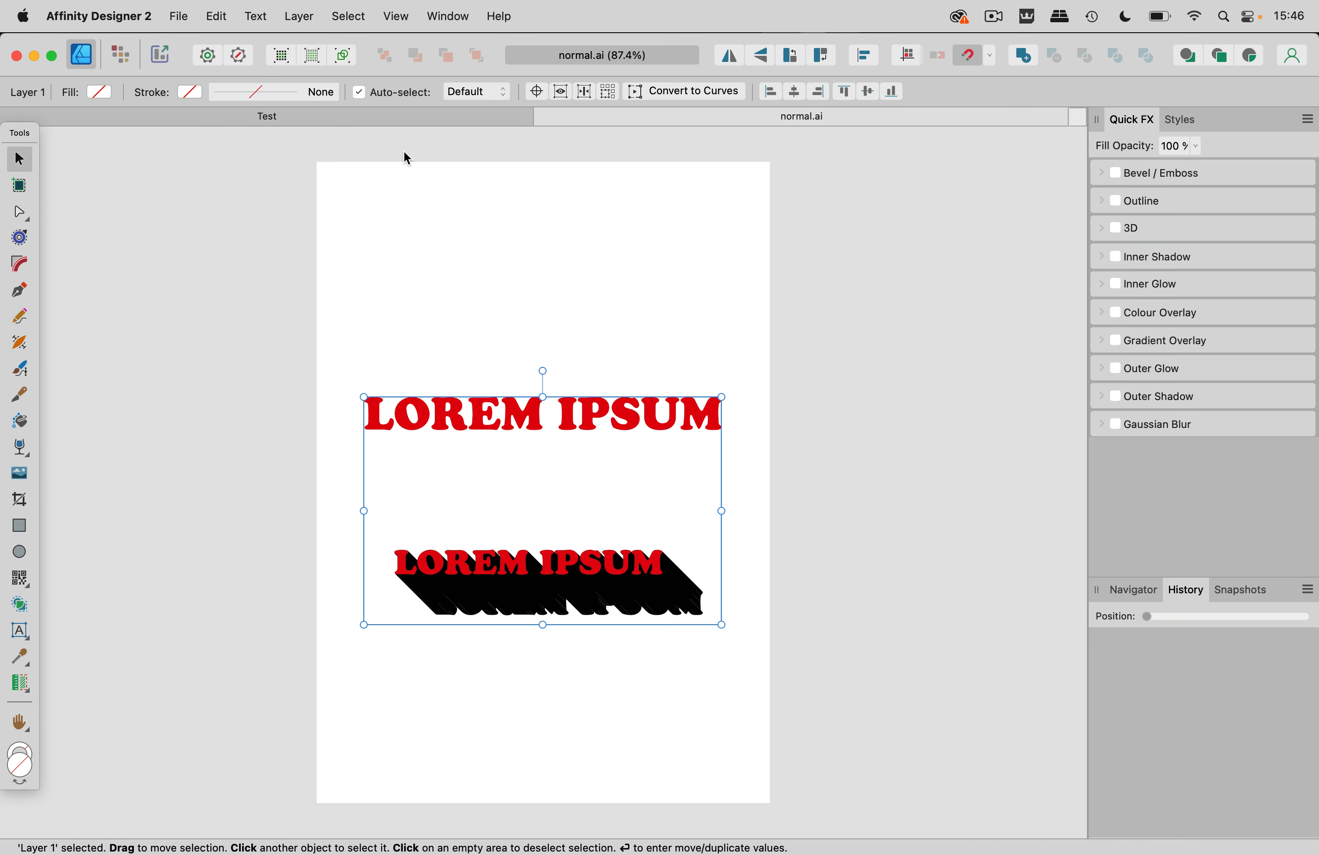
- Inspect the normal.ai artwork in the last used Wireframe view mode, and return to Vector view mode
click(400, 20)
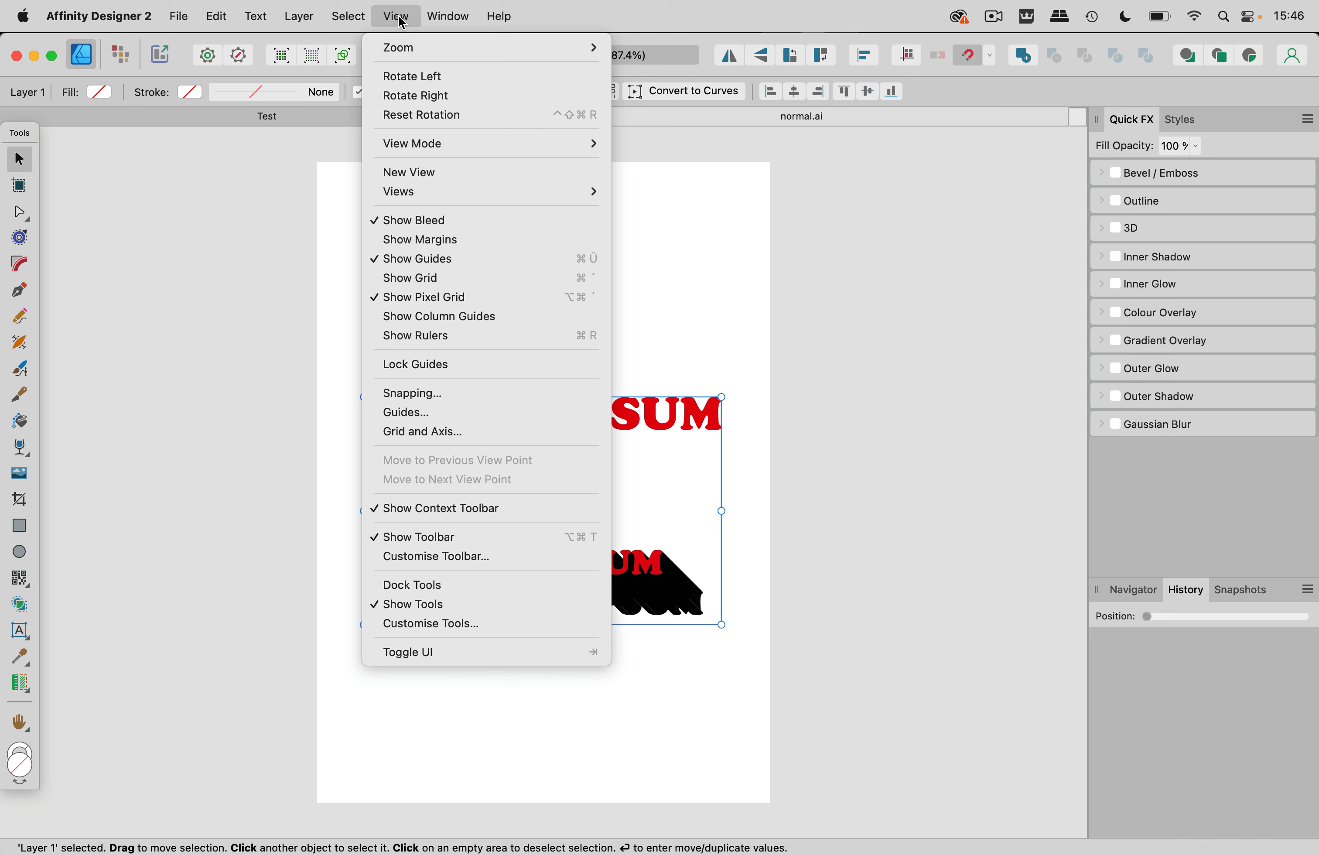
mouse_move(508, 145)
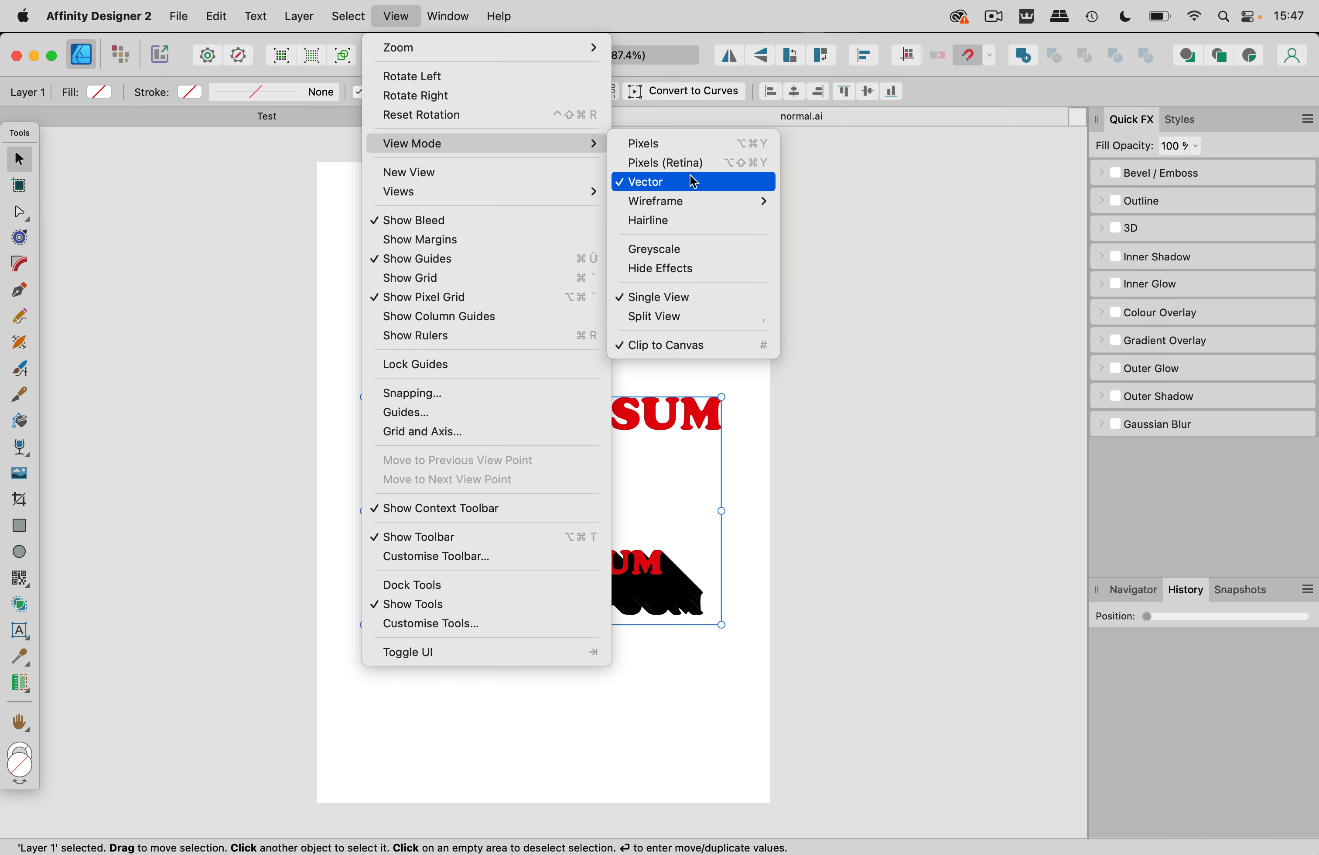
mouse_move(687, 210)
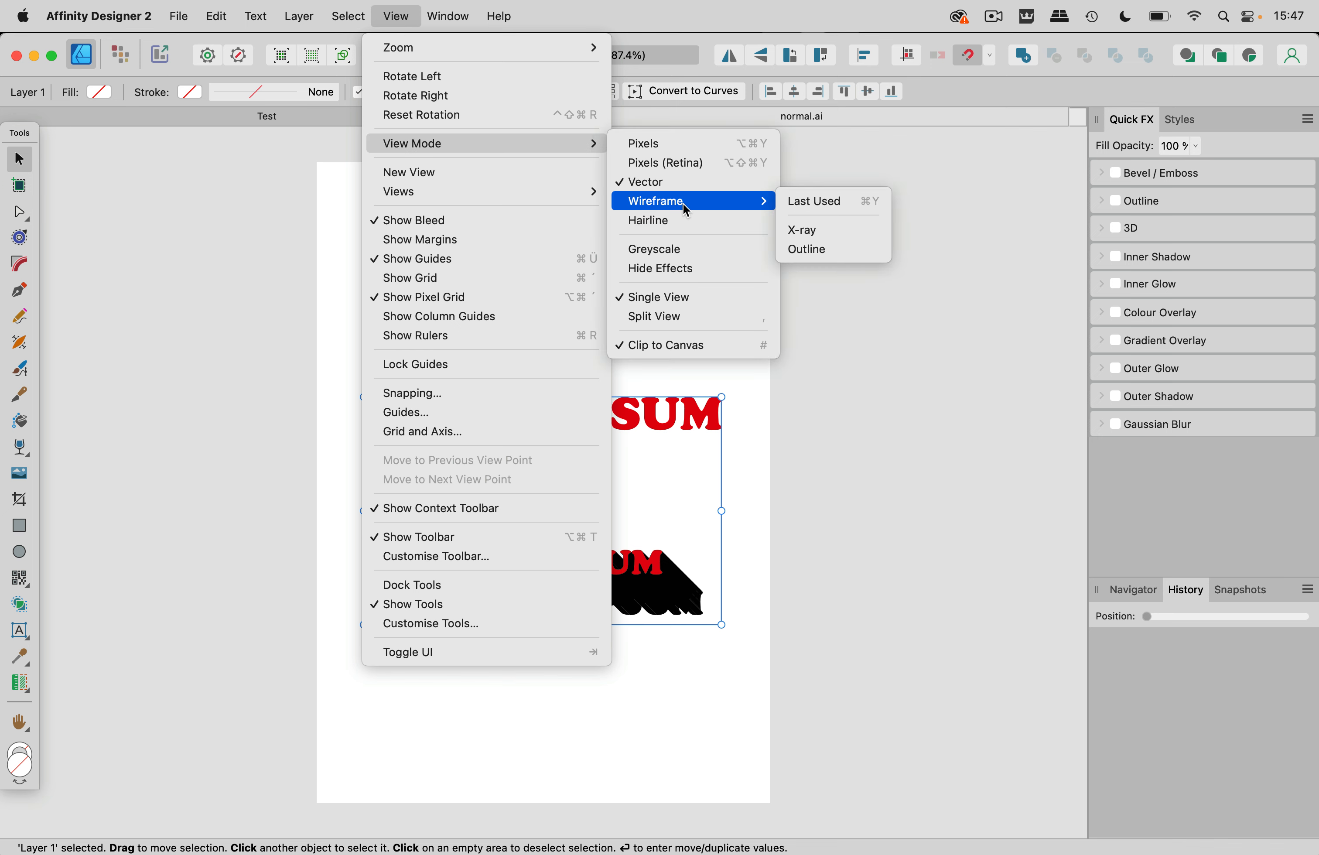
click(853, 199)
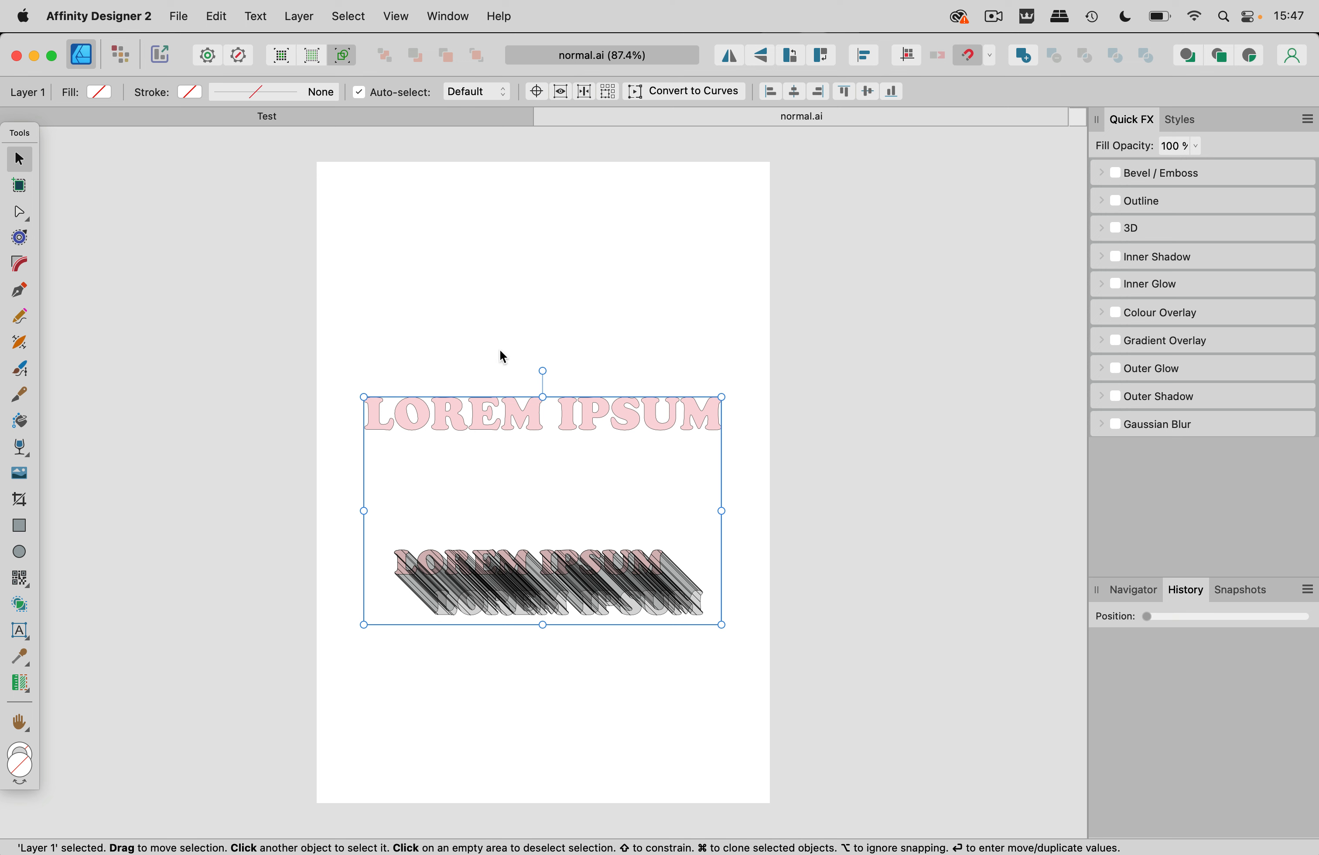
click(395, 17)
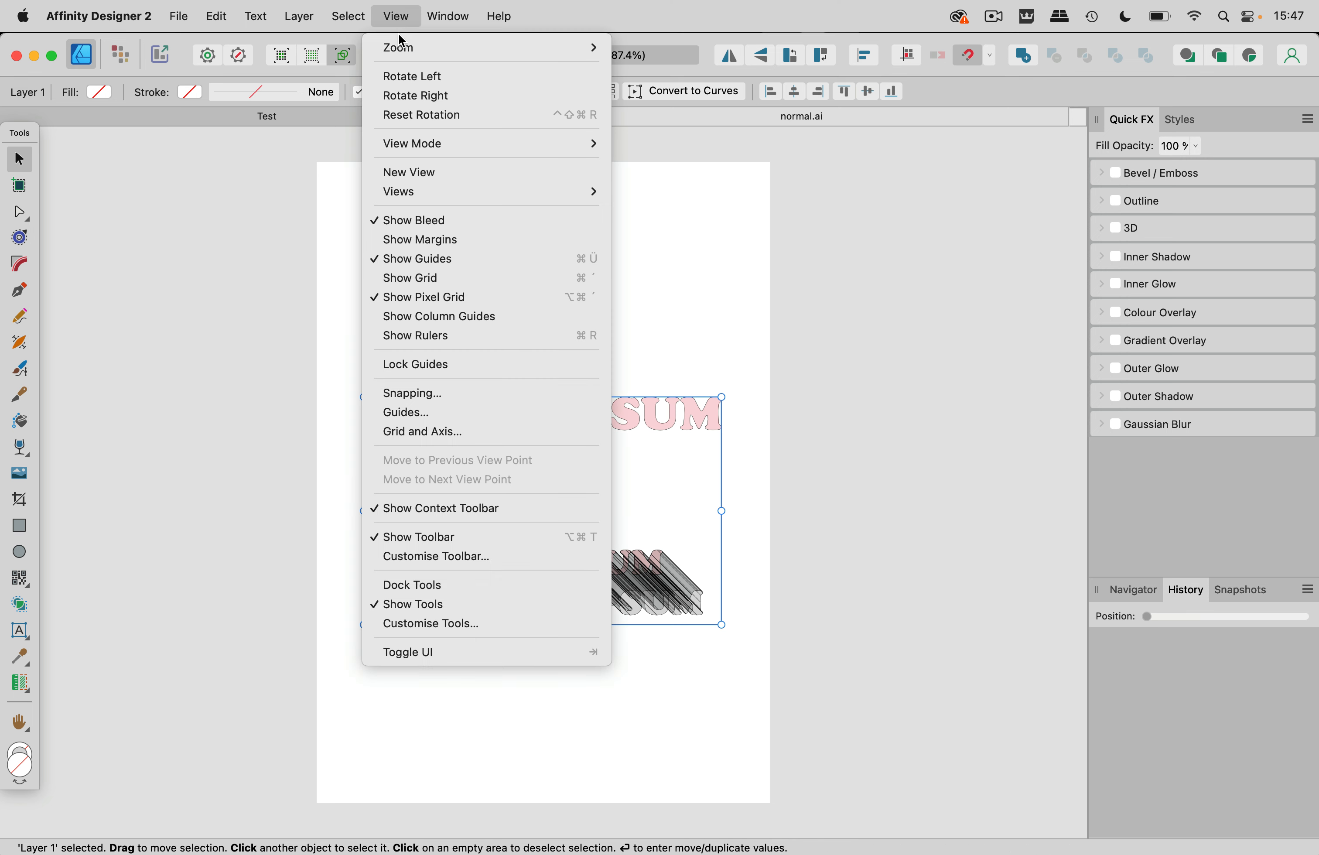
mouse_move(488, 143)
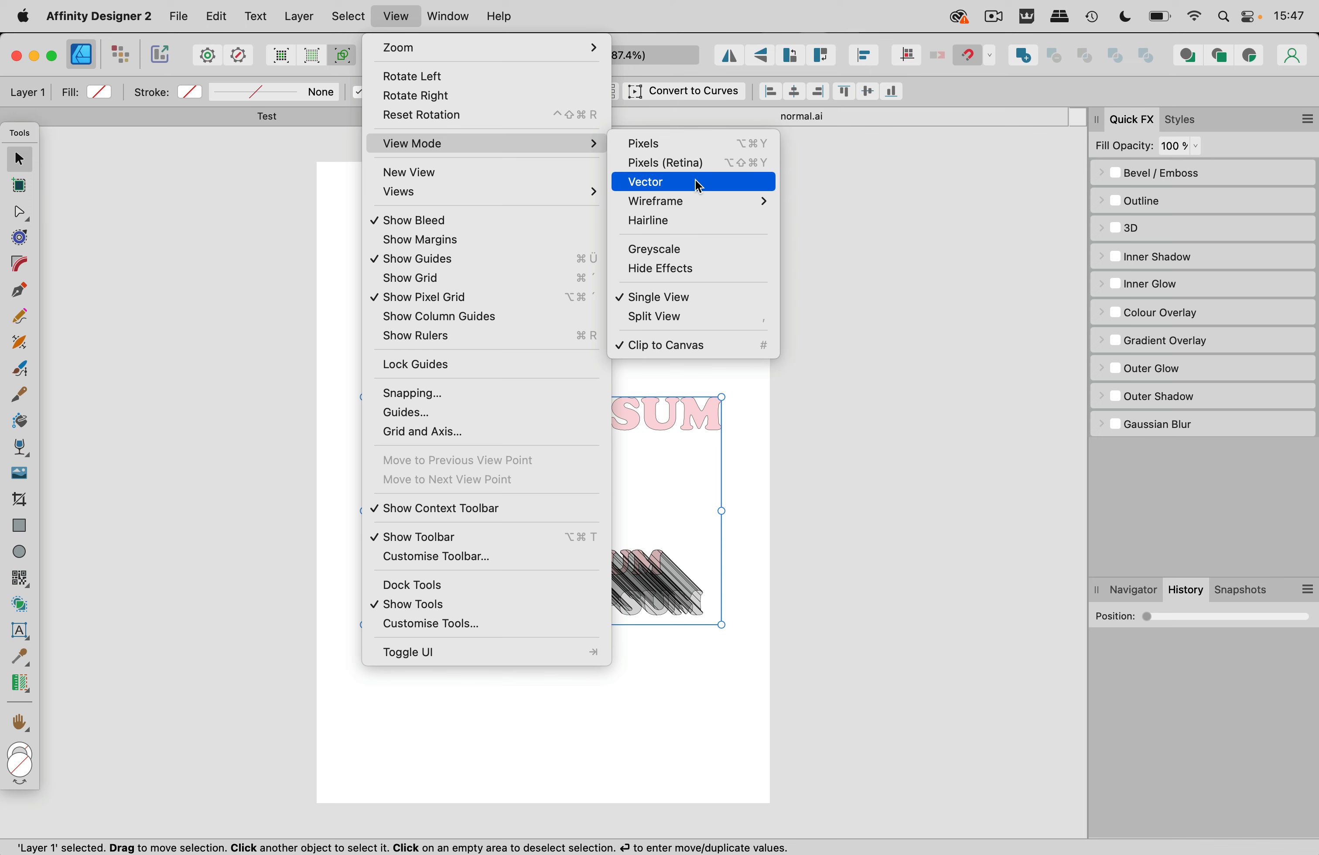
click(669, 179)
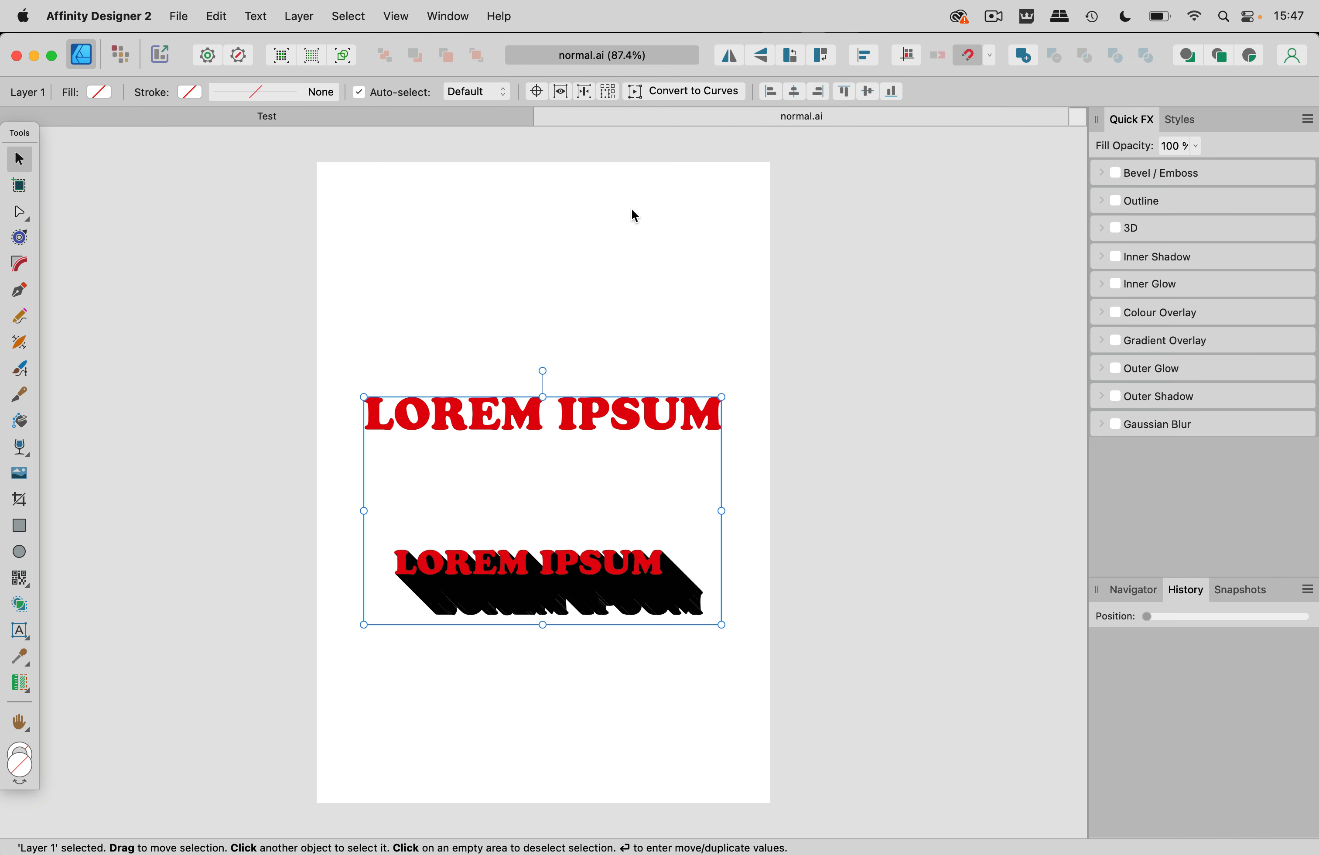
- Open without pdf.ai from the File Extensions folder with DPI and colour space set to Estimate, and read the text on its page
click(184, 18)
click(189, 96)
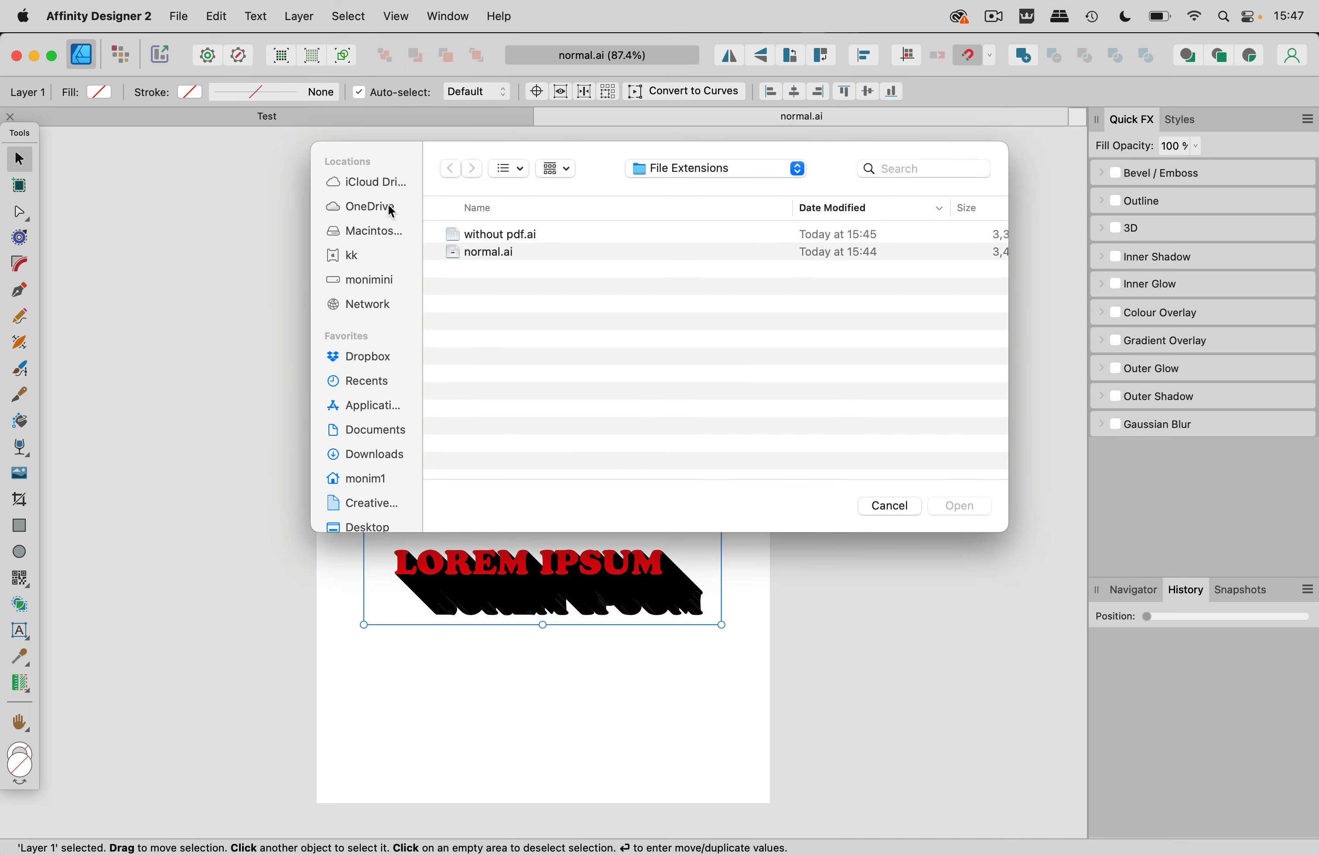
click(498, 238)
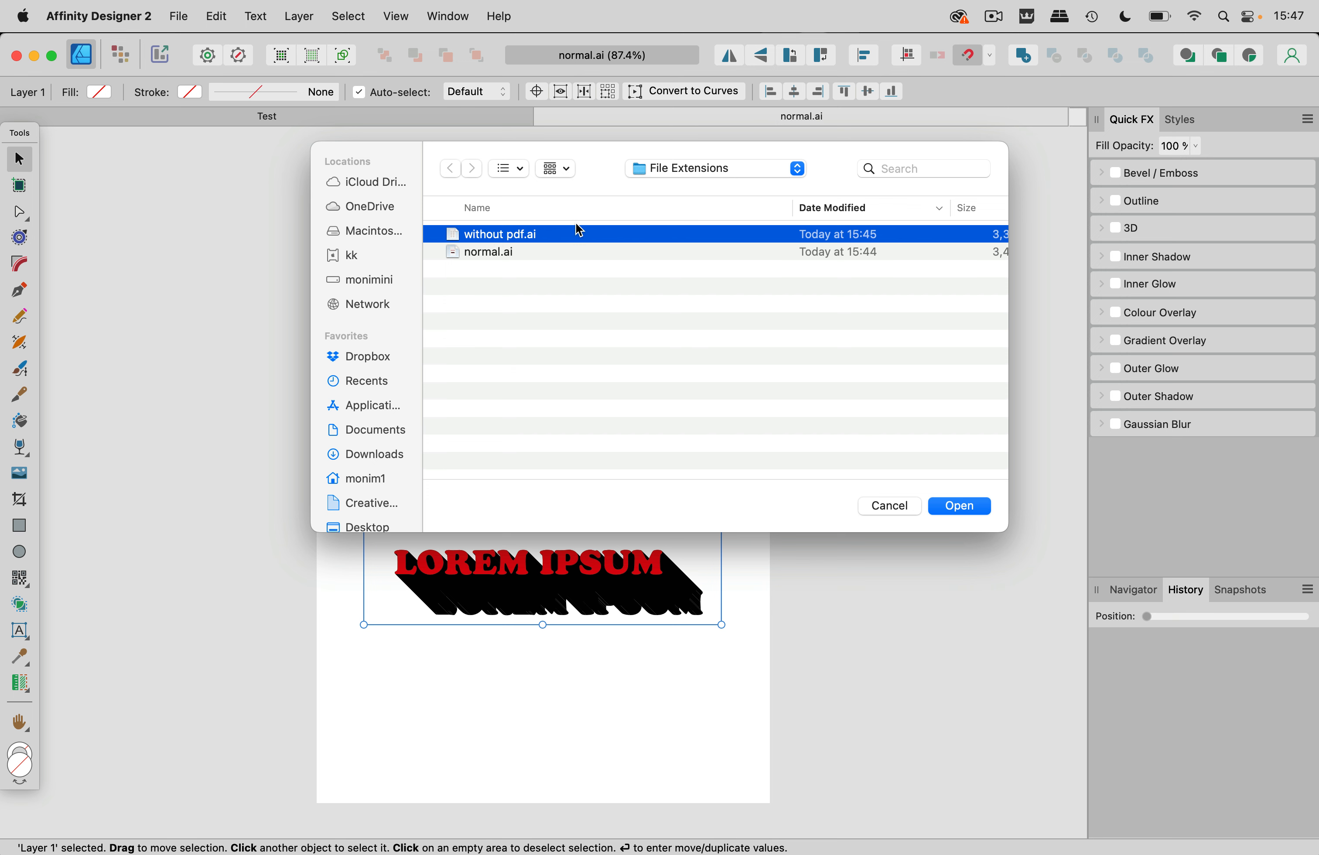
click(965, 507)
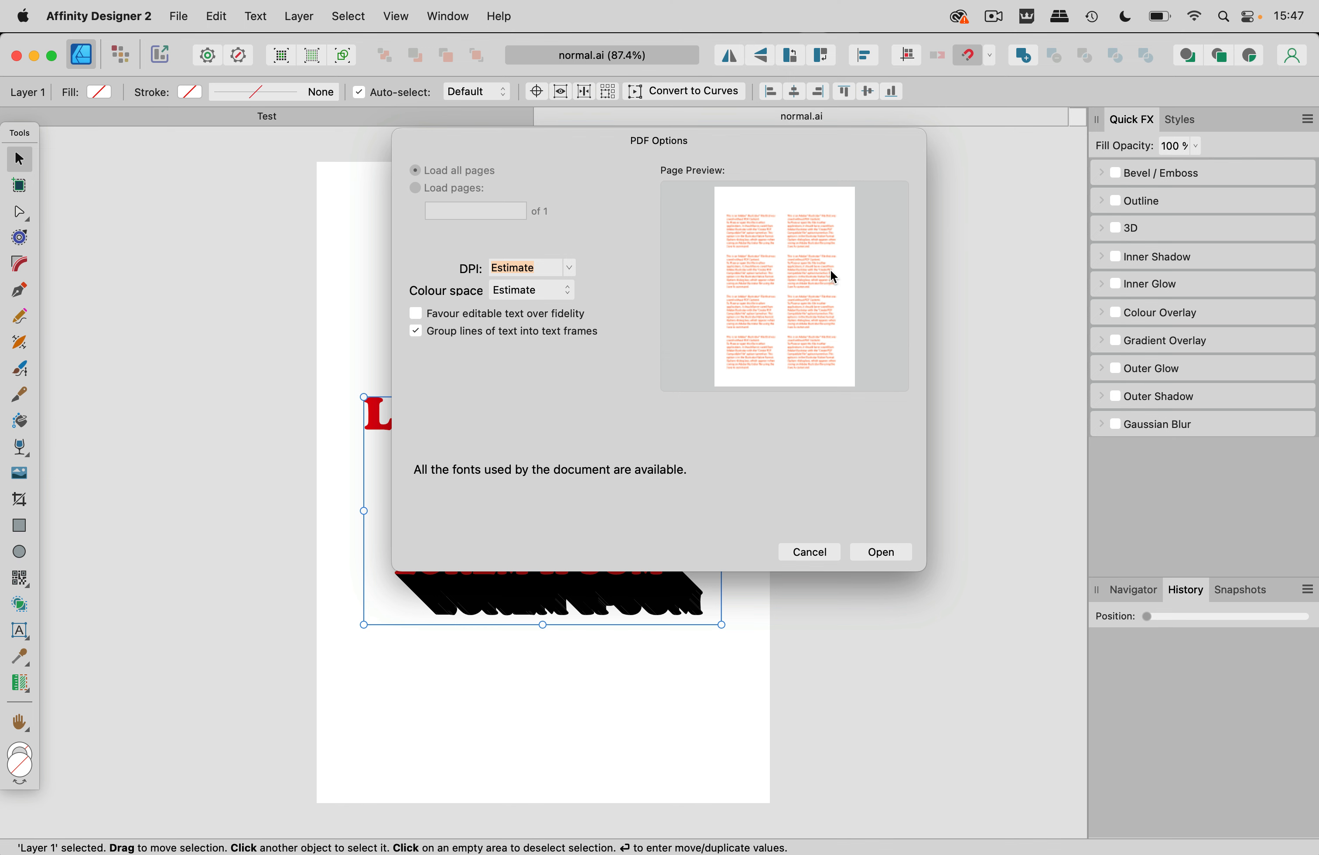
click(874, 553)
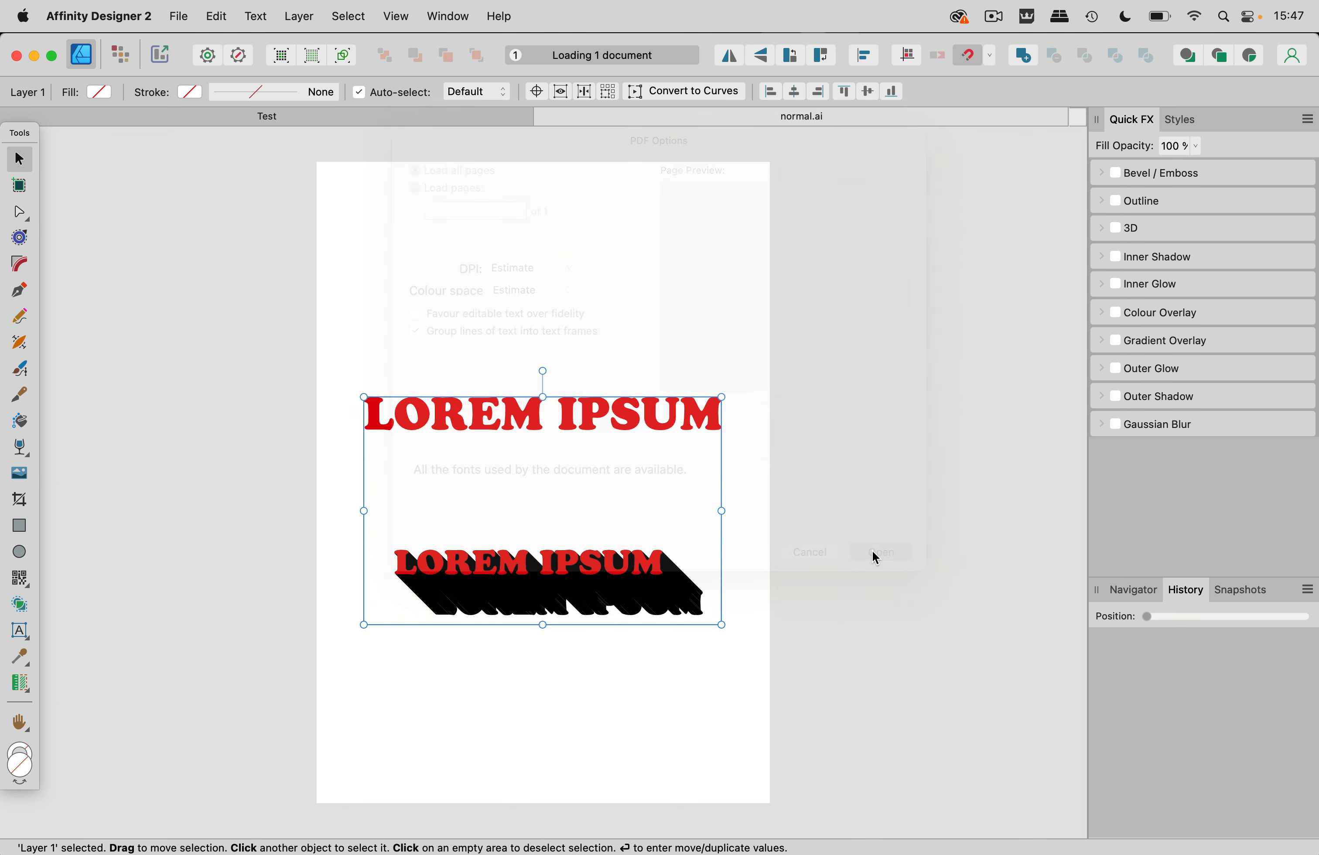
scroll(649, 307, up, 5)
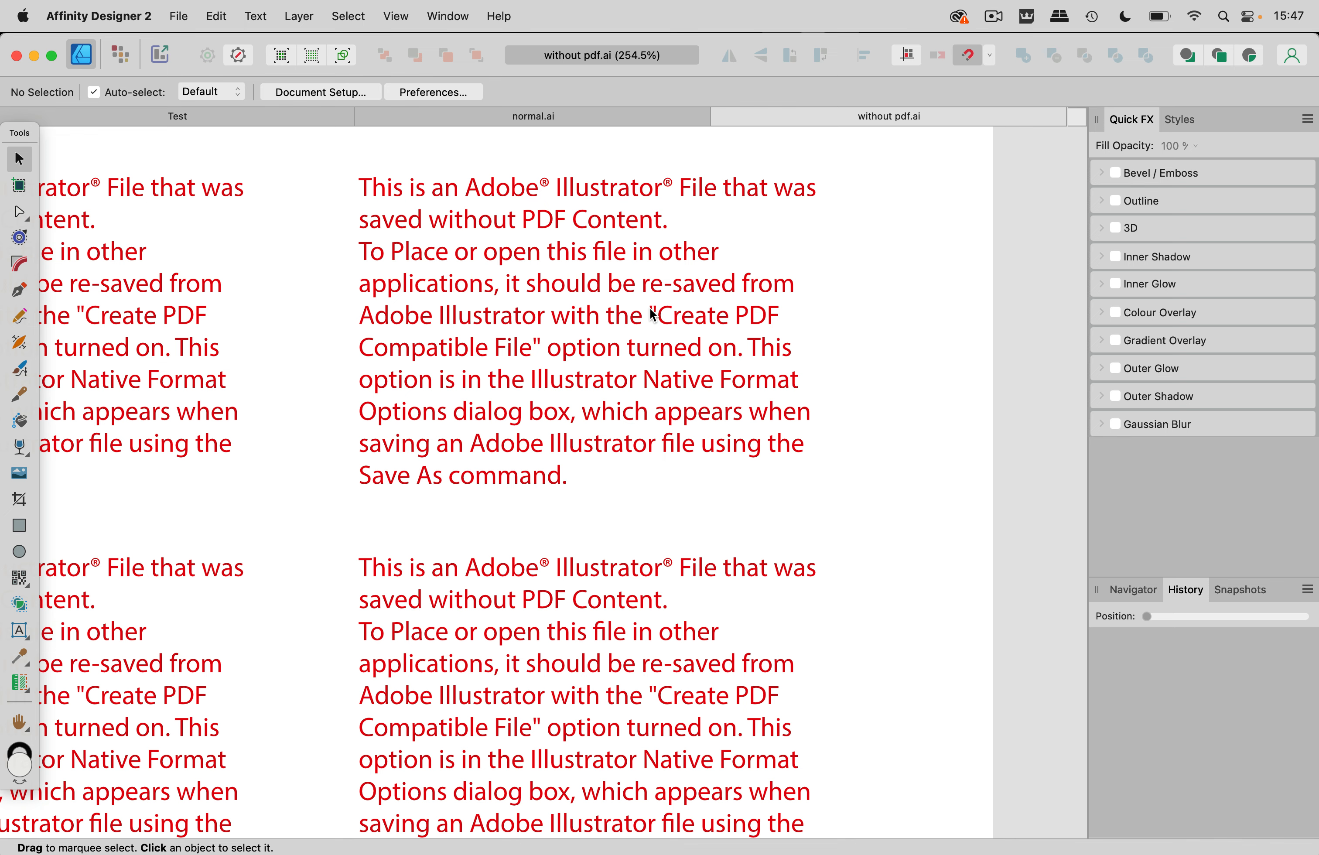
scroll(558, 316, down, 5)
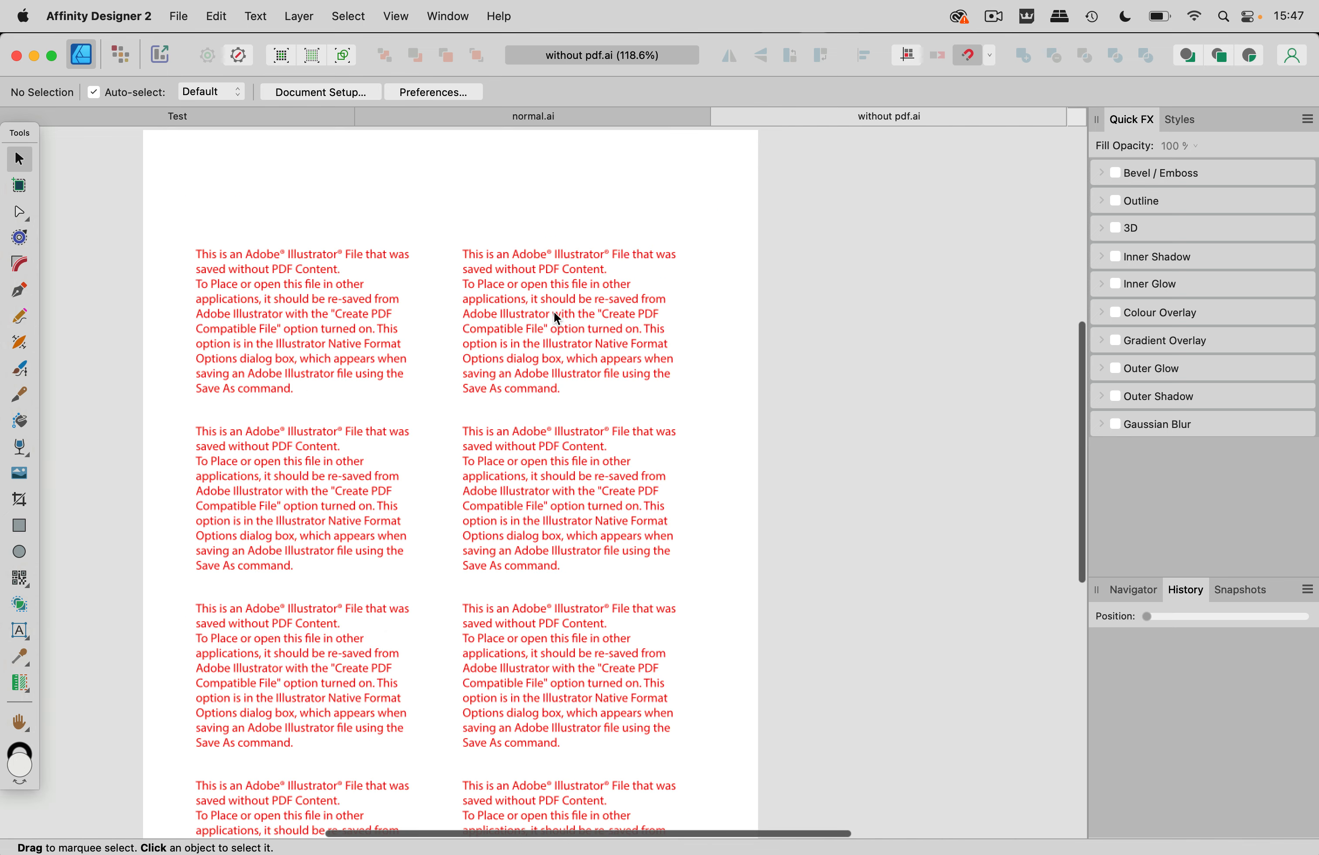
scroll(627, 256, down, 2)
- Compare normal.ai with without pdf.ai, and close both documents
click(626, 113)
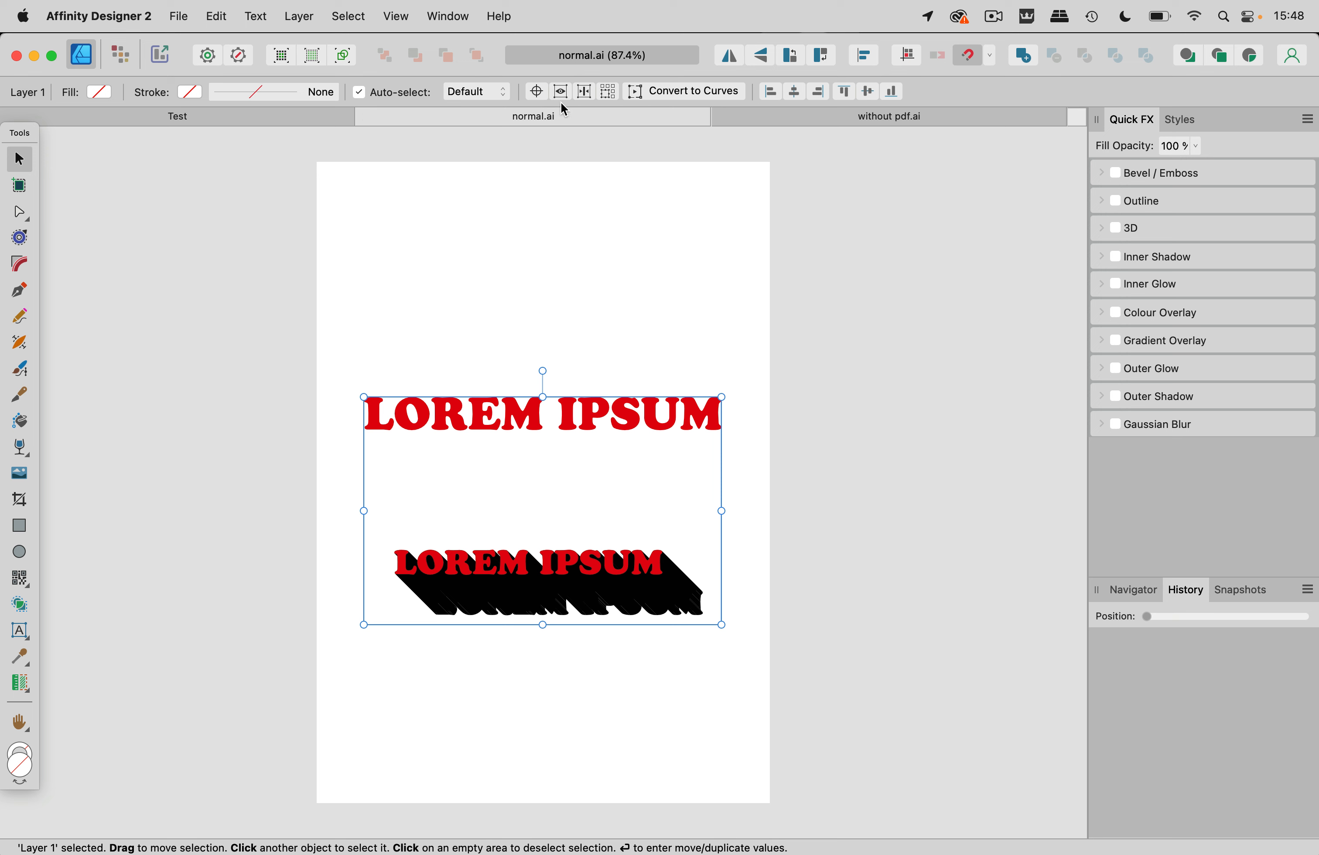
click(802, 118)
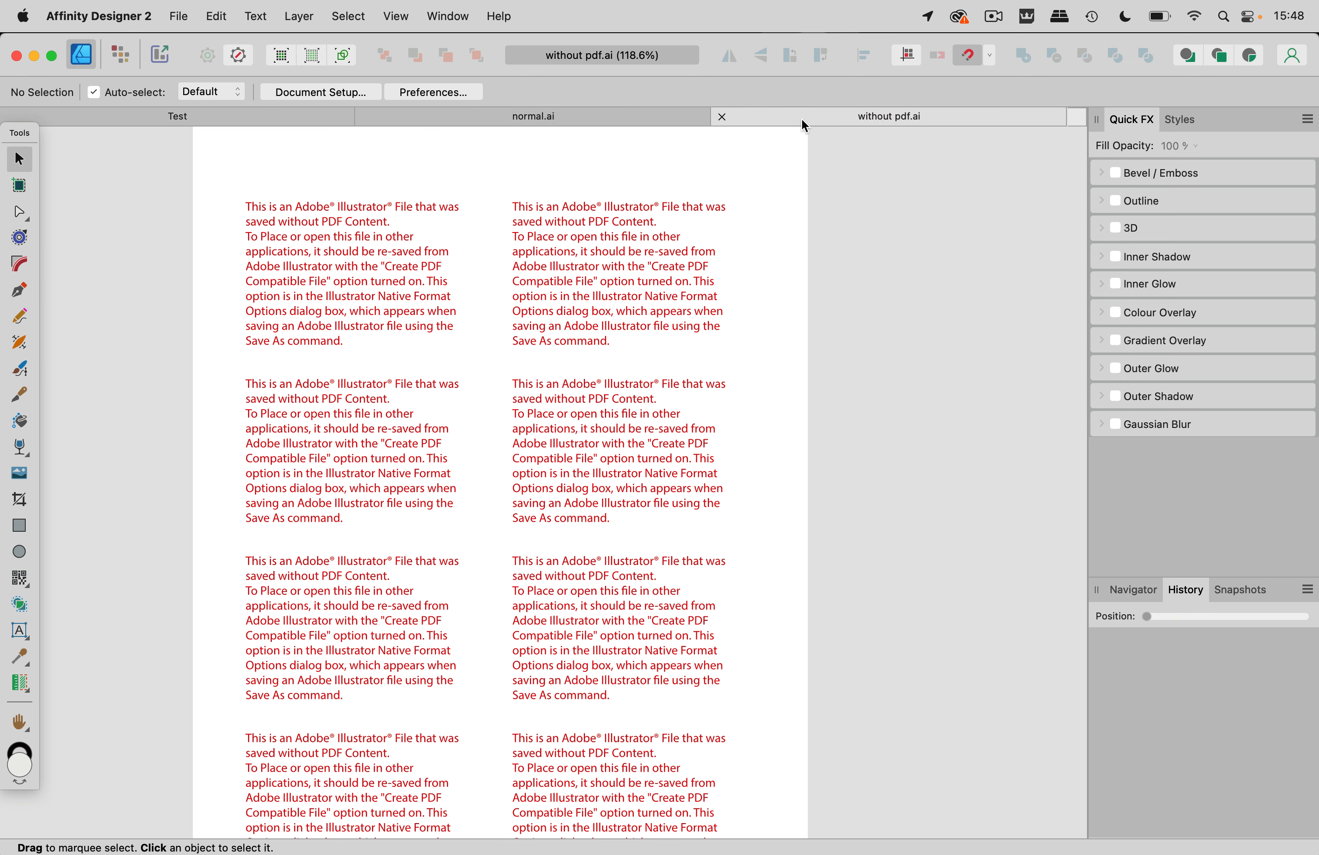
click(722, 117)
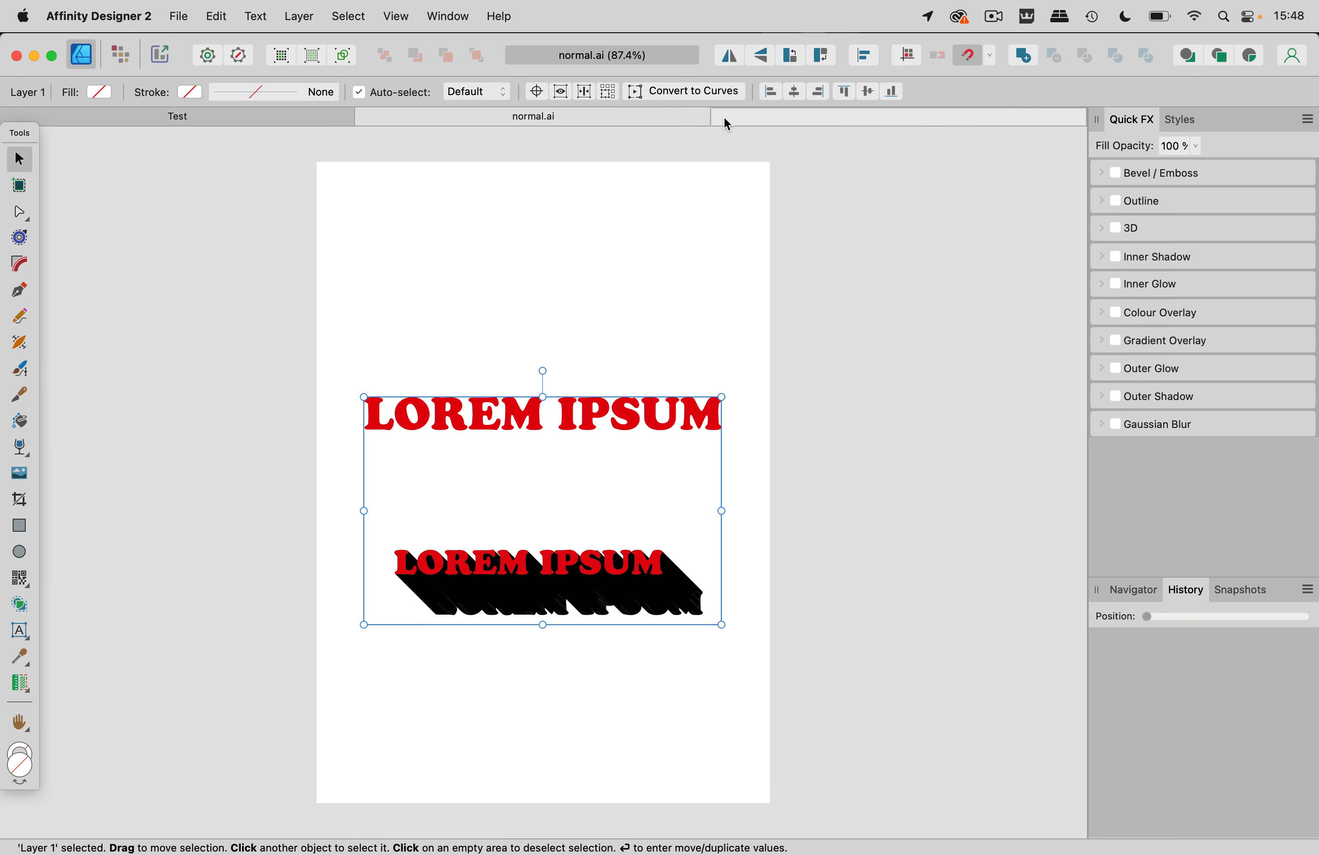
click(546, 117)
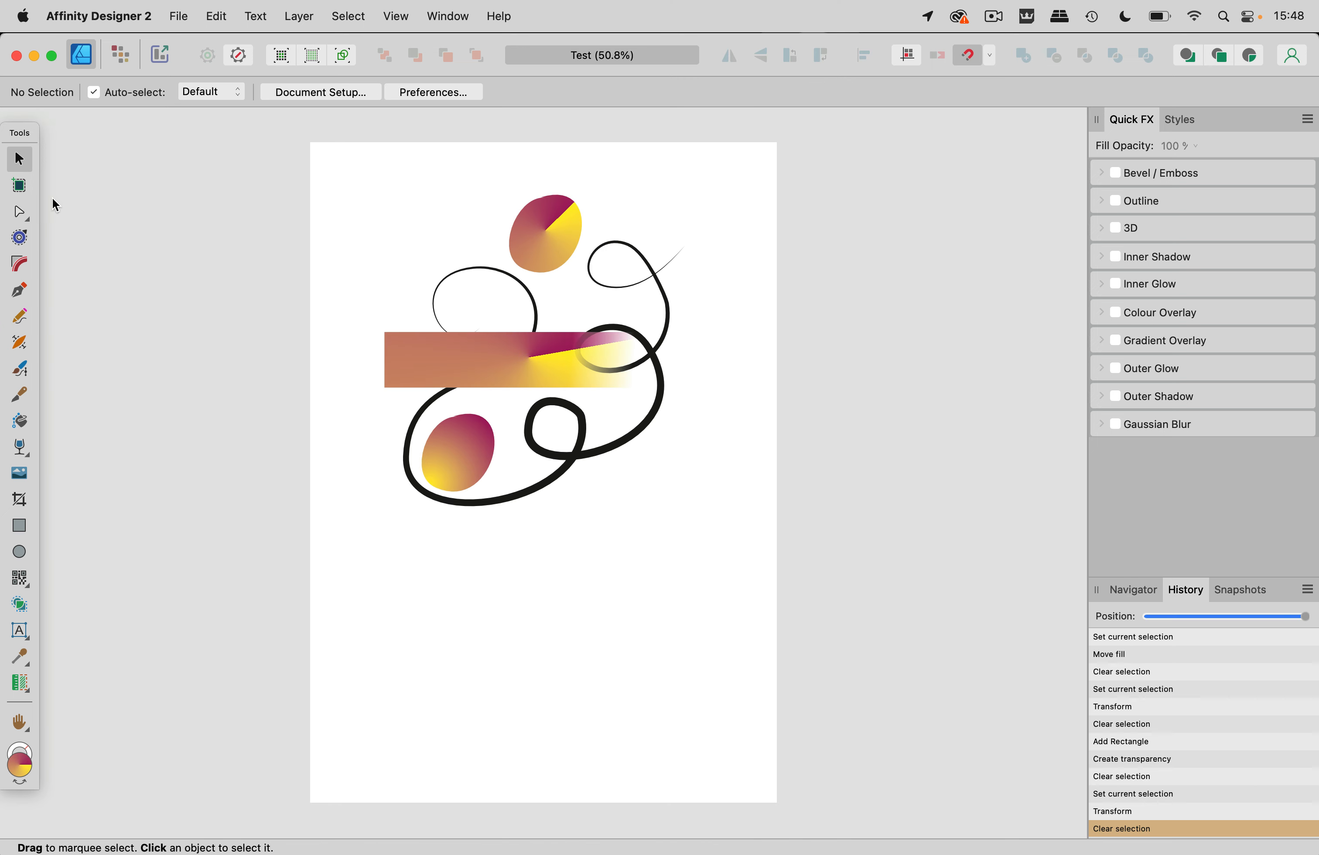
- Switch to Finder and rename without pdf.ai as "without pdf.pdf", accepting the .pdf extension
click(33, 832)
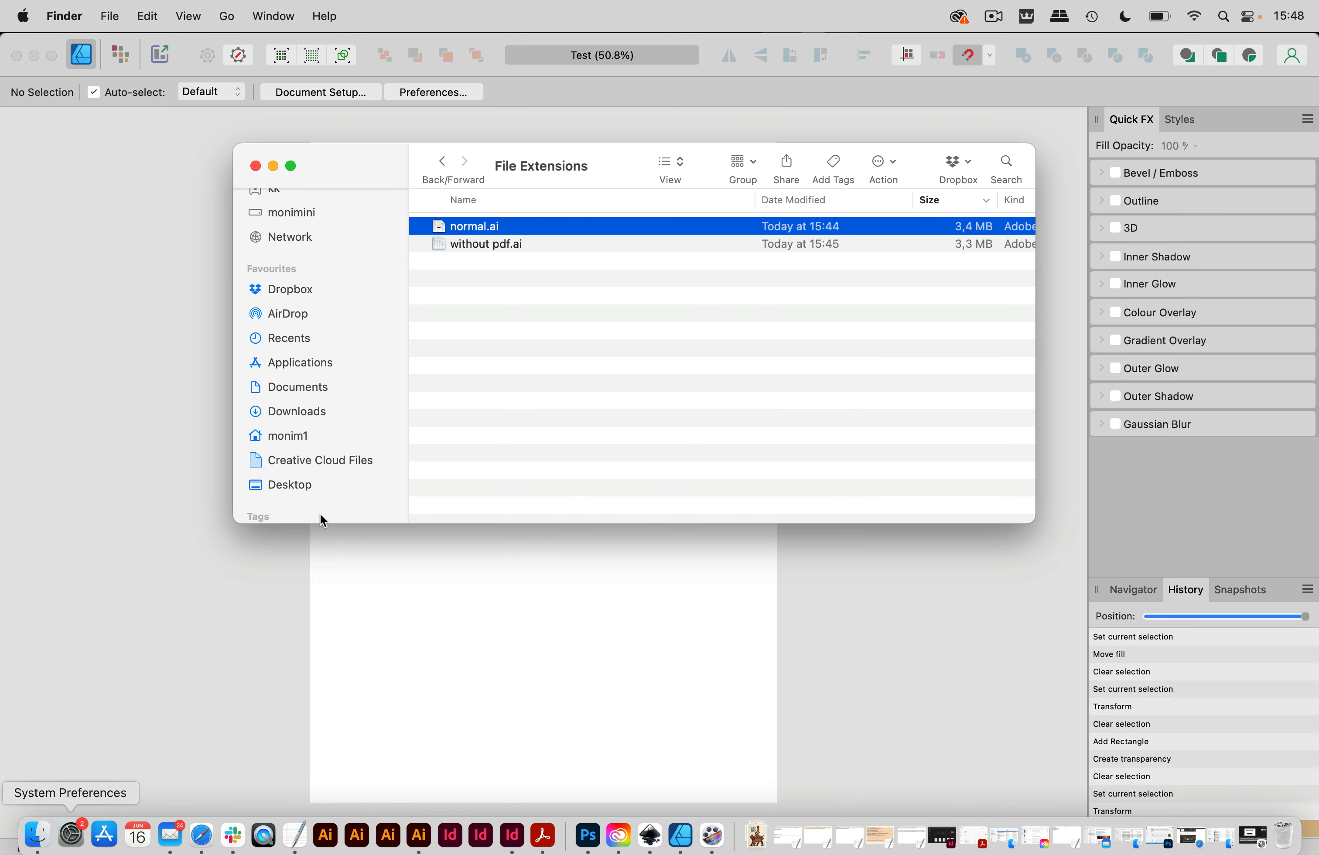
click(506, 245)
click(506, 244)
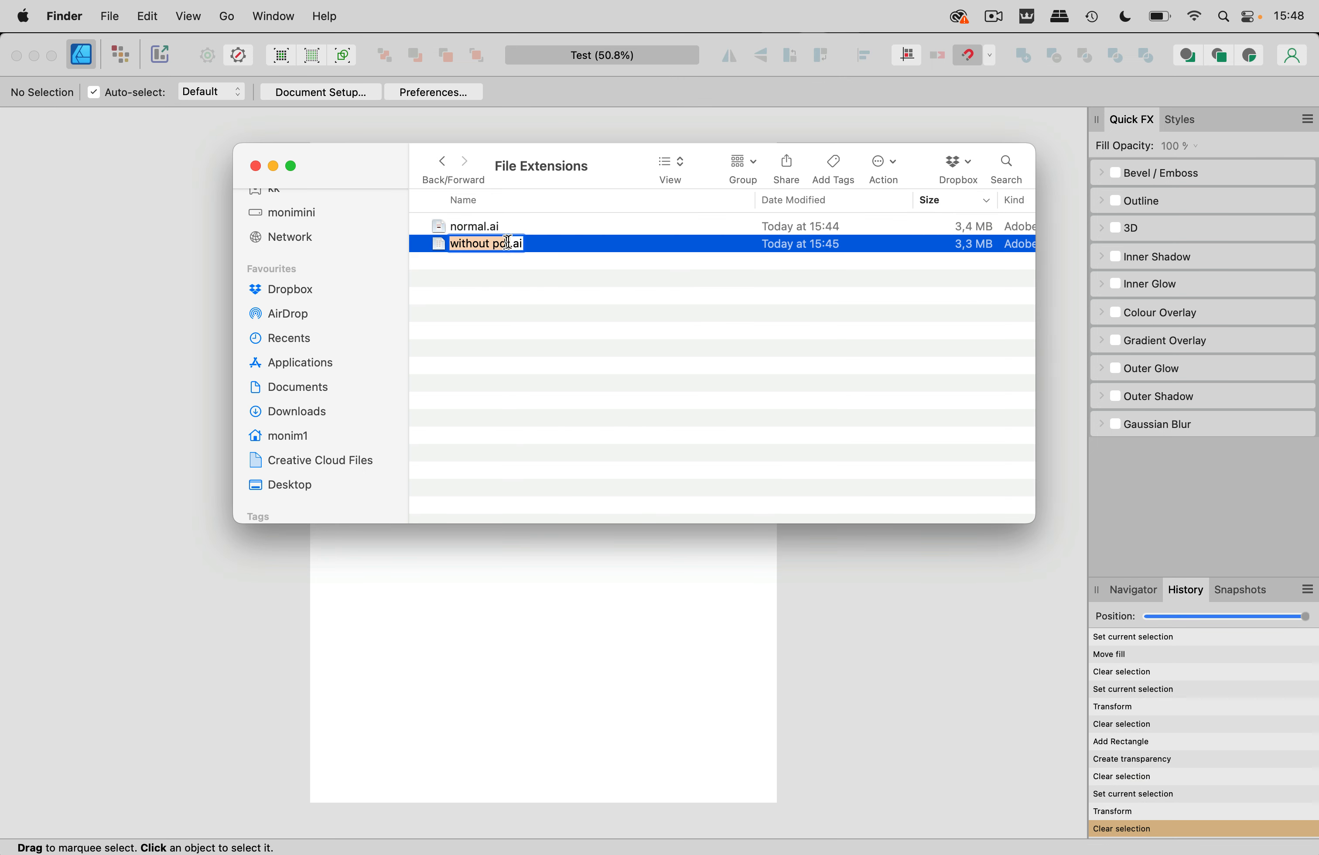
click(519, 243)
key(BackSpace)
key(BackSpace)
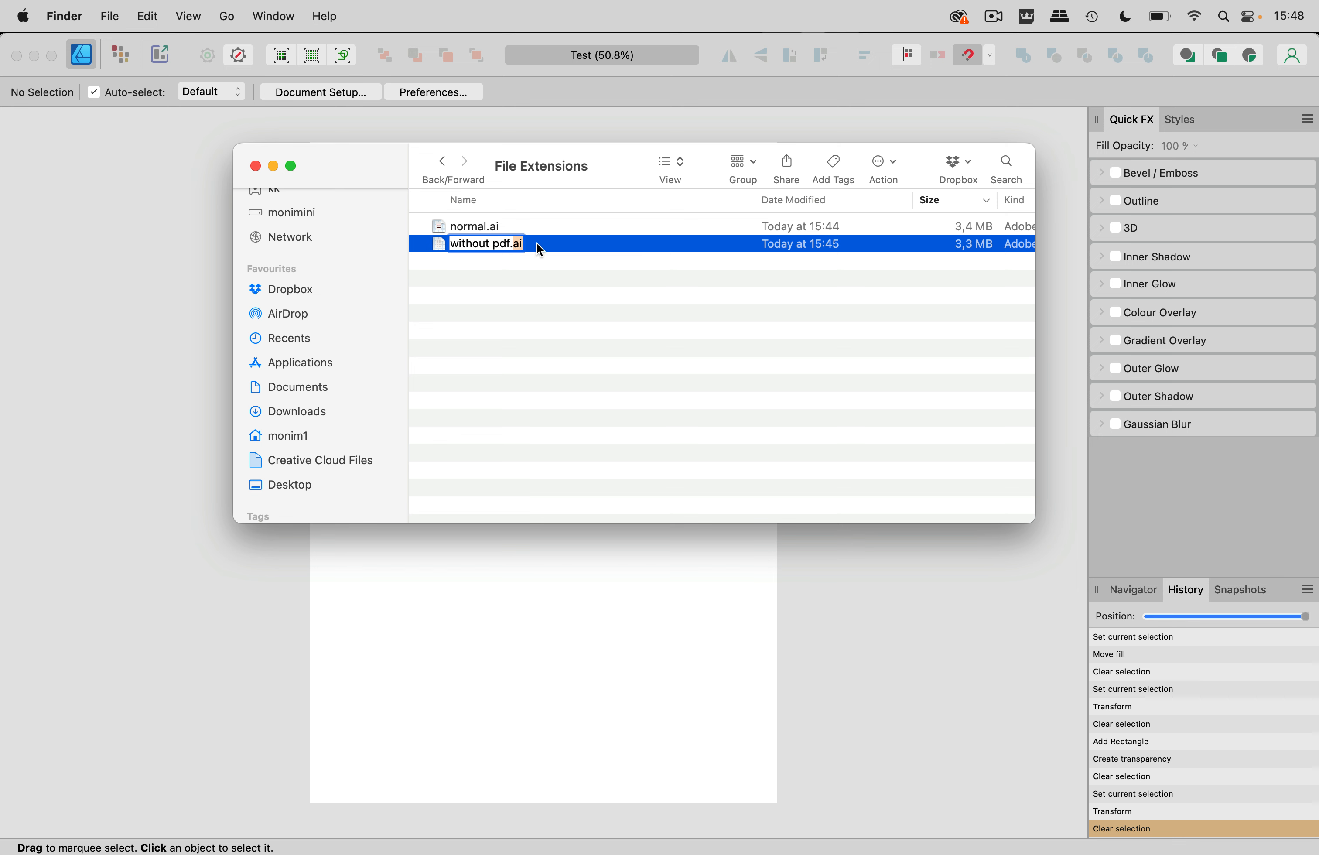
text(pdf)
key(Return)
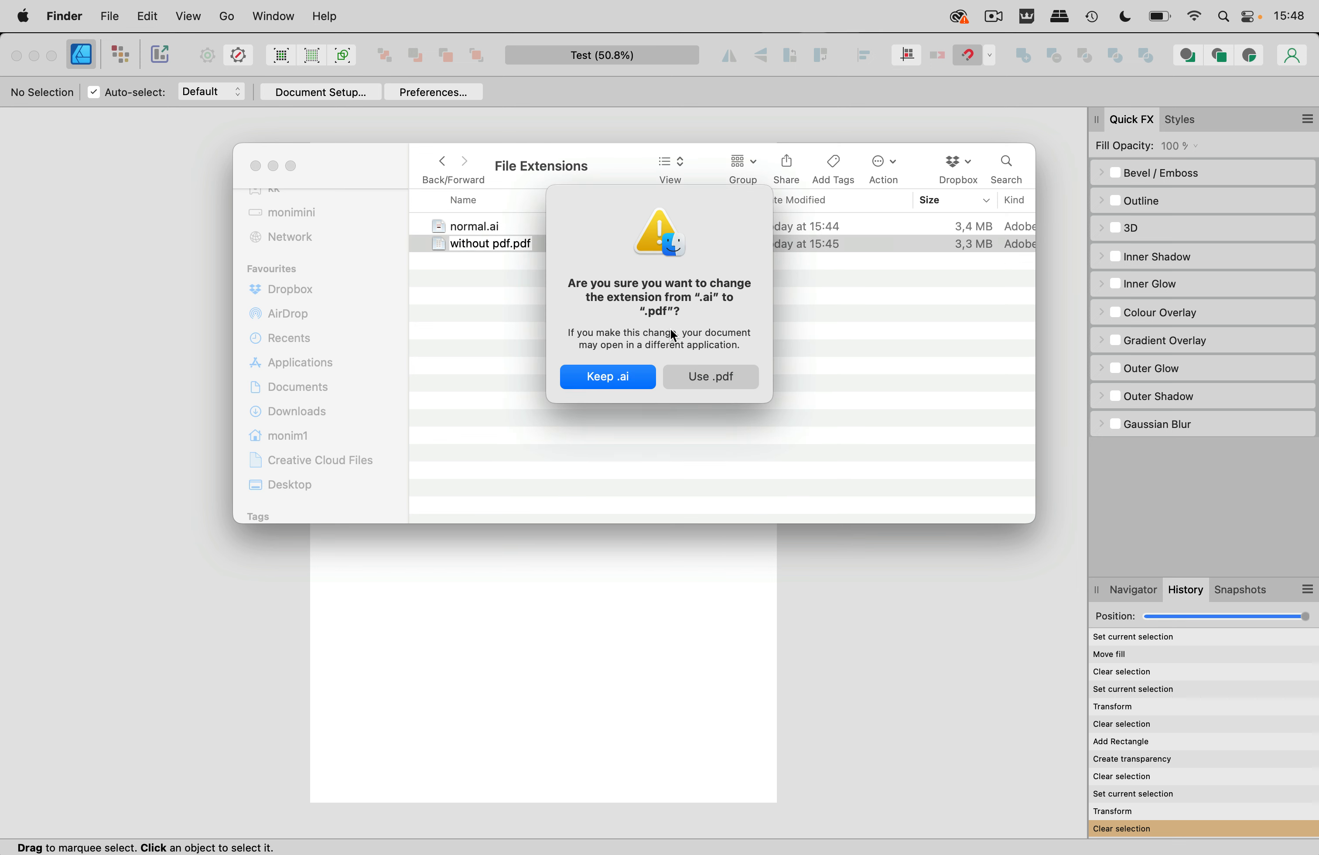
click(709, 377)
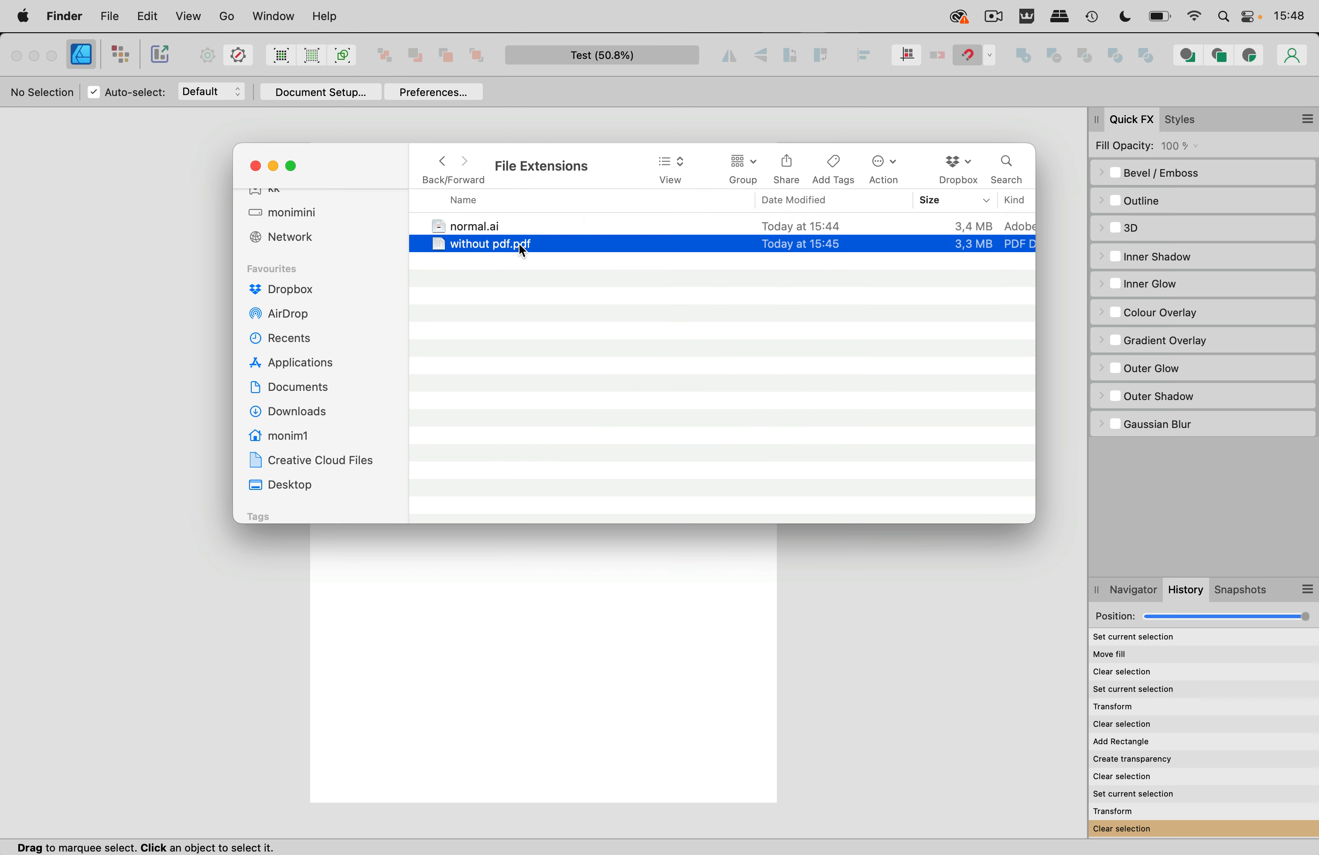
- Try opening without pdf.pdf in Affinity Designer 2 to preview its page, and cancel the import
drag(519, 243, 677, 848)
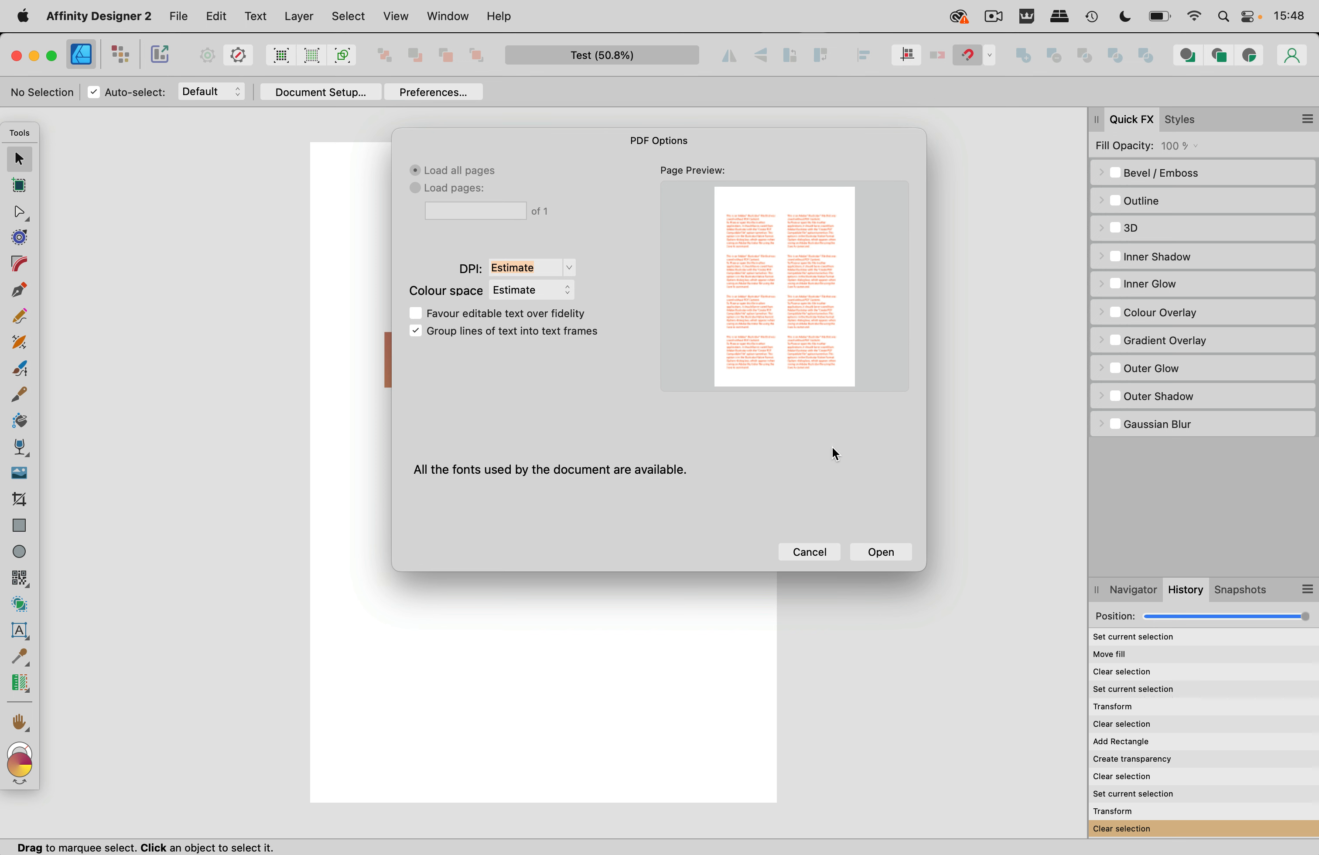
click(811, 551)
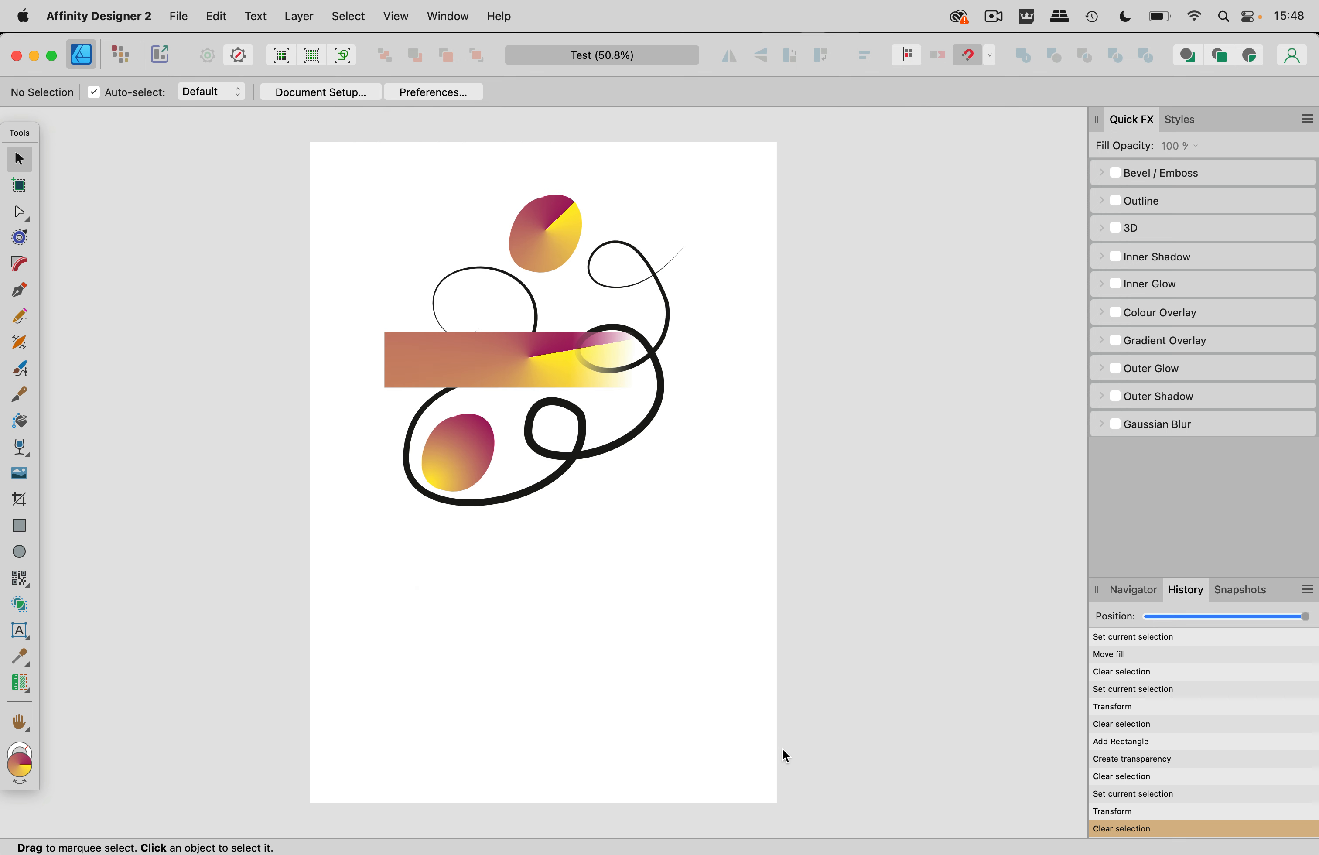
- Switch to Inkscape and open normal.ai using internal import, clipped to Media Box, with missing fonts drawn and images embedded
click(646, 835)
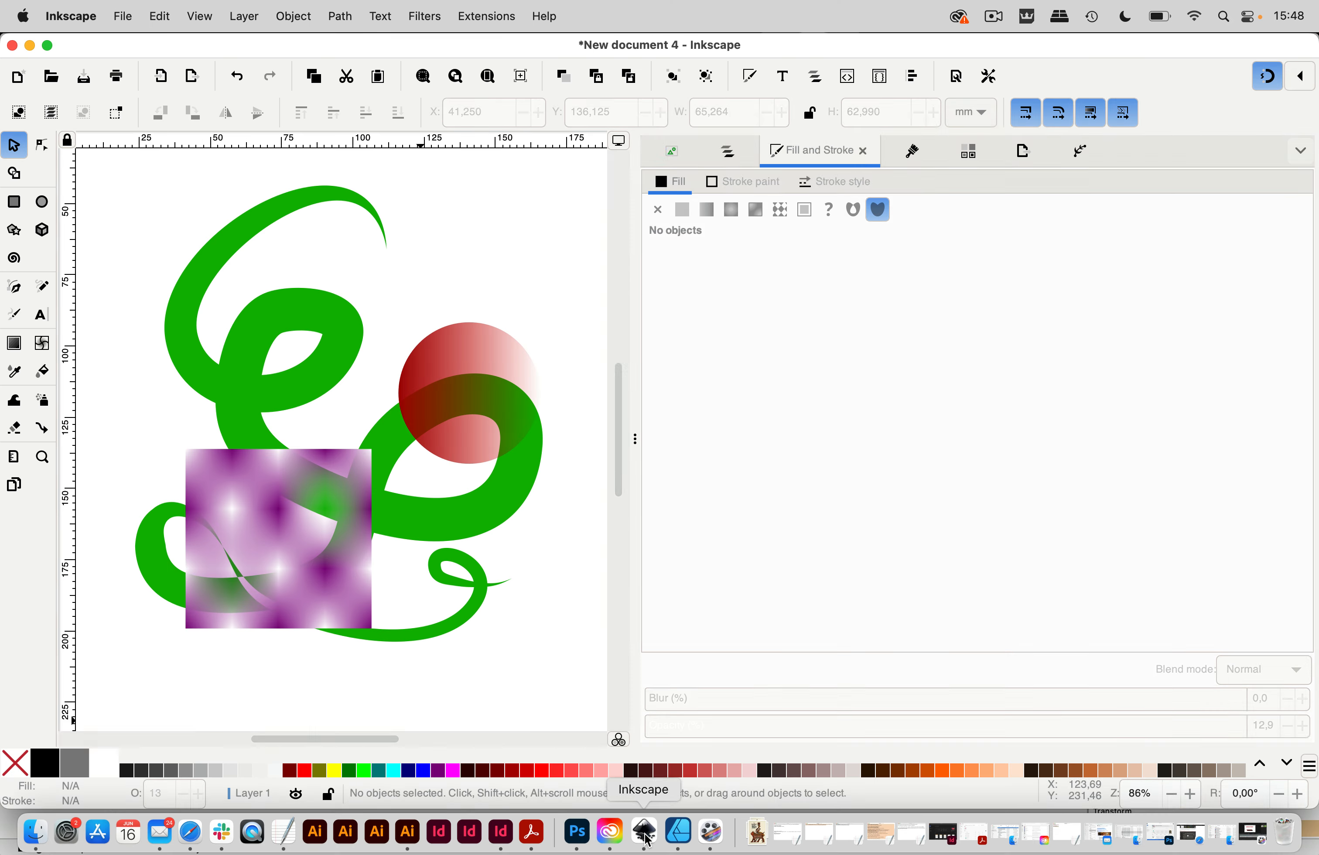
click(123, 17)
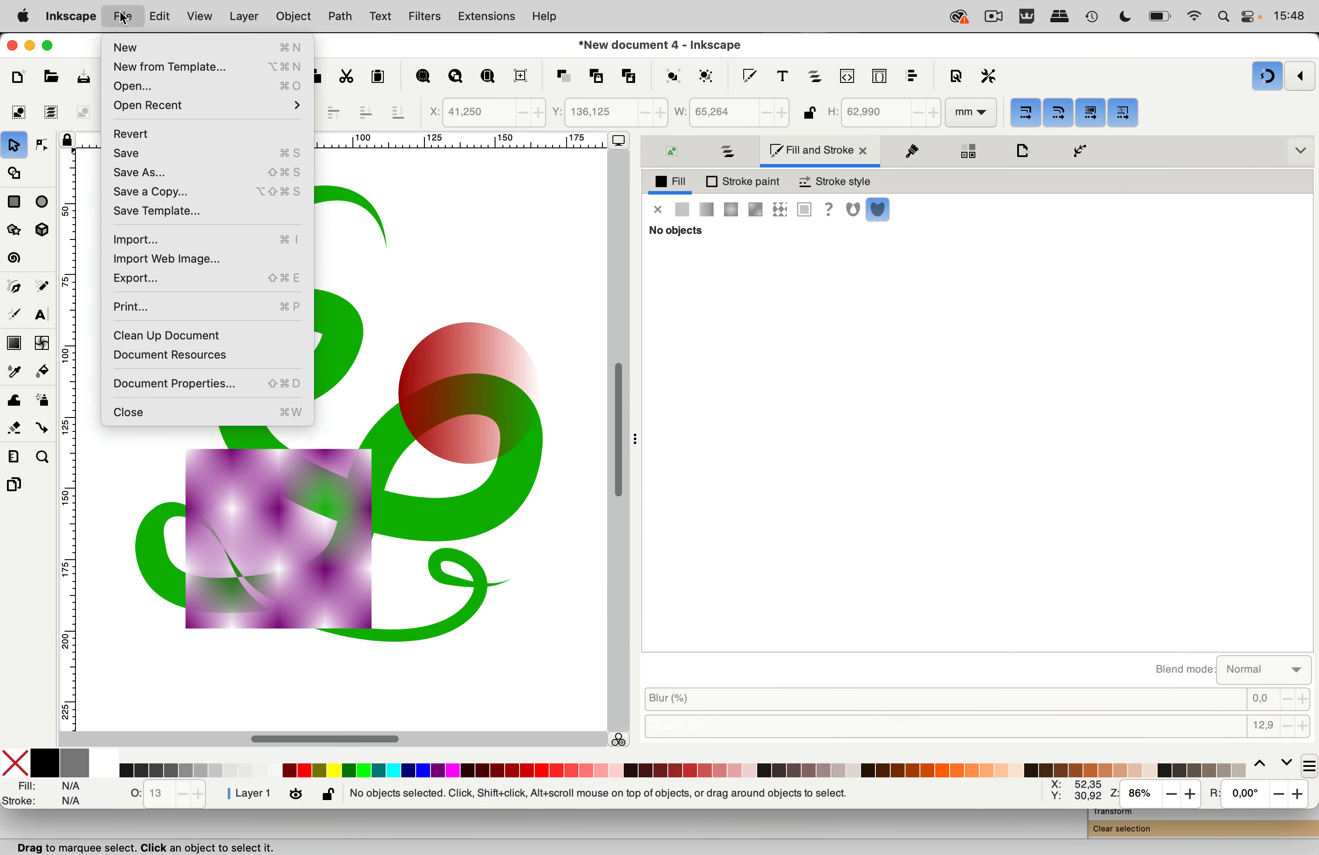
click(133, 86)
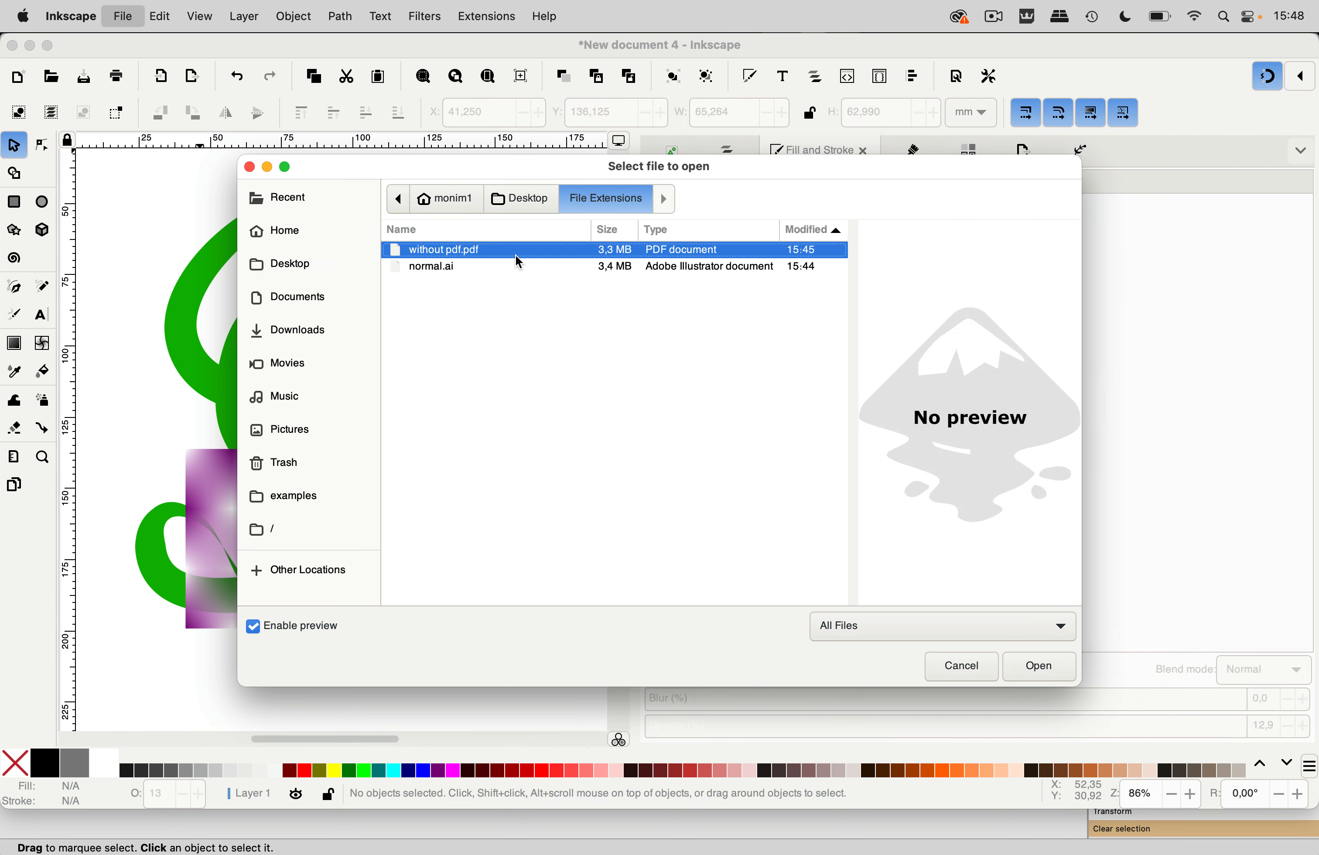
click(462, 270)
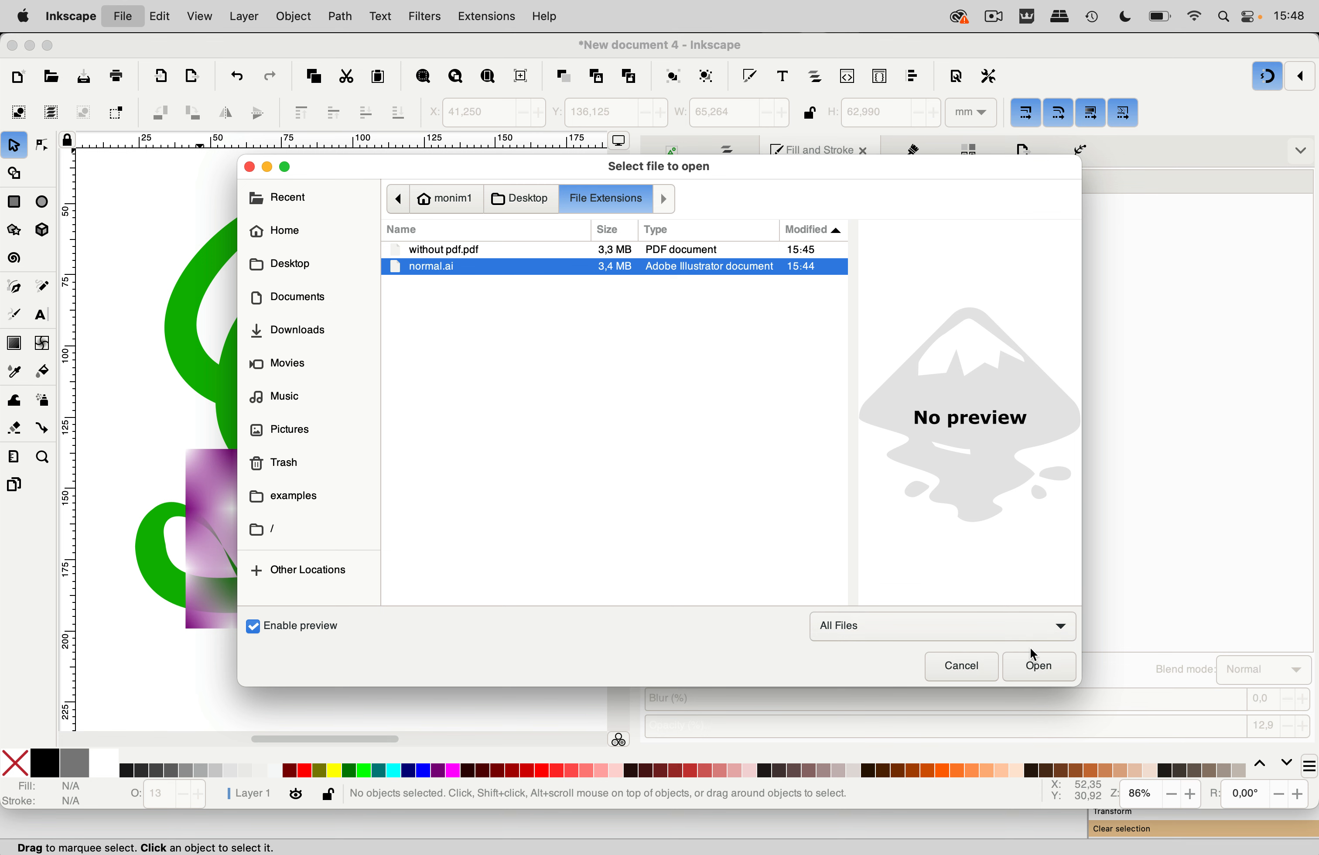
click(1040, 665)
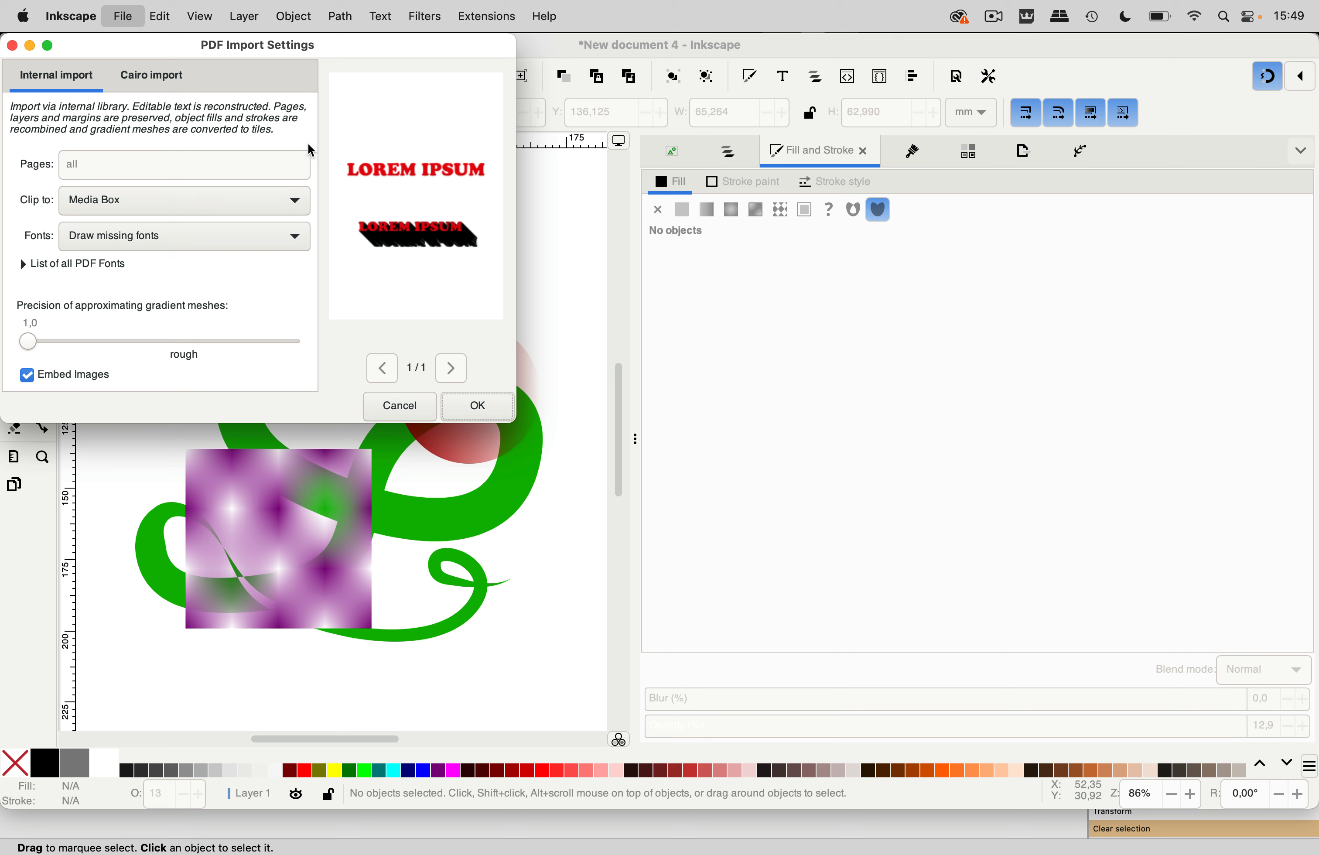
click(485, 413)
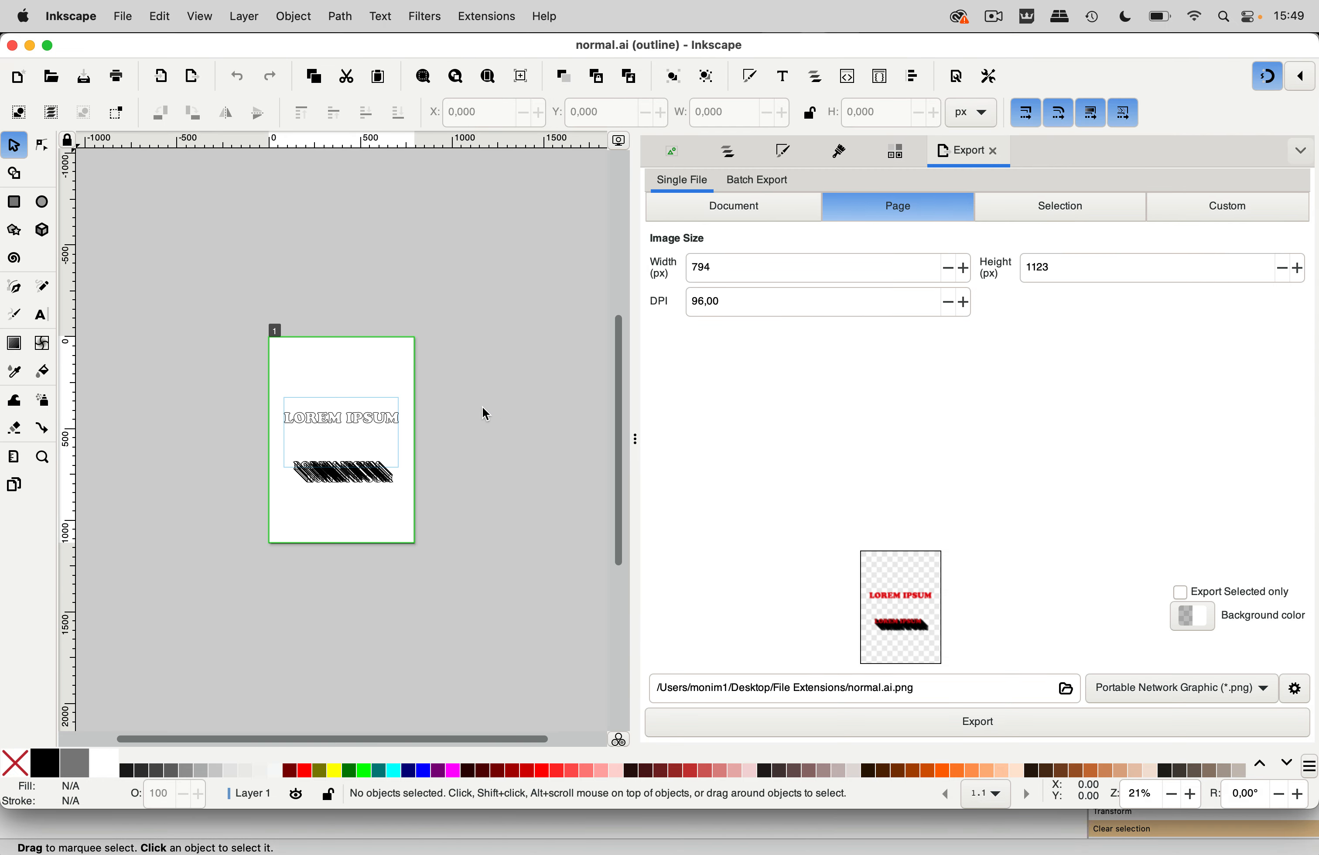
- Change the normal.ai document from outline display to the normal display mode to show the filled artwork
scroll(387, 448, up, 3)
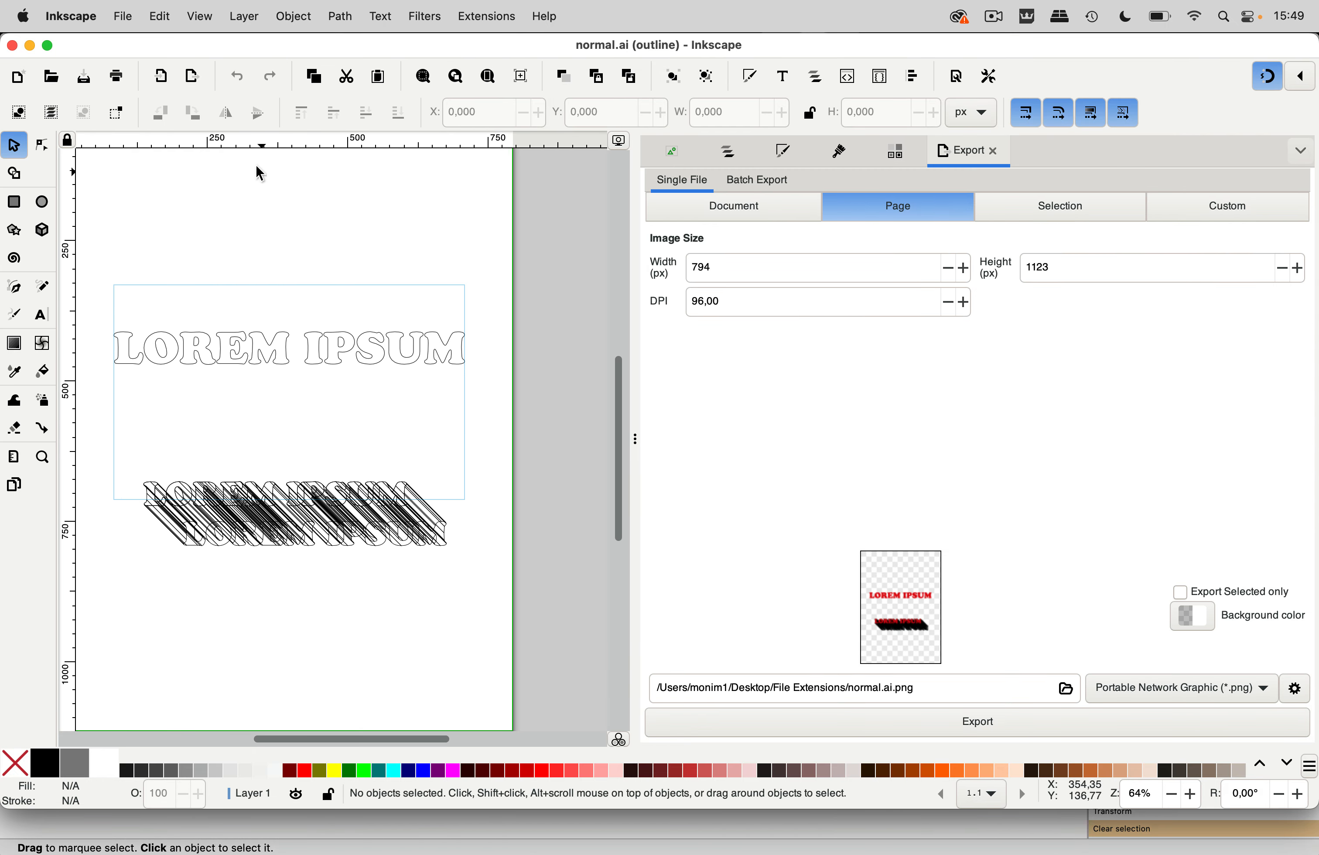
click(201, 18)
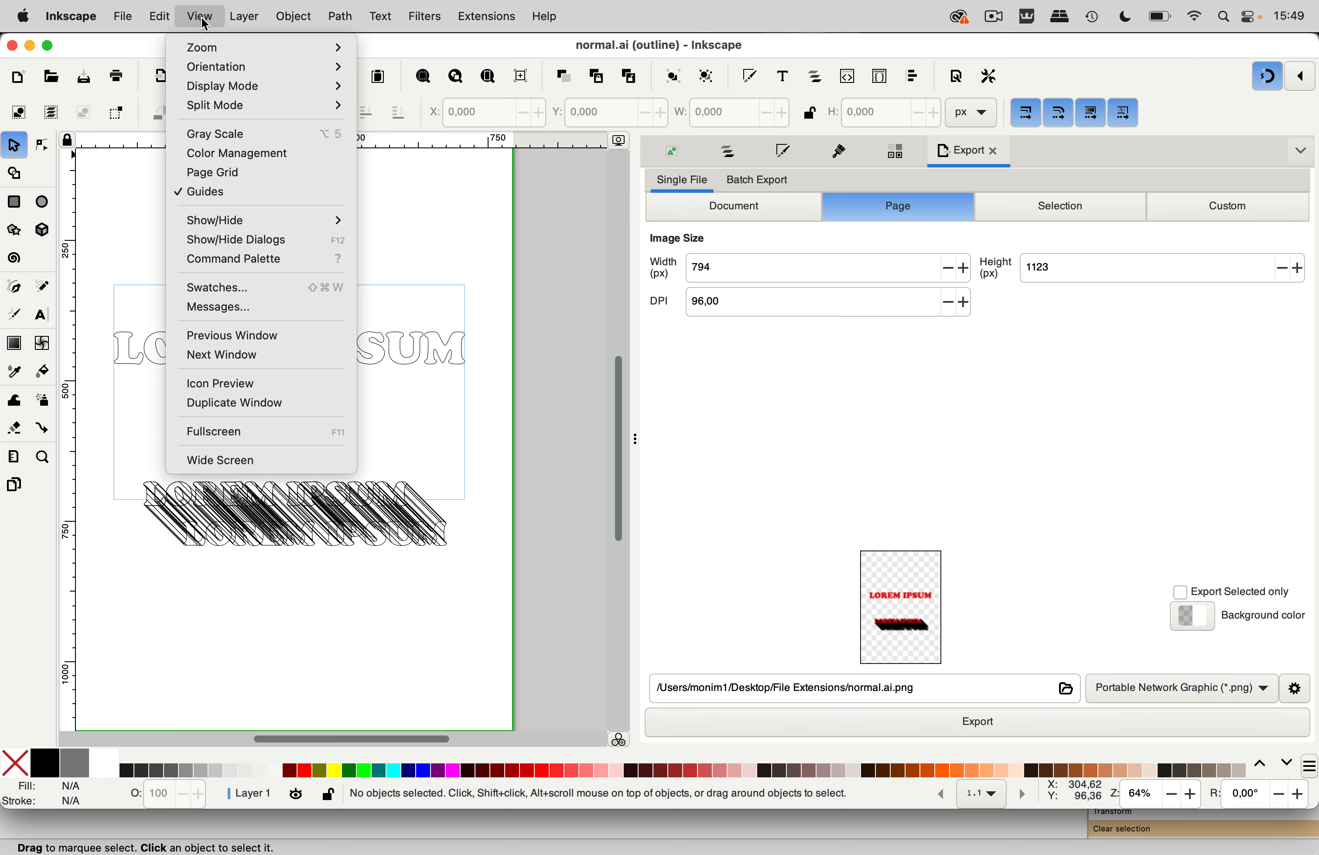
mouse_move(209, 94)
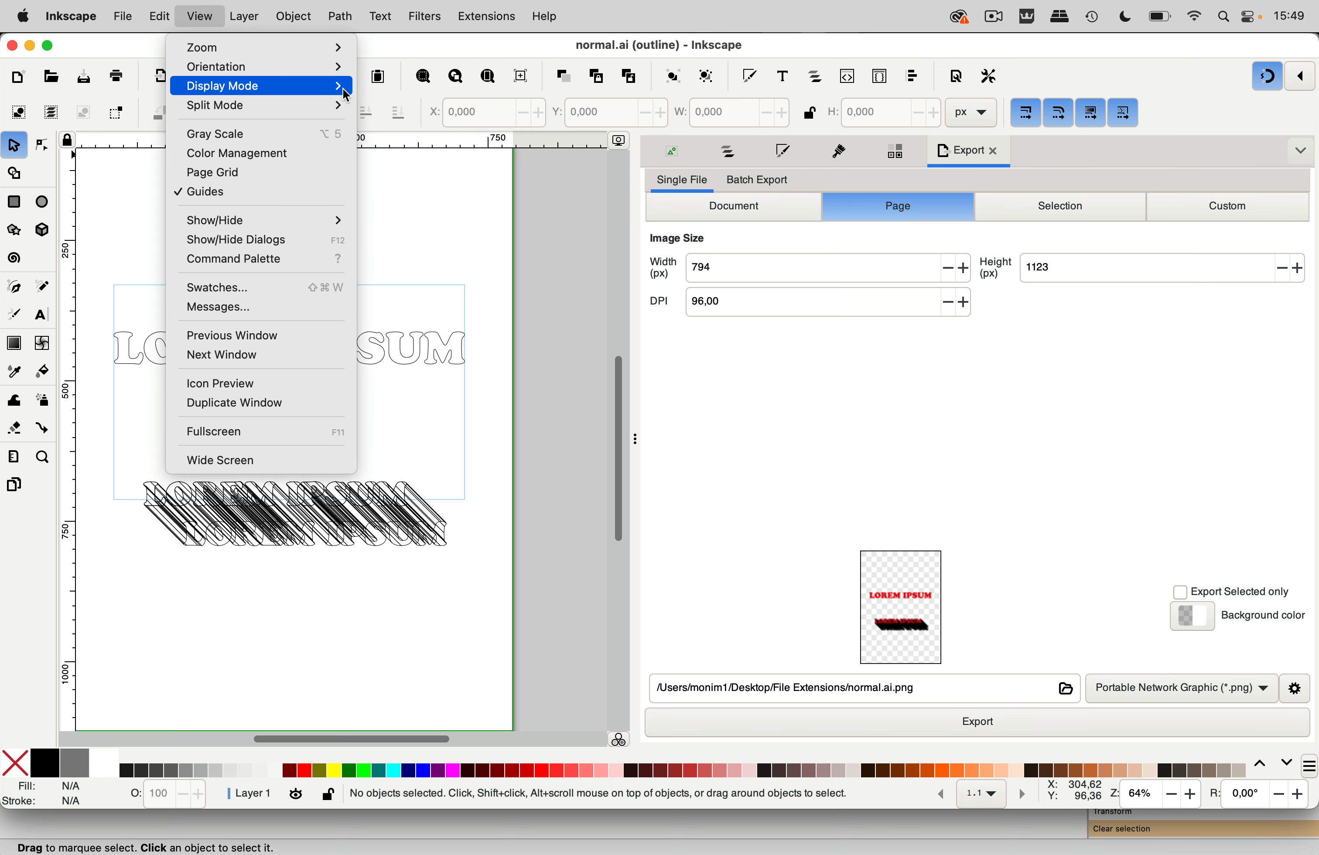
click(385, 90)
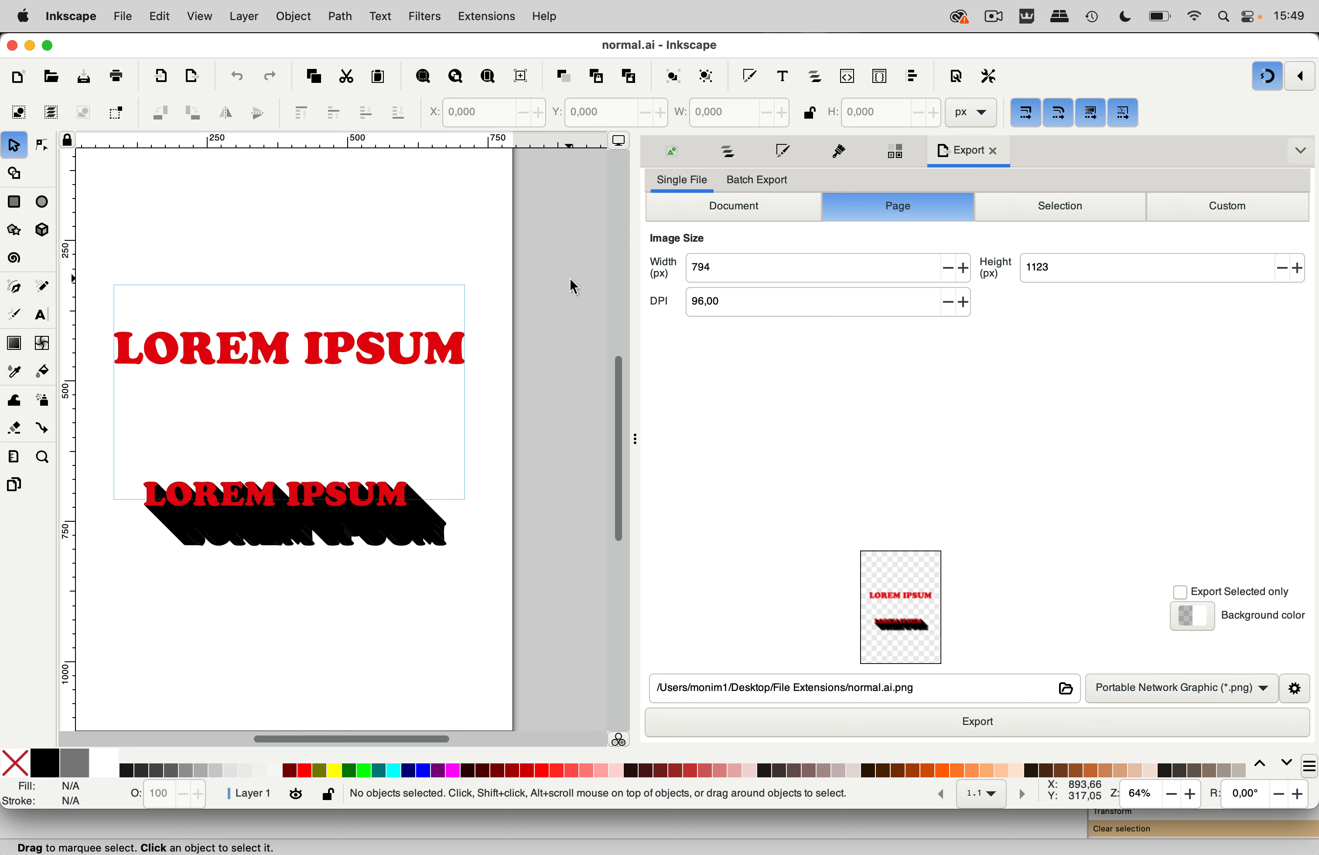
- Open without pdf.pdf using internal import, clipped to Media Box, to examine its page, and close it along with normal.ai
key(super+o)
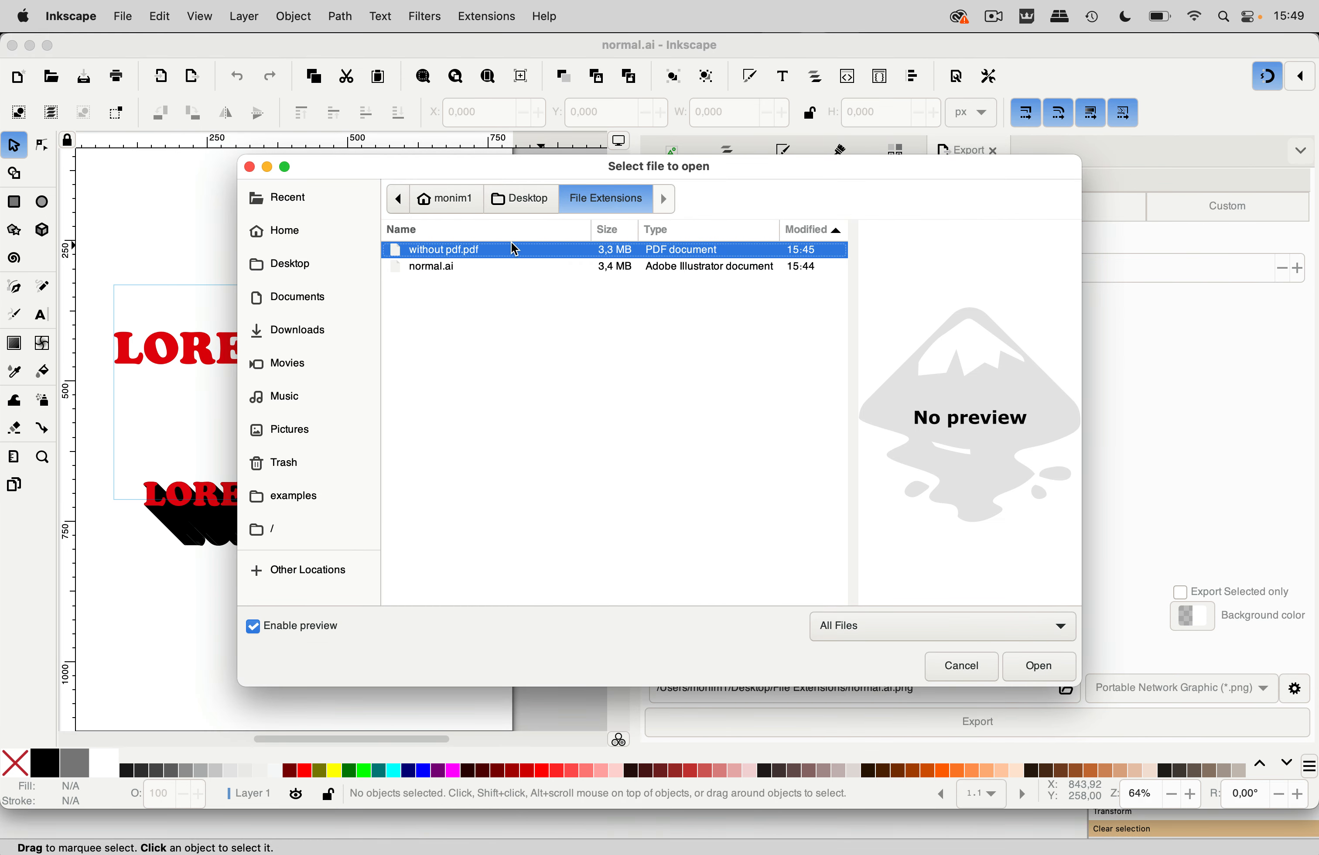
click(1040, 666)
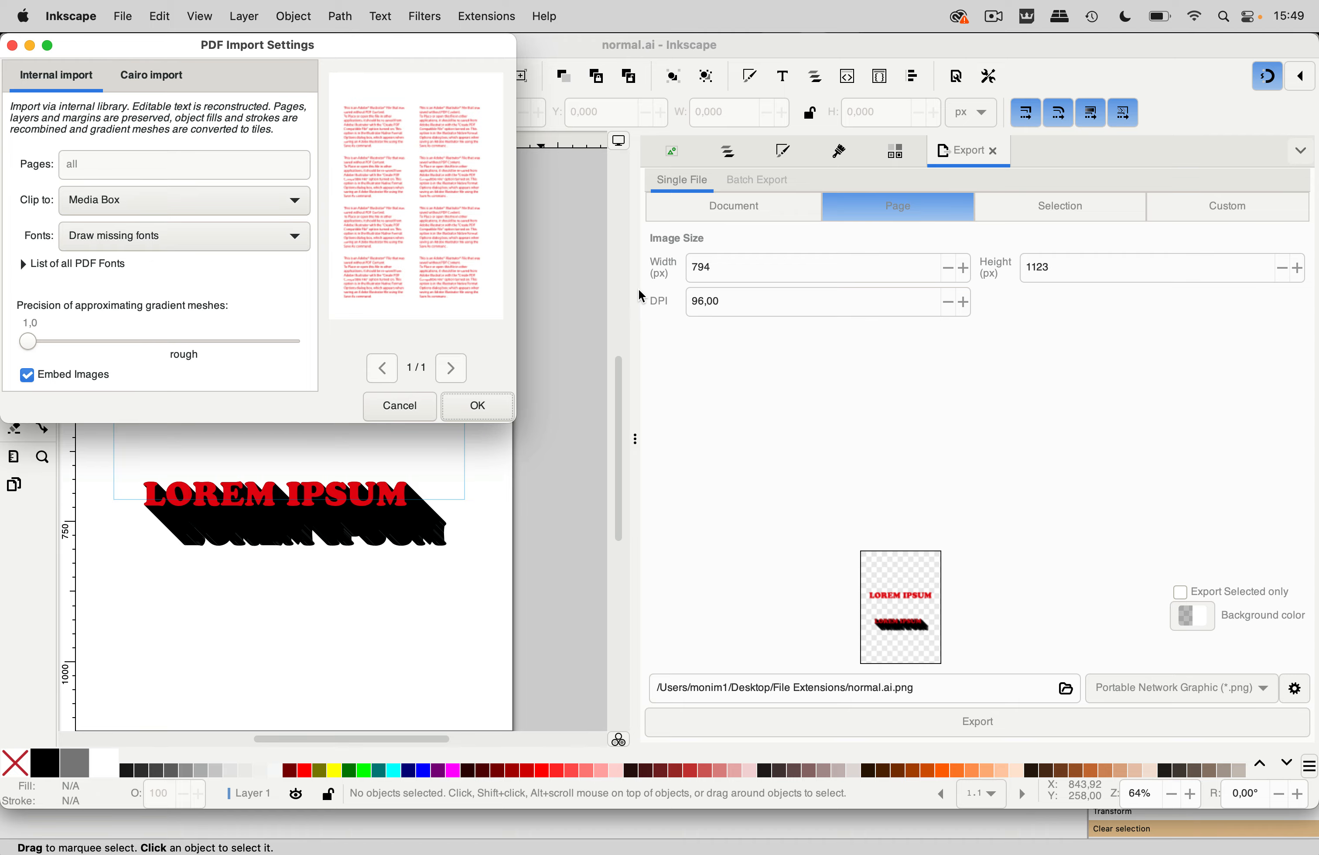
click(472, 410)
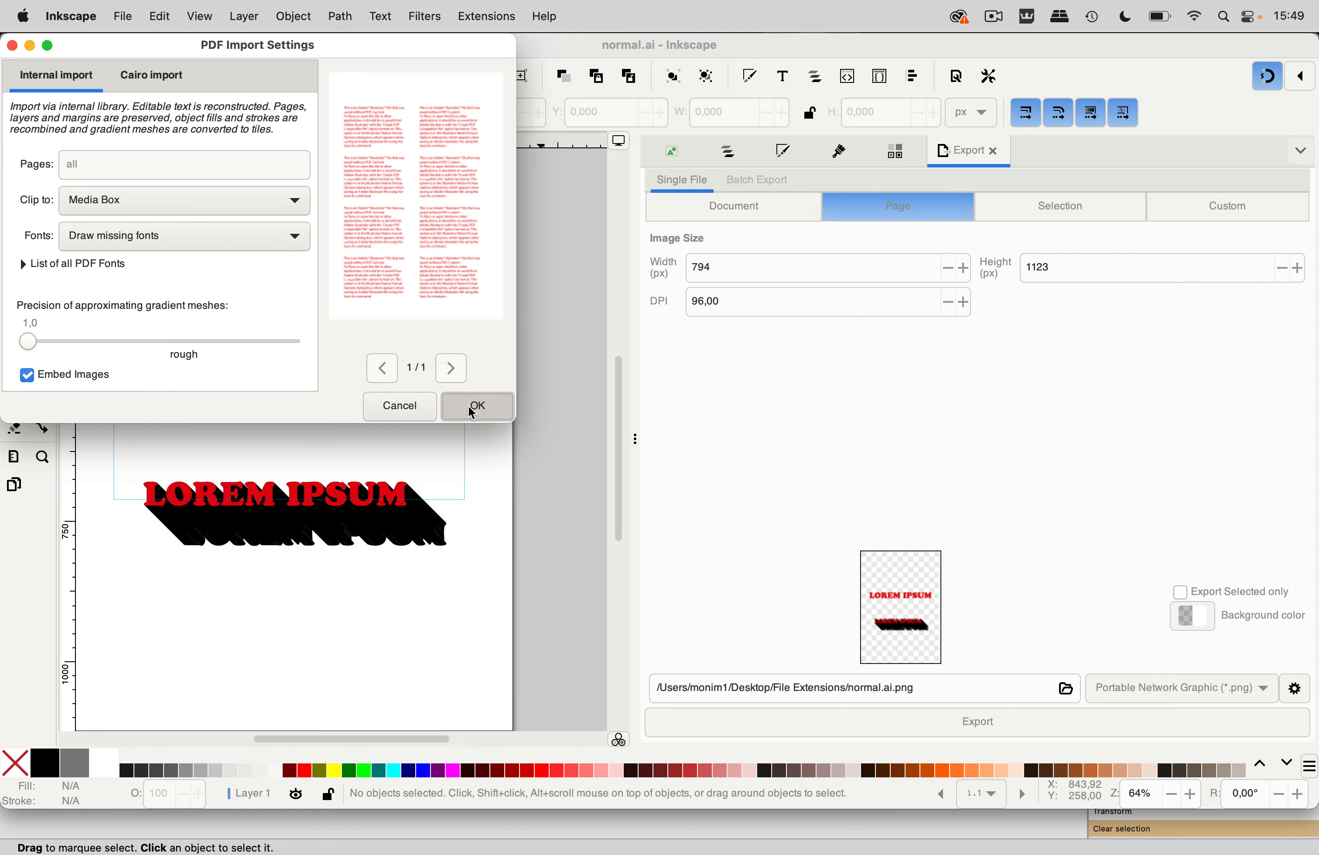
scroll(388, 420, up, 5)
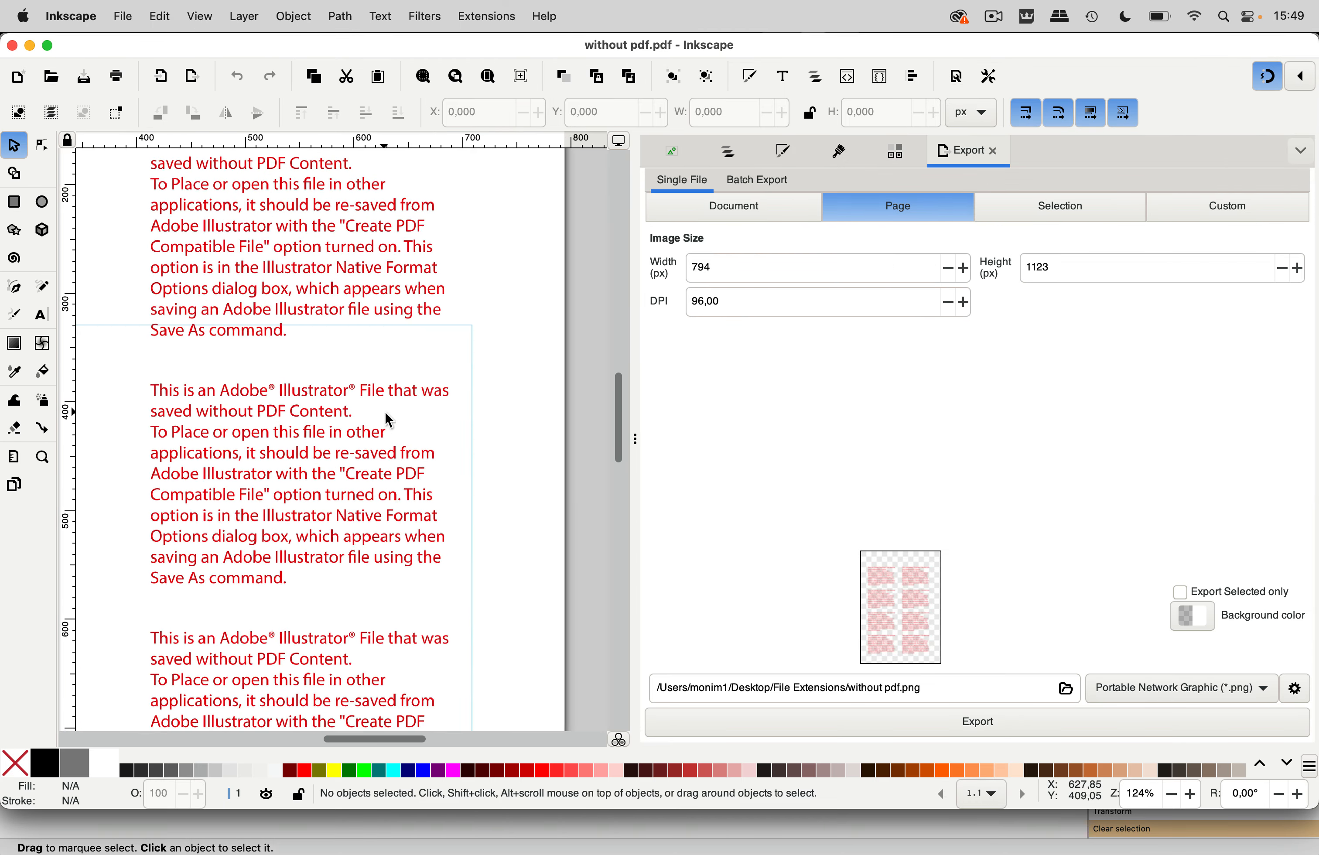
scroll(389, 420, down, 4)
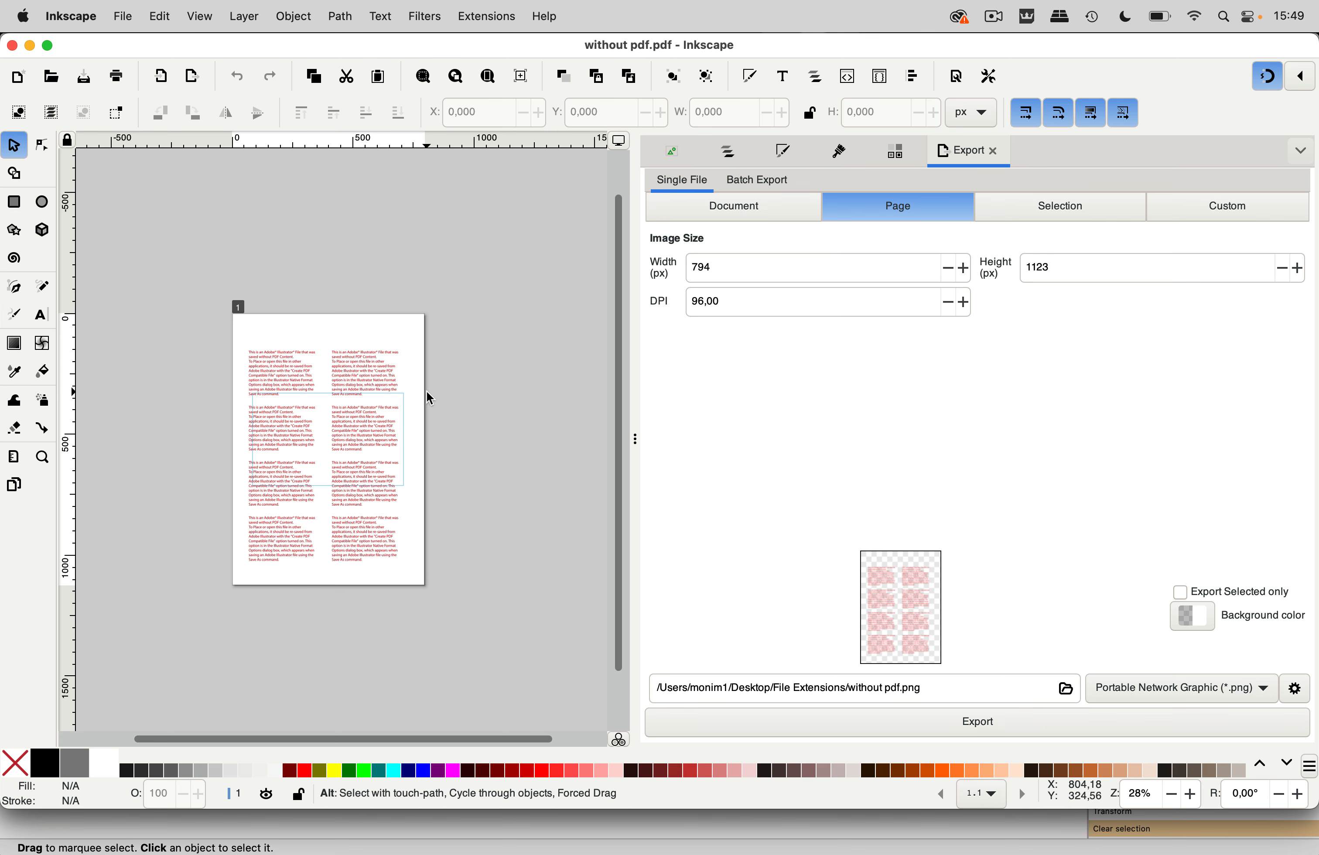
key(super+w)
key(super+w)
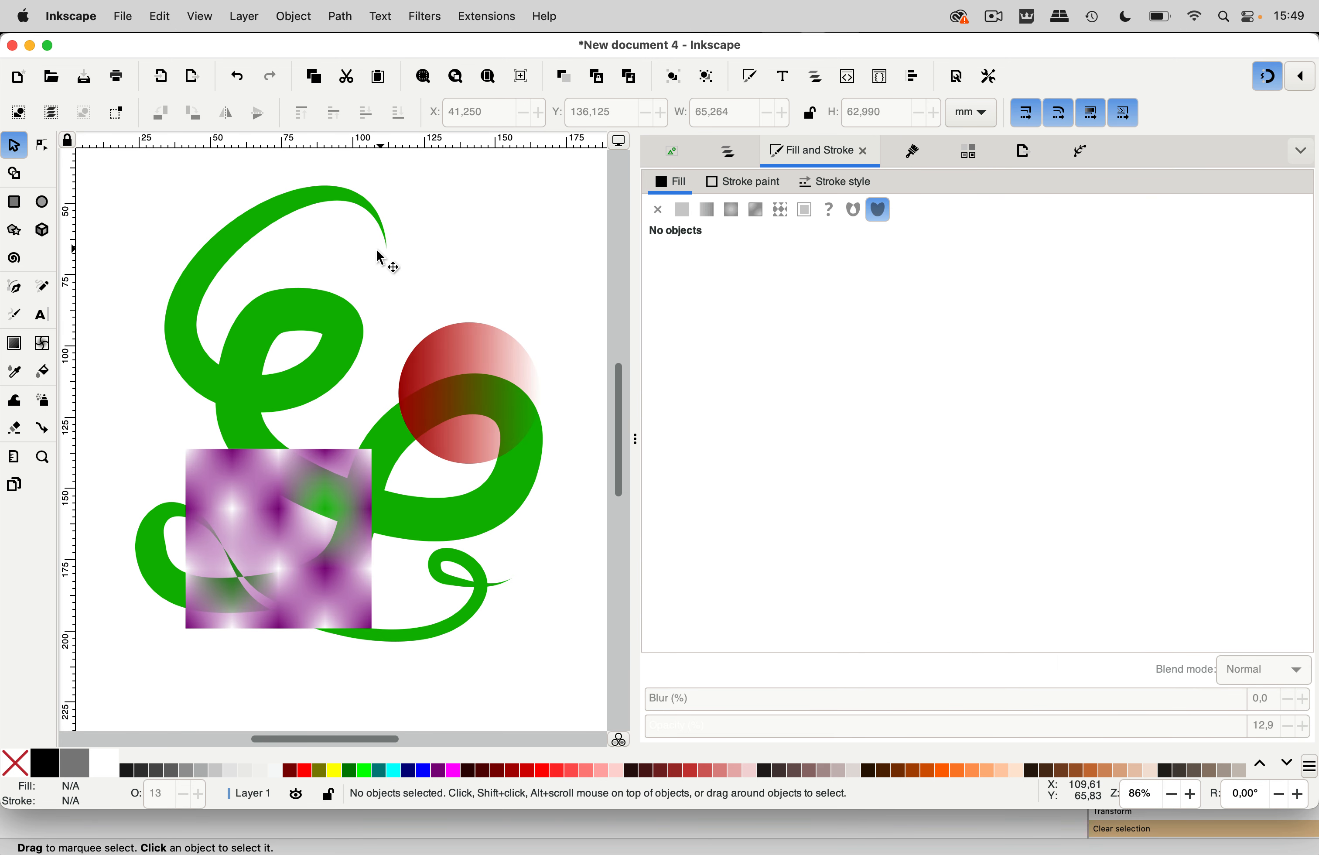
- Move the left node of the green Power stroke path's upper loop slightly upward, and narrow the stroke with its upper width control point
click(296, 313)
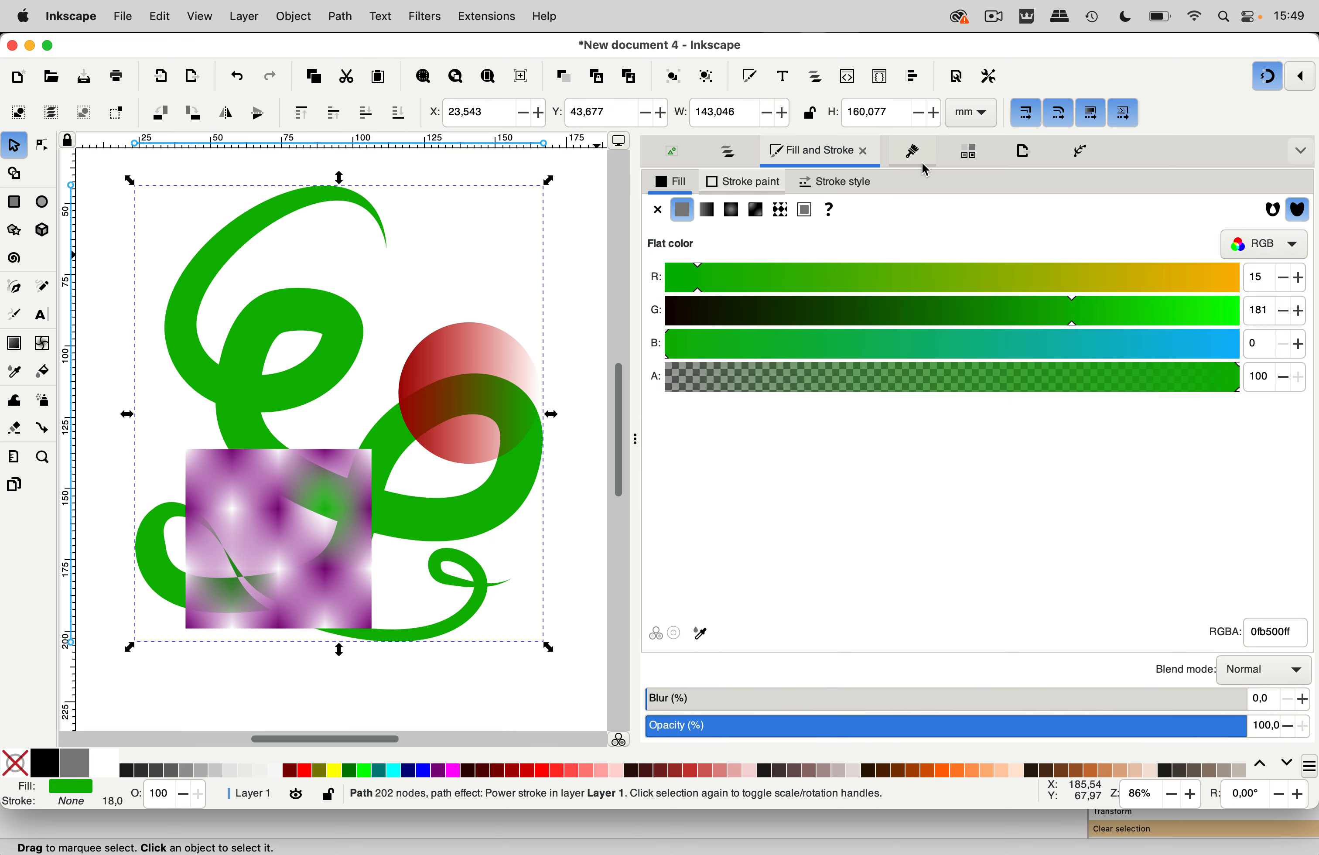
click(1079, 151)
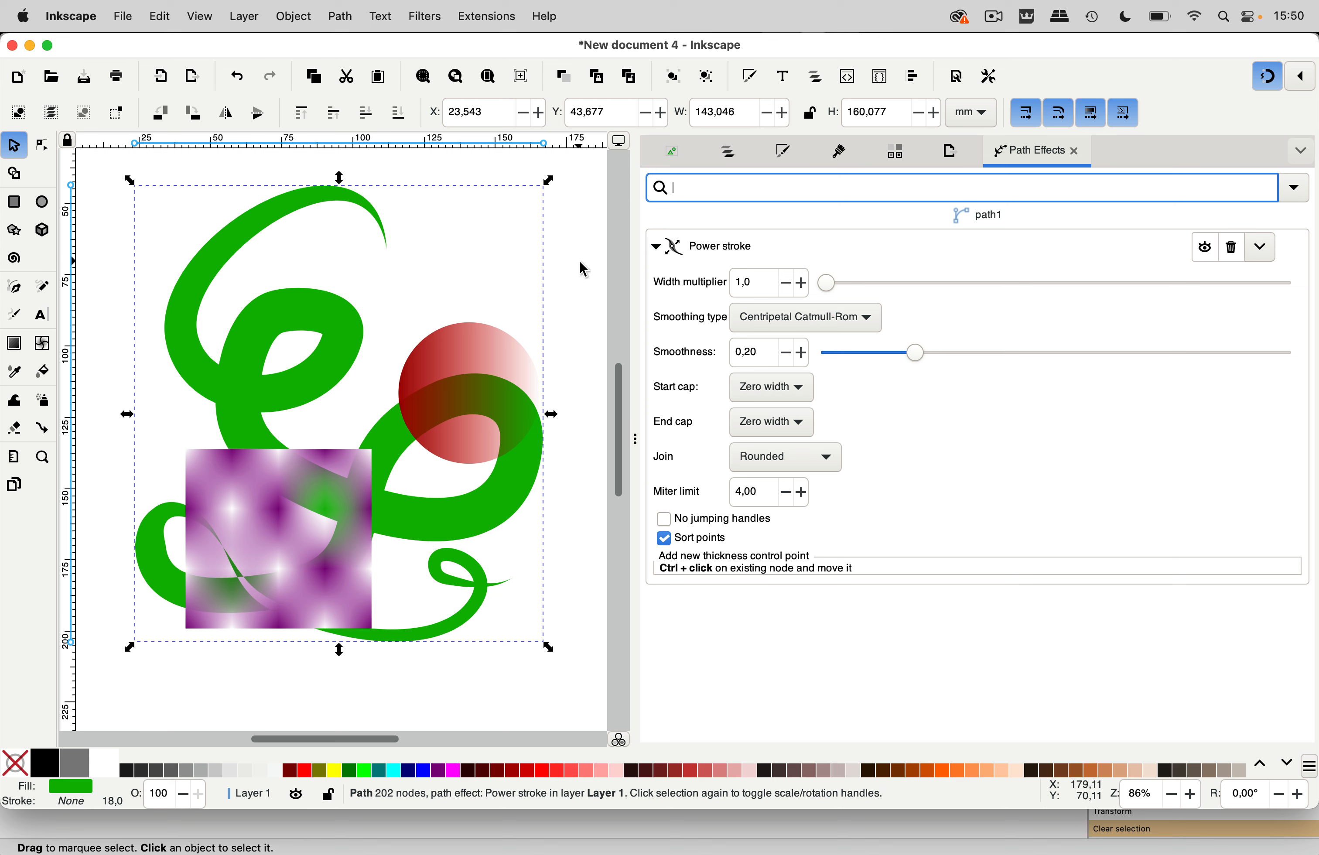
click(41, 146)
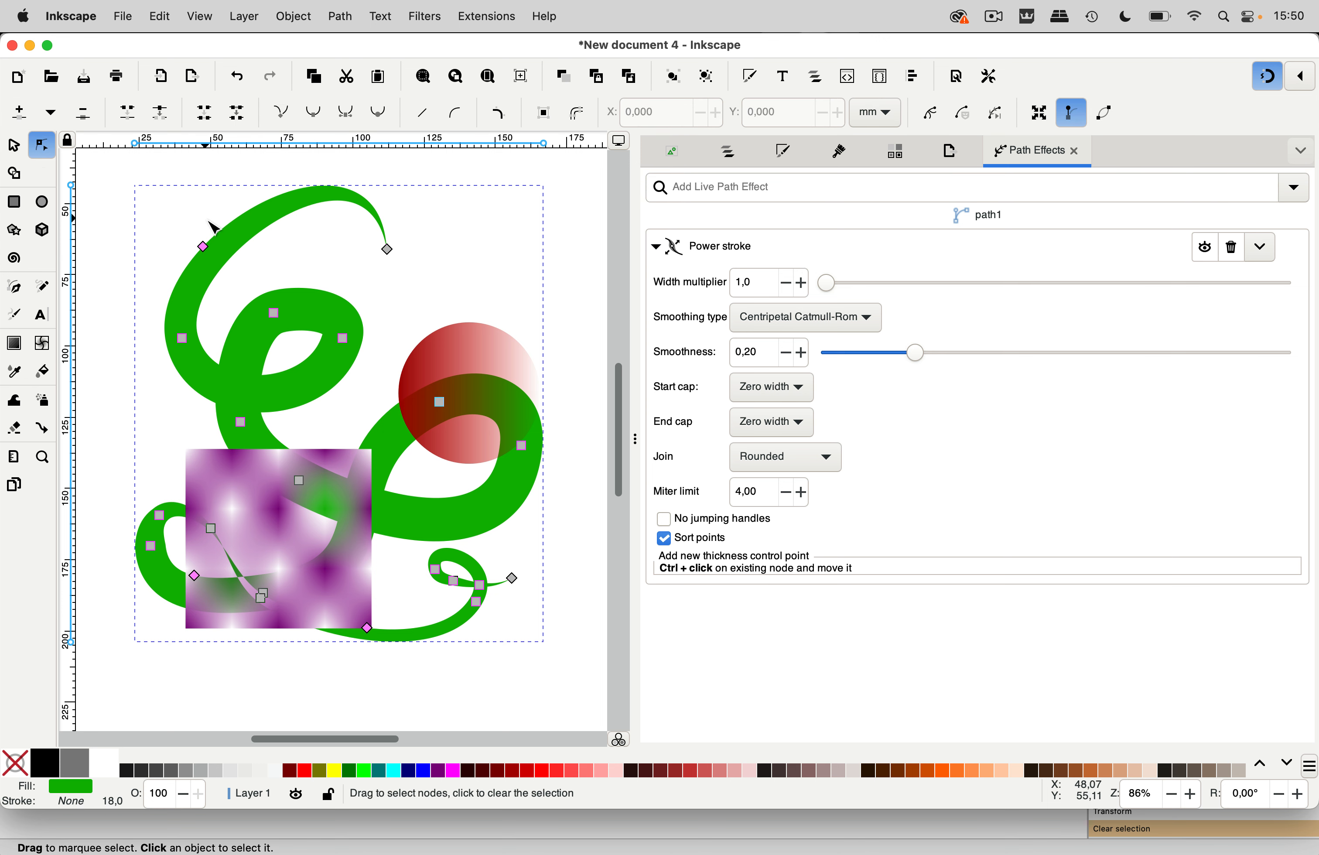
mouse_move(183, 337)
mouse_down()
mouse_move(138, 350)
mouse_move(189, 332)
mouse_move(173, 311)
mouse_up()
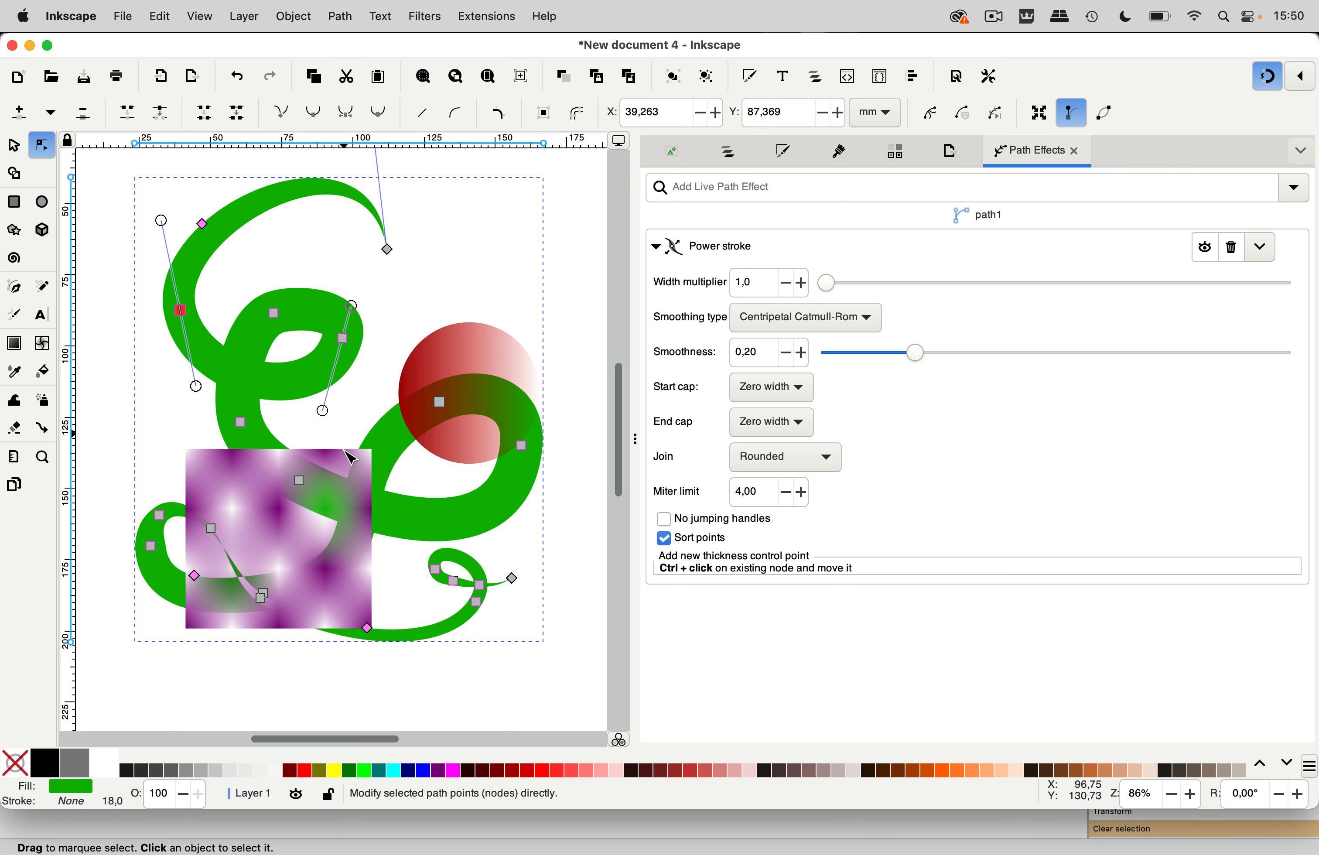
drag(206, 225, 210, 232)
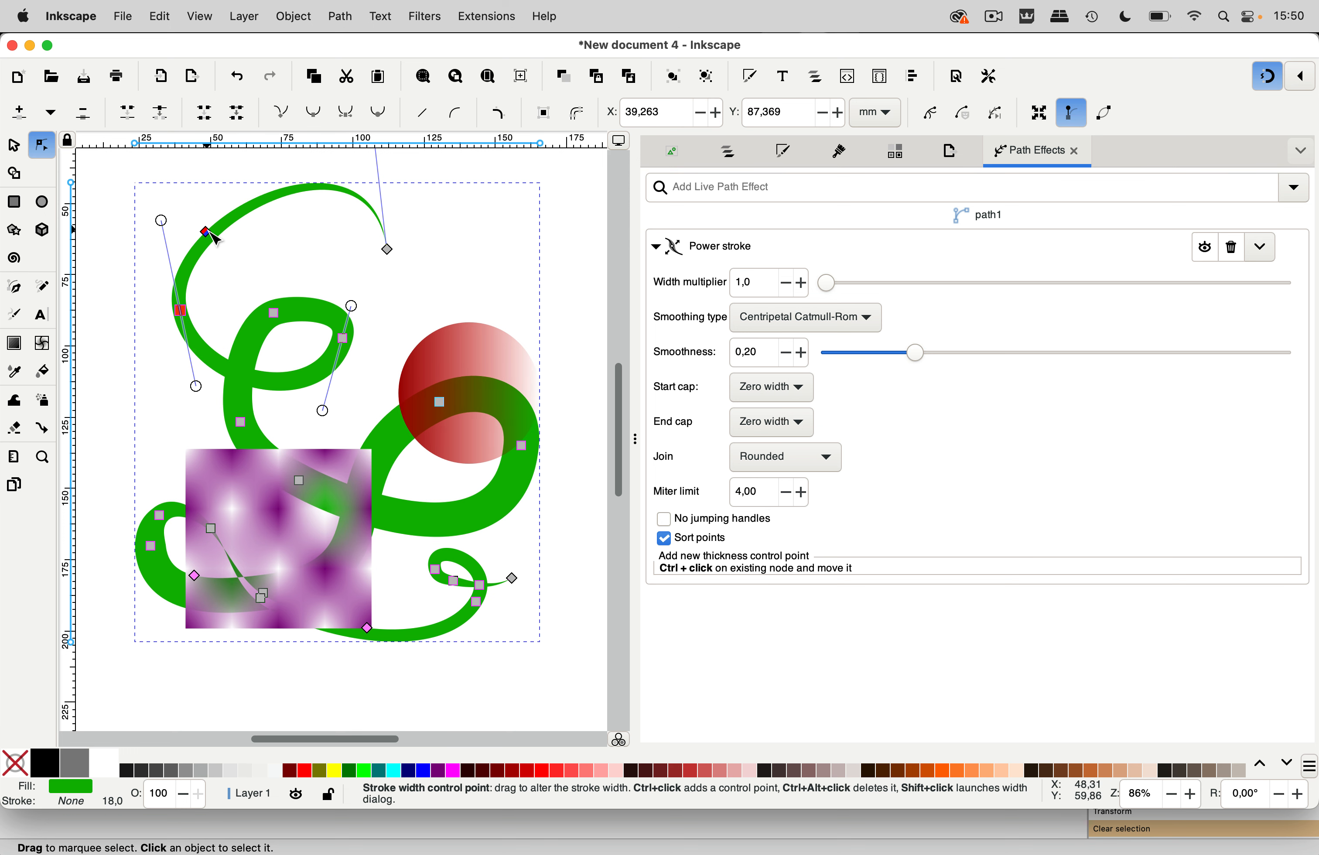
- Deselect the green path and select the purple mesh-gradient rectangle, followed by the red gradient circle, to examine each object
click(14, 147)
click(118, 179)
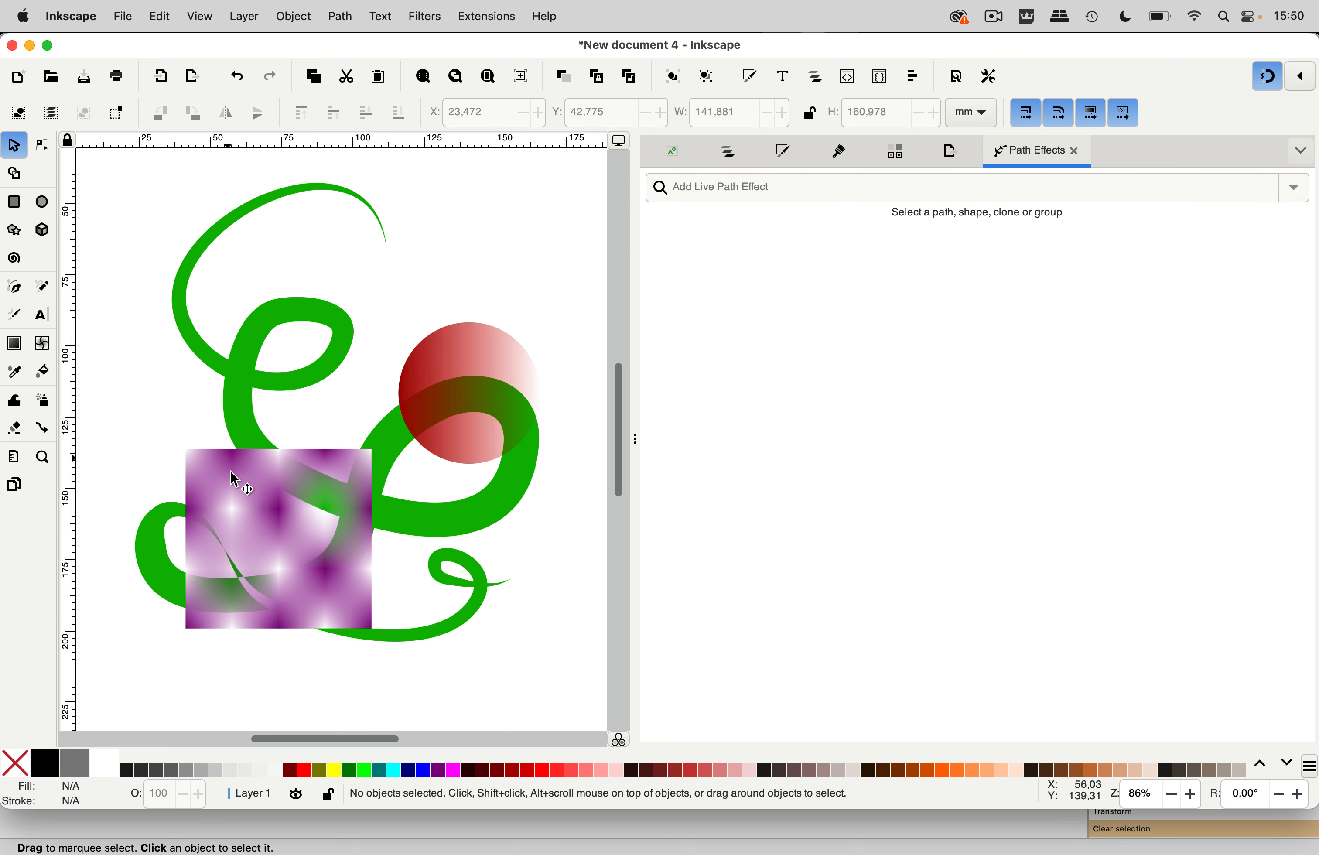
click(236, 483)
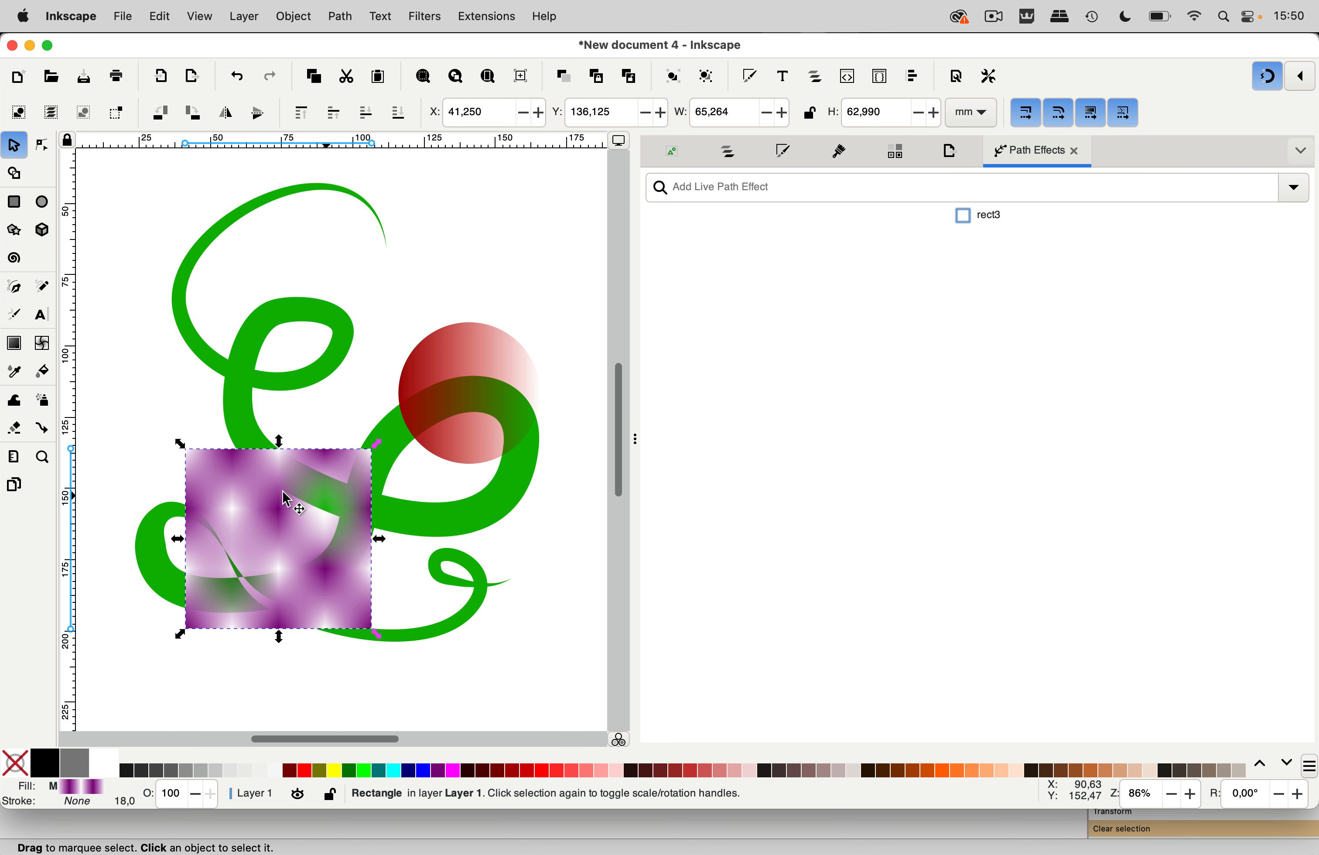
click(471, 350)
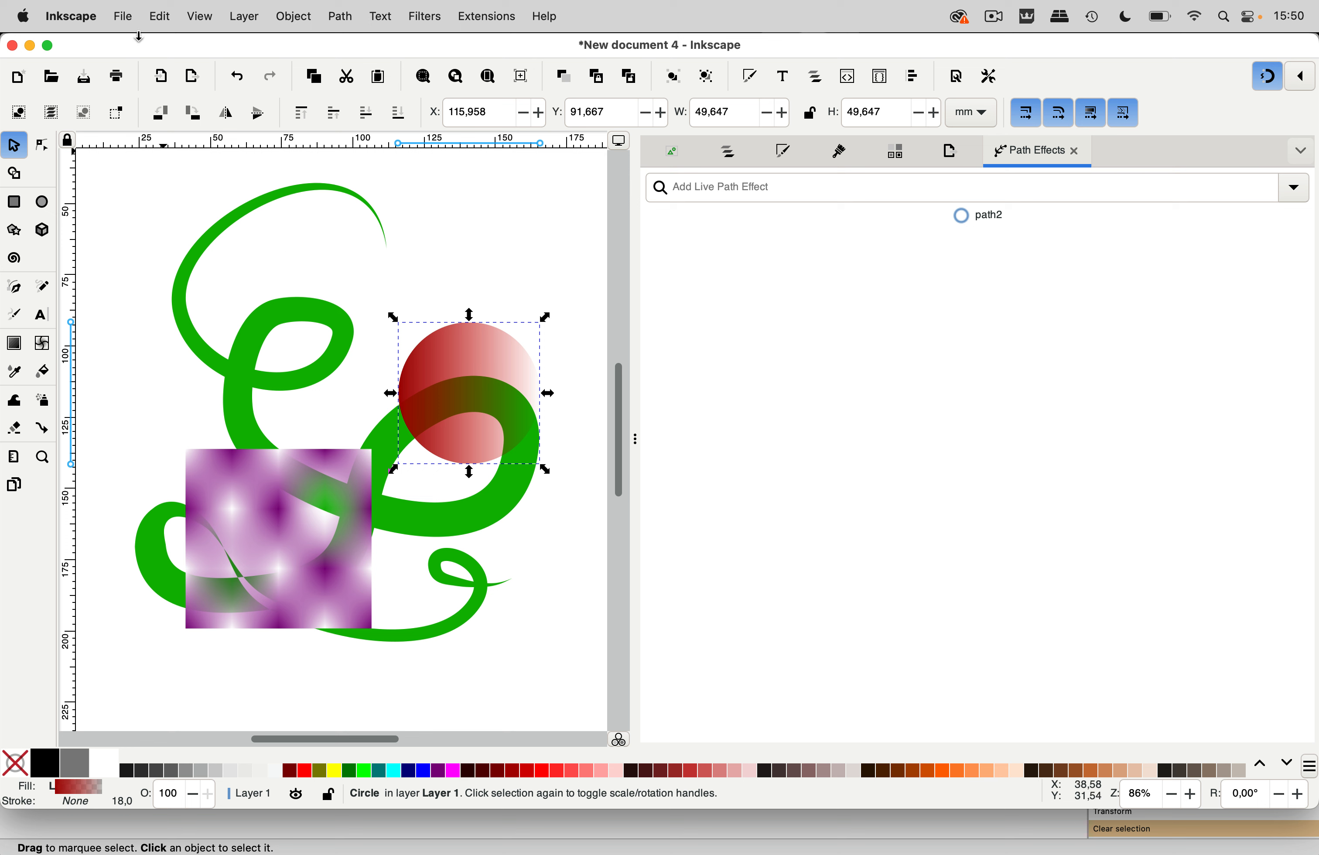
- Export the whole document in Portable Document Format as transparent.pdf in the File Extensions folder
click(127, 18)
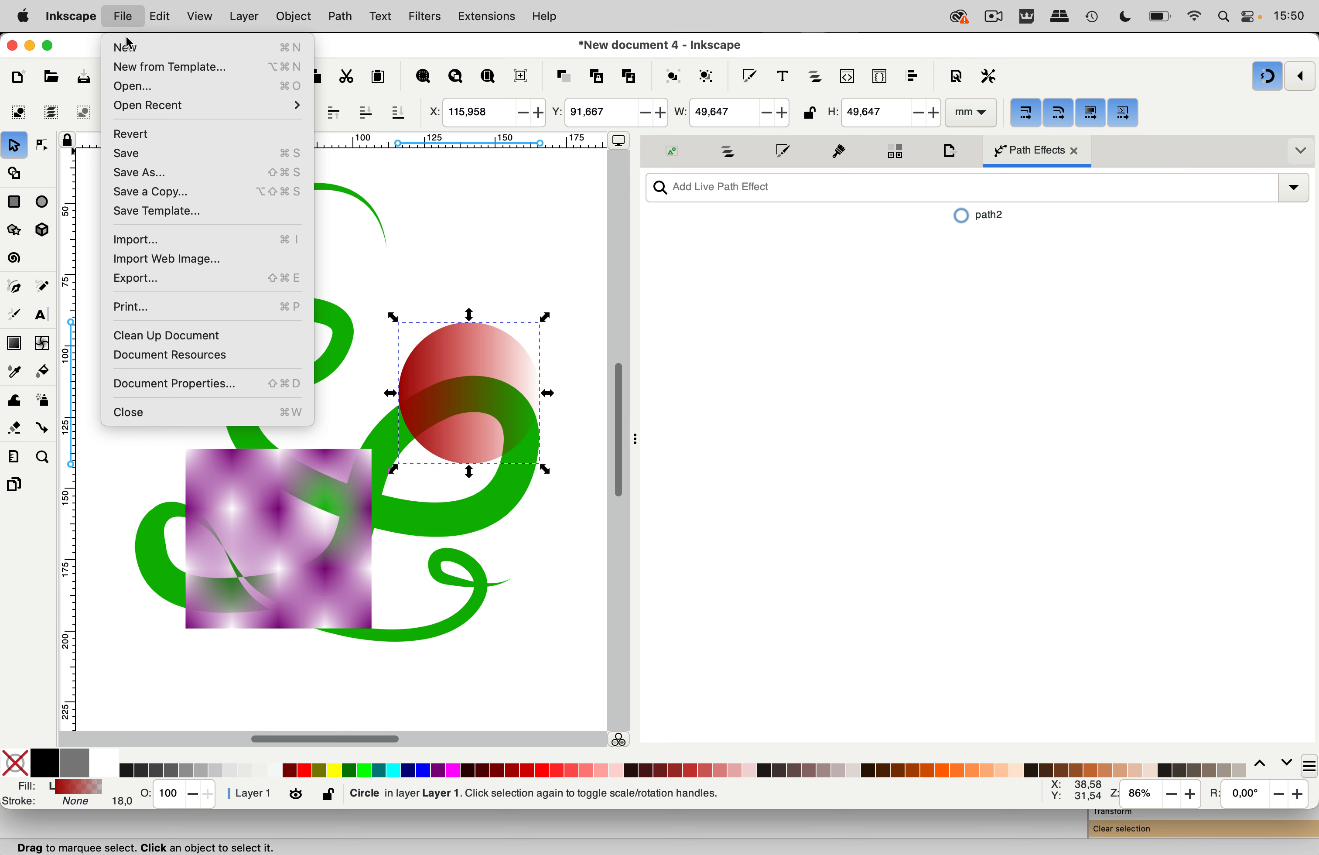
click(133, 279)
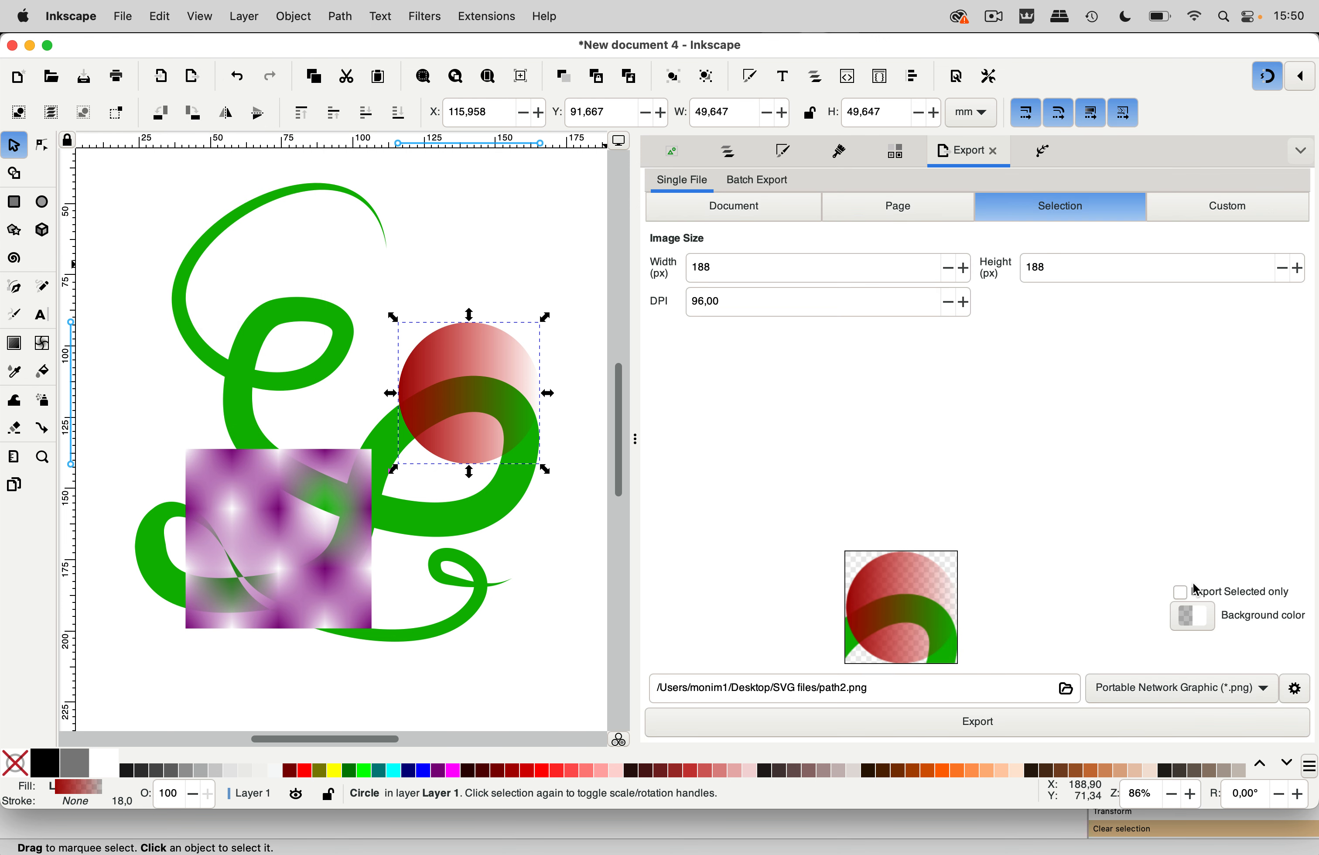
click(1172, 684)
click(1225, 742)
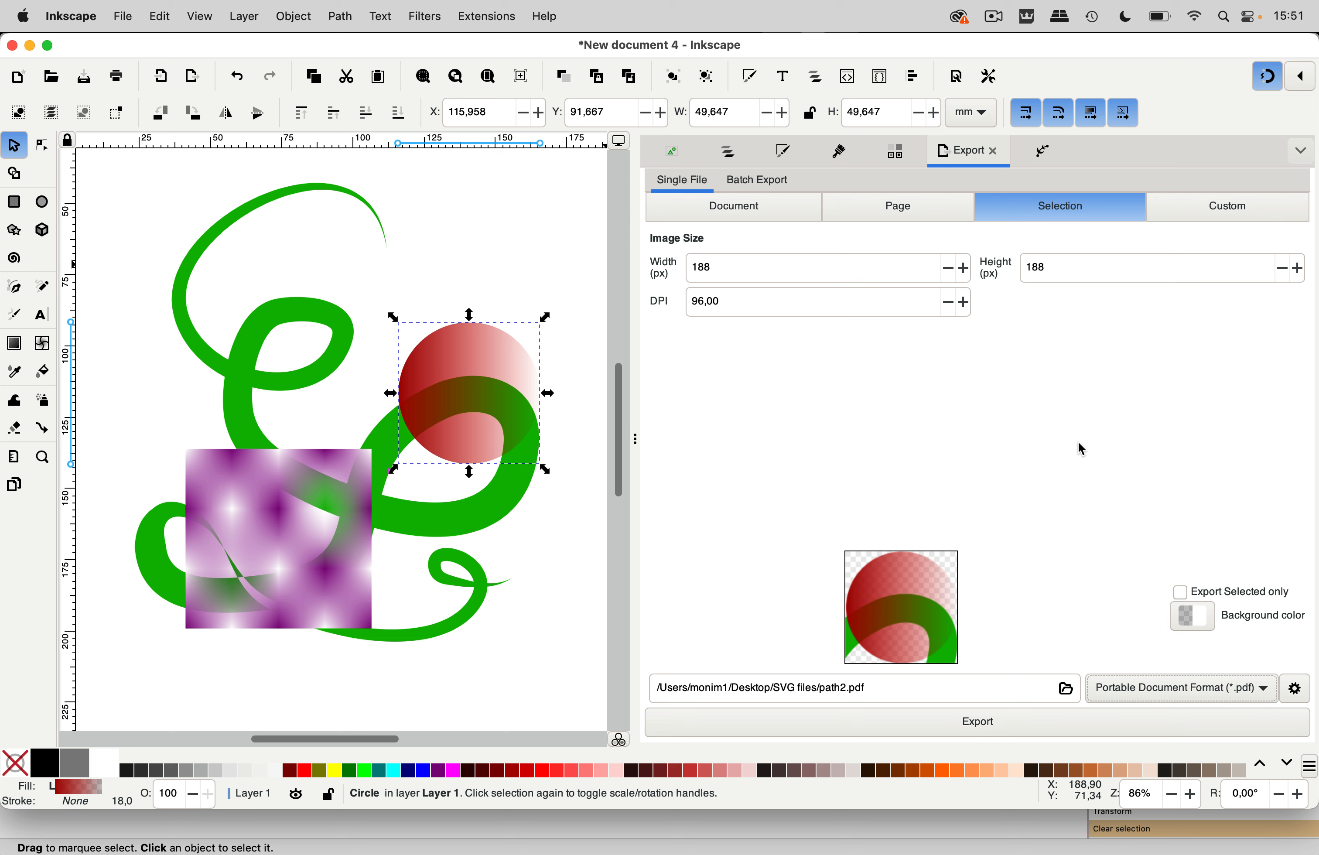
click(749, 212)
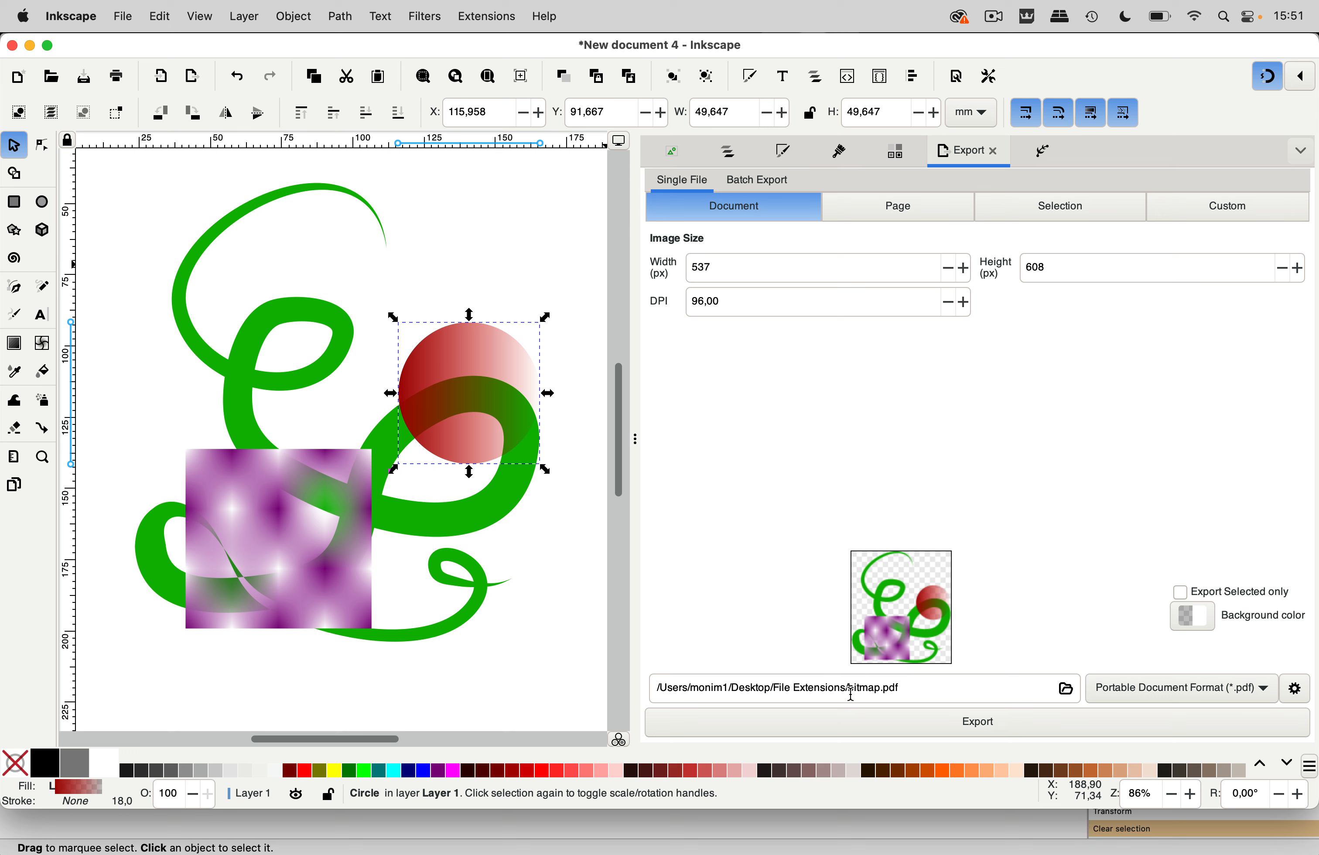
drag(849, 689, 877, 688)
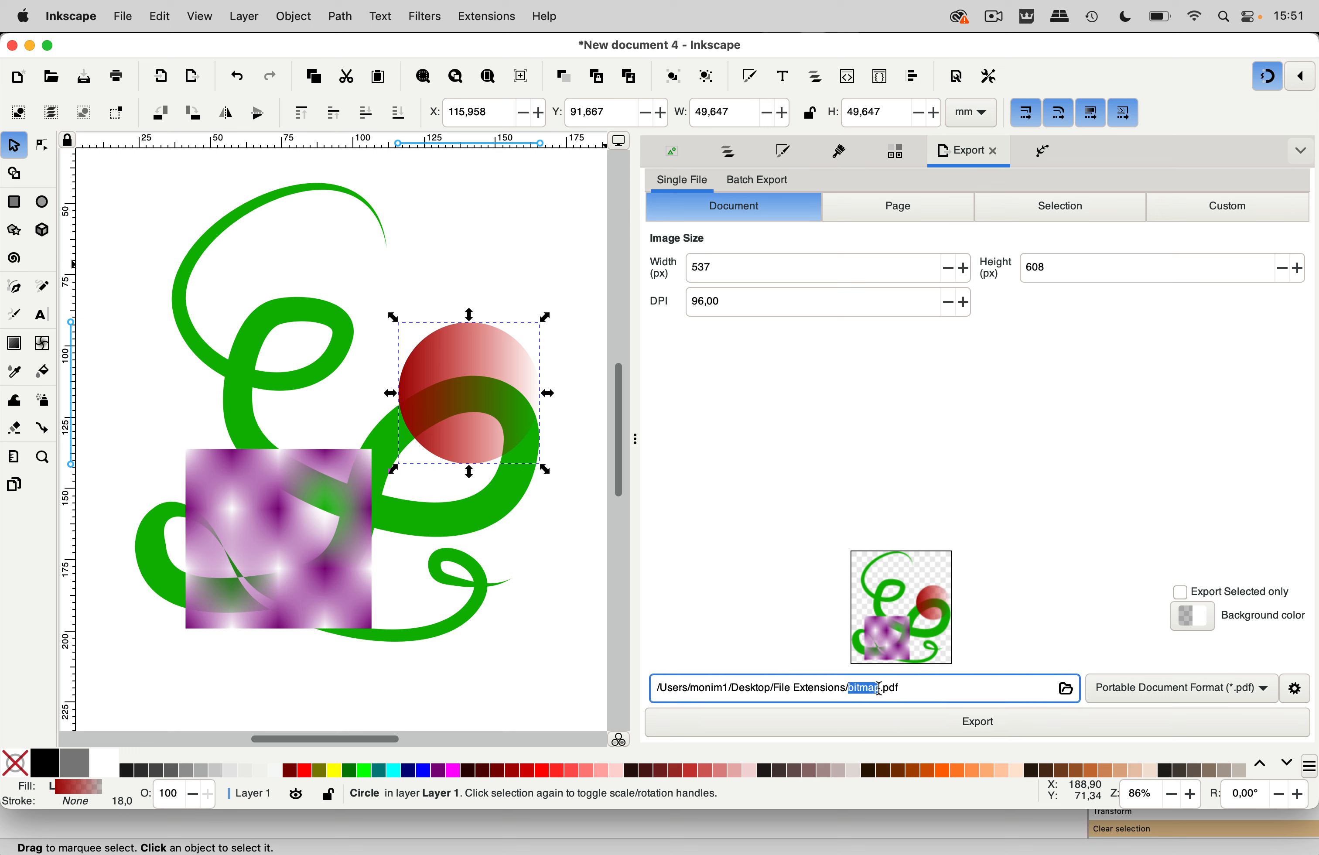
text(transparent)
click(985, 723)
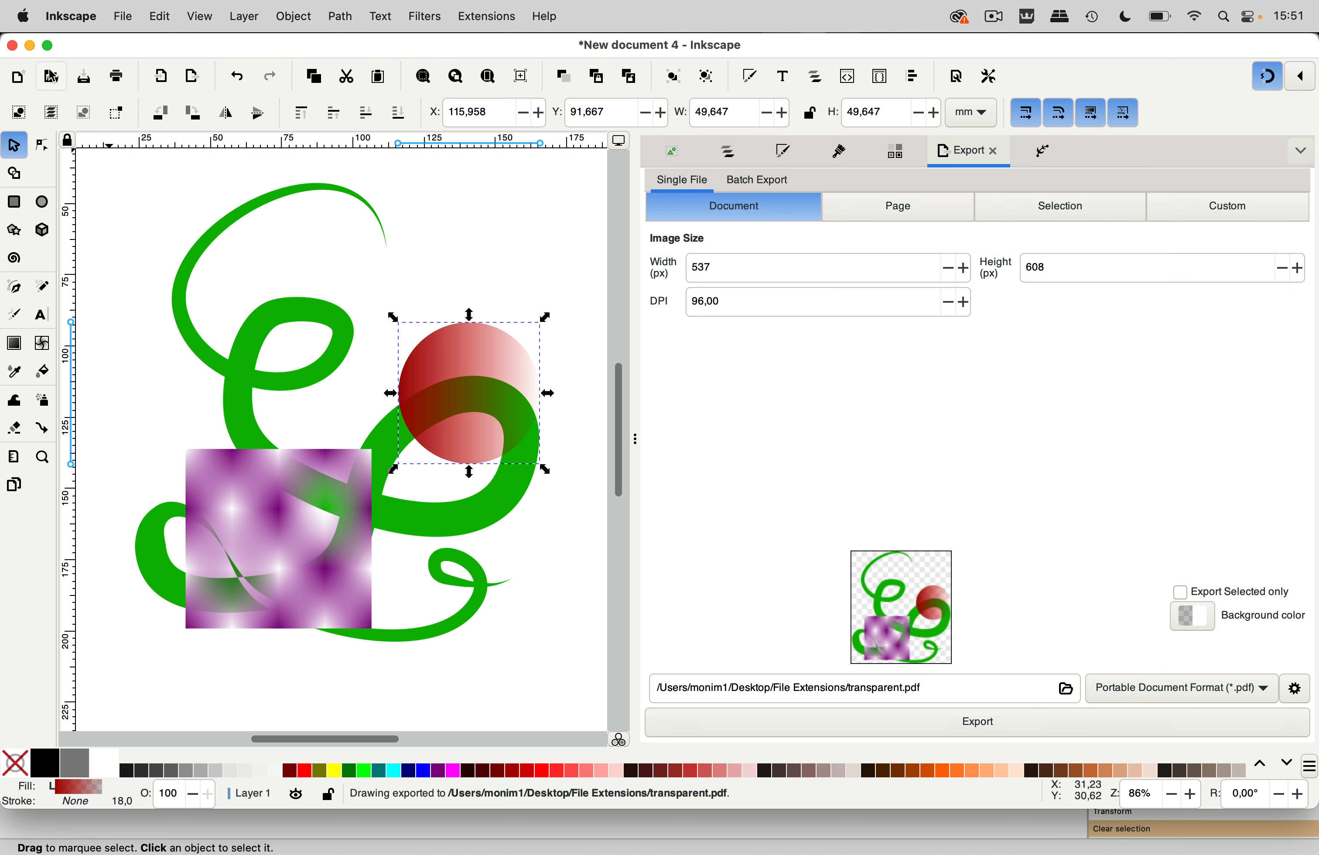
- Switch to Adobe Illustrator 2024 and open transparent.pdf, accepting the reinterpreted PDF objects
mouse_move(393, 843)
click(348, 832)
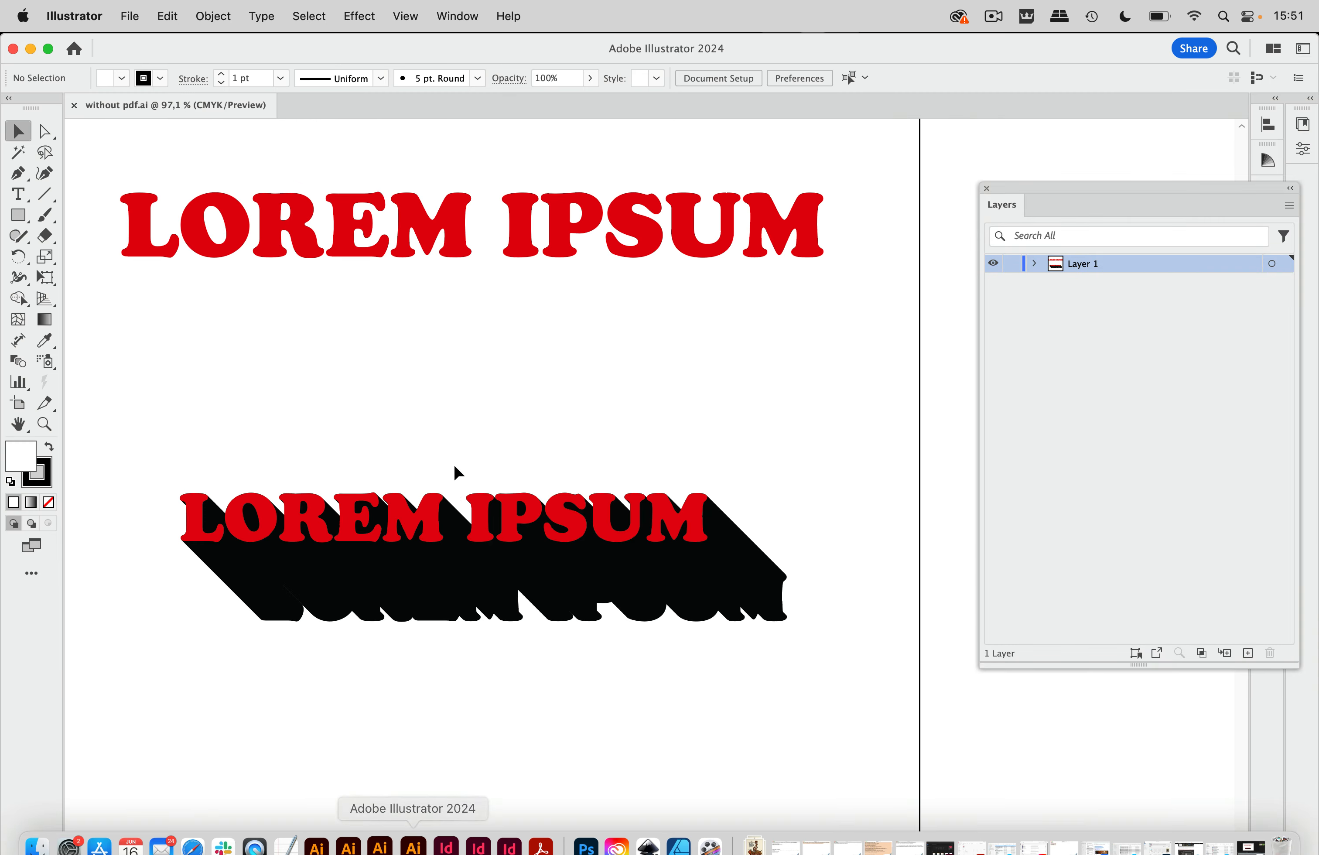
key(super+o)
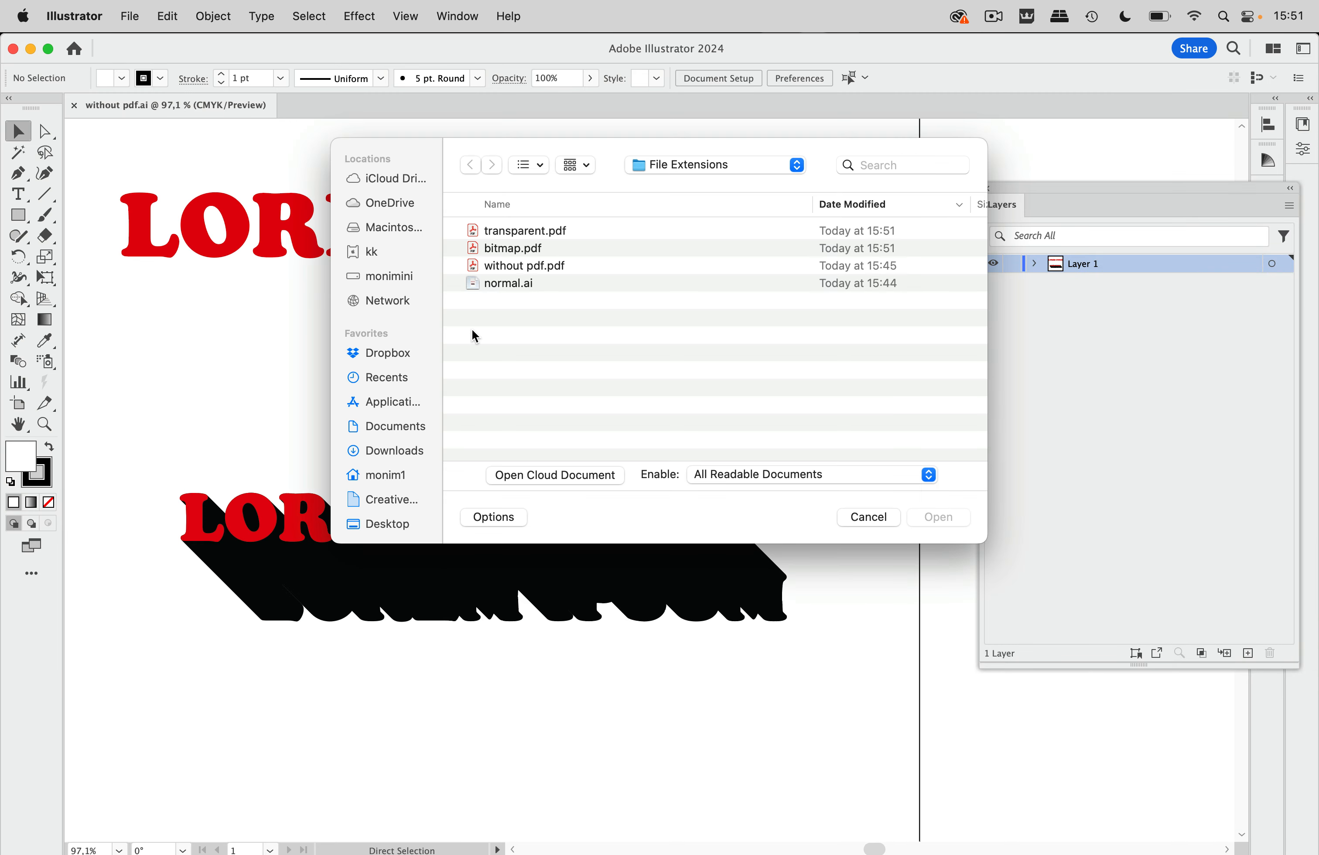
click(553, 232)
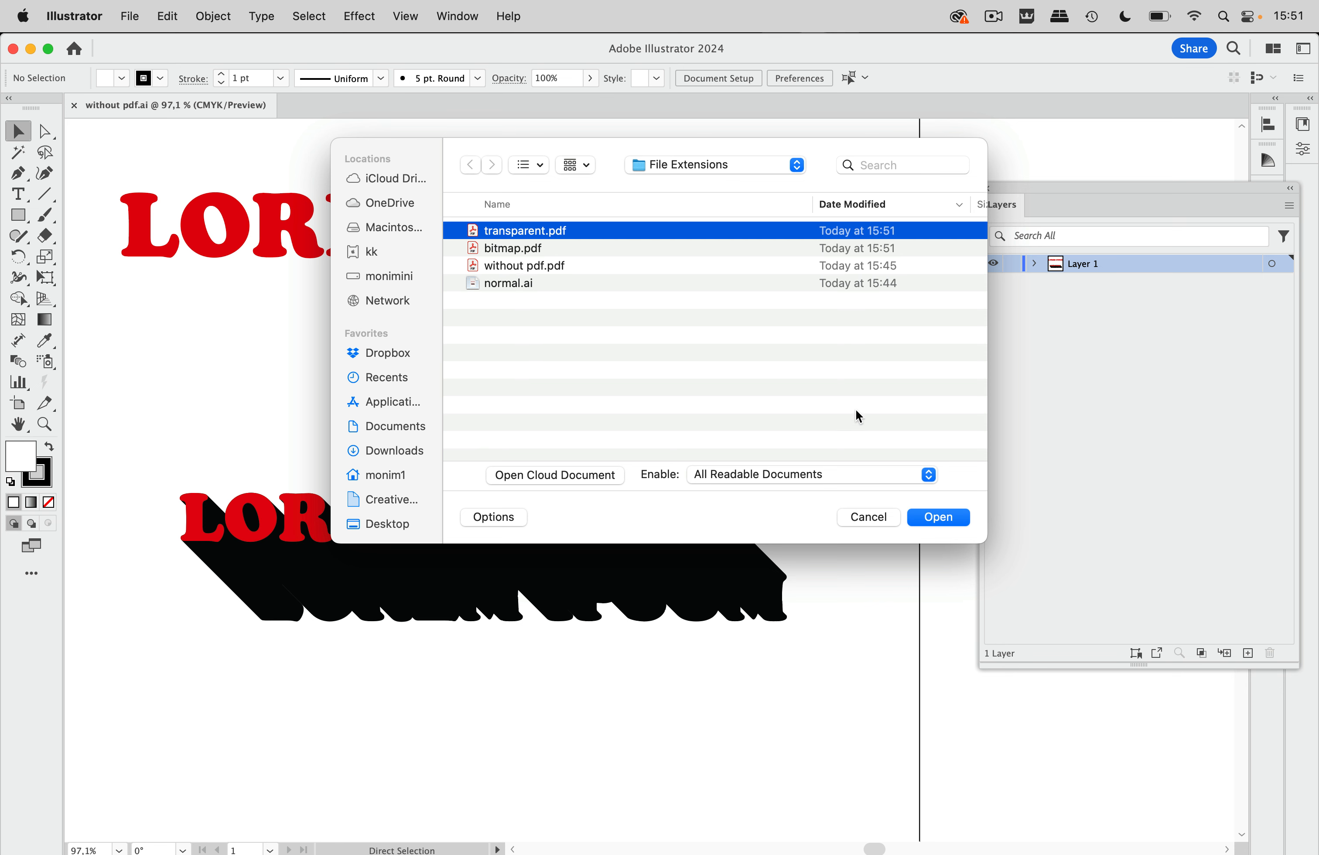
click(937, 514)
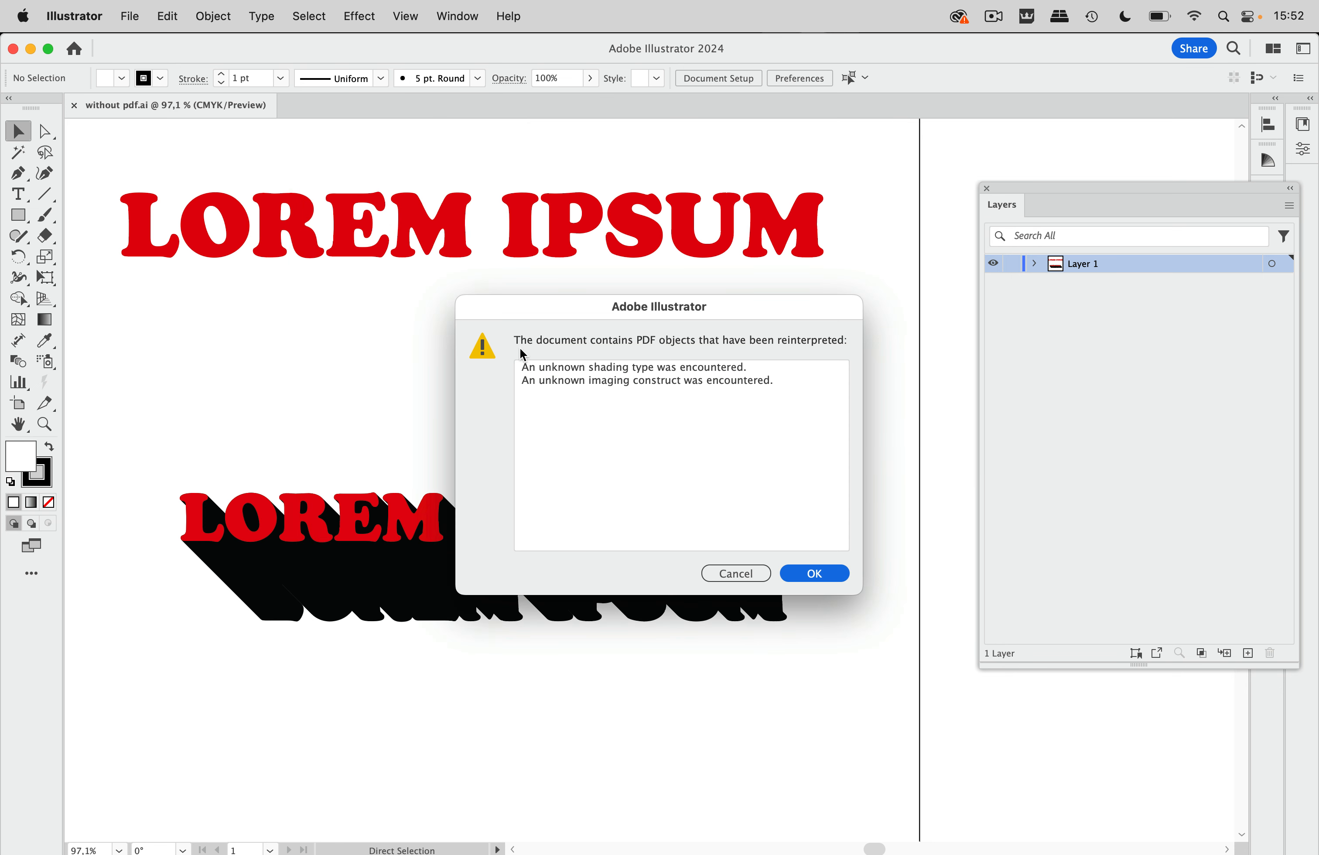
click(831, 574)
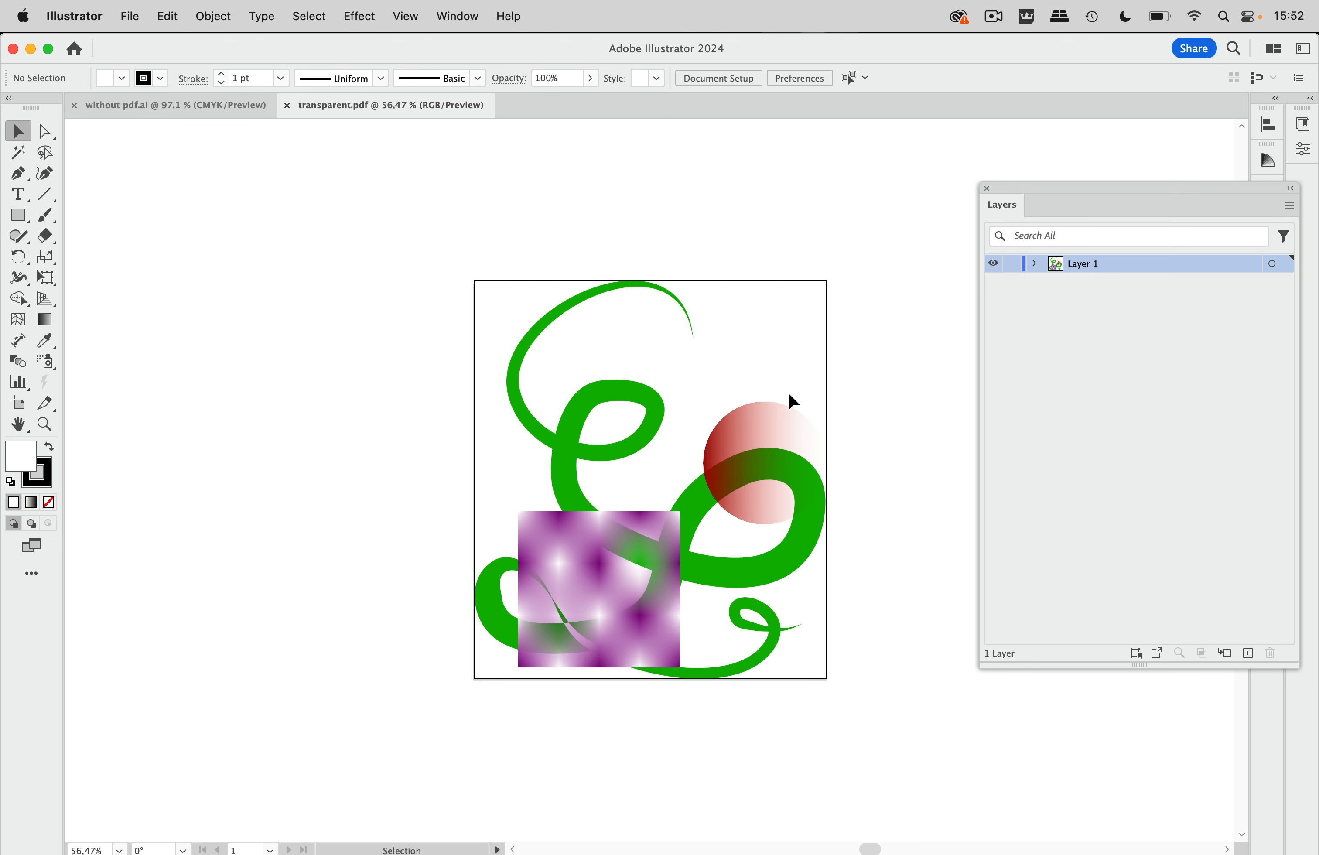
- Select the imported artwork group to examine its paths, deselect it, and close transparent.pdf
click(759, 441)
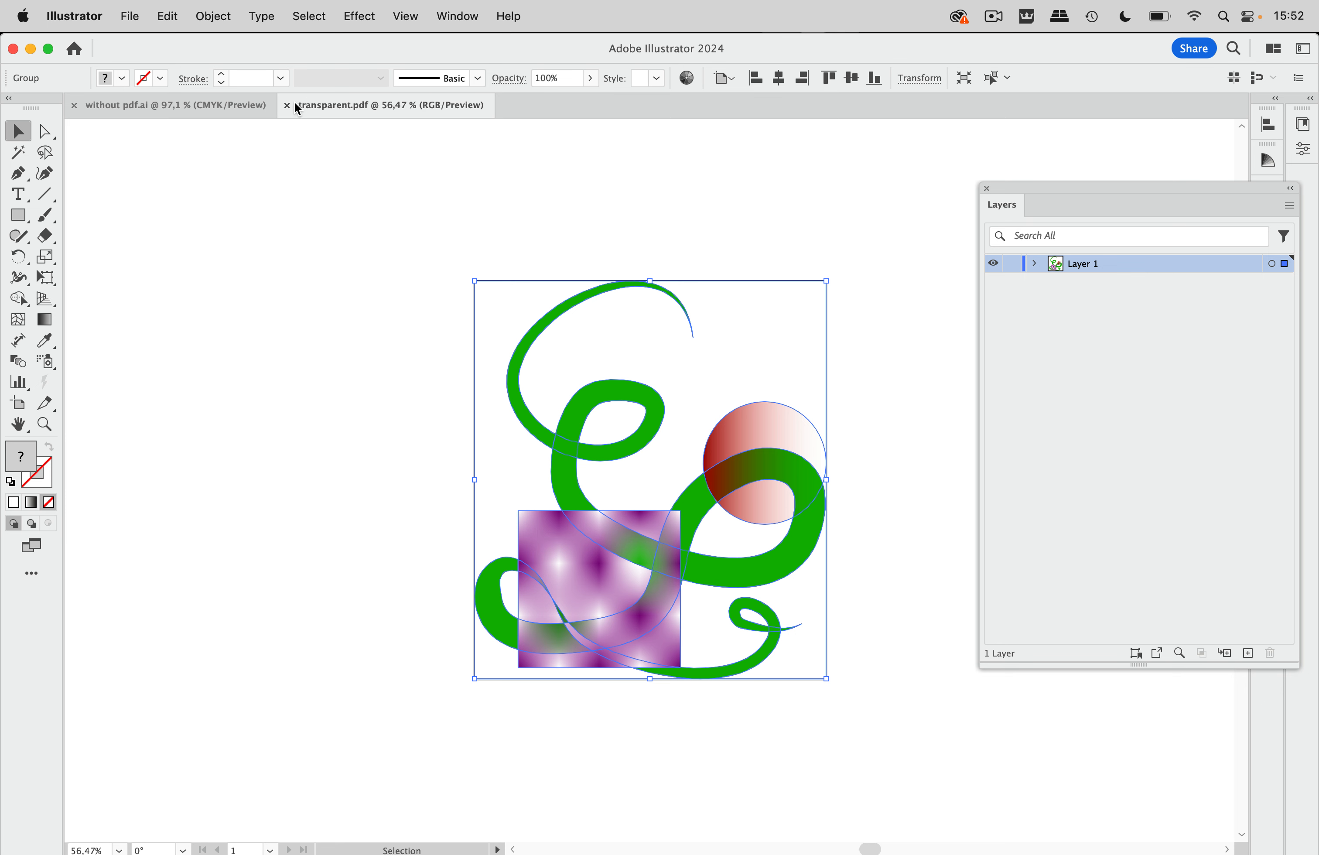
click(863, 368)
click(45, 130)
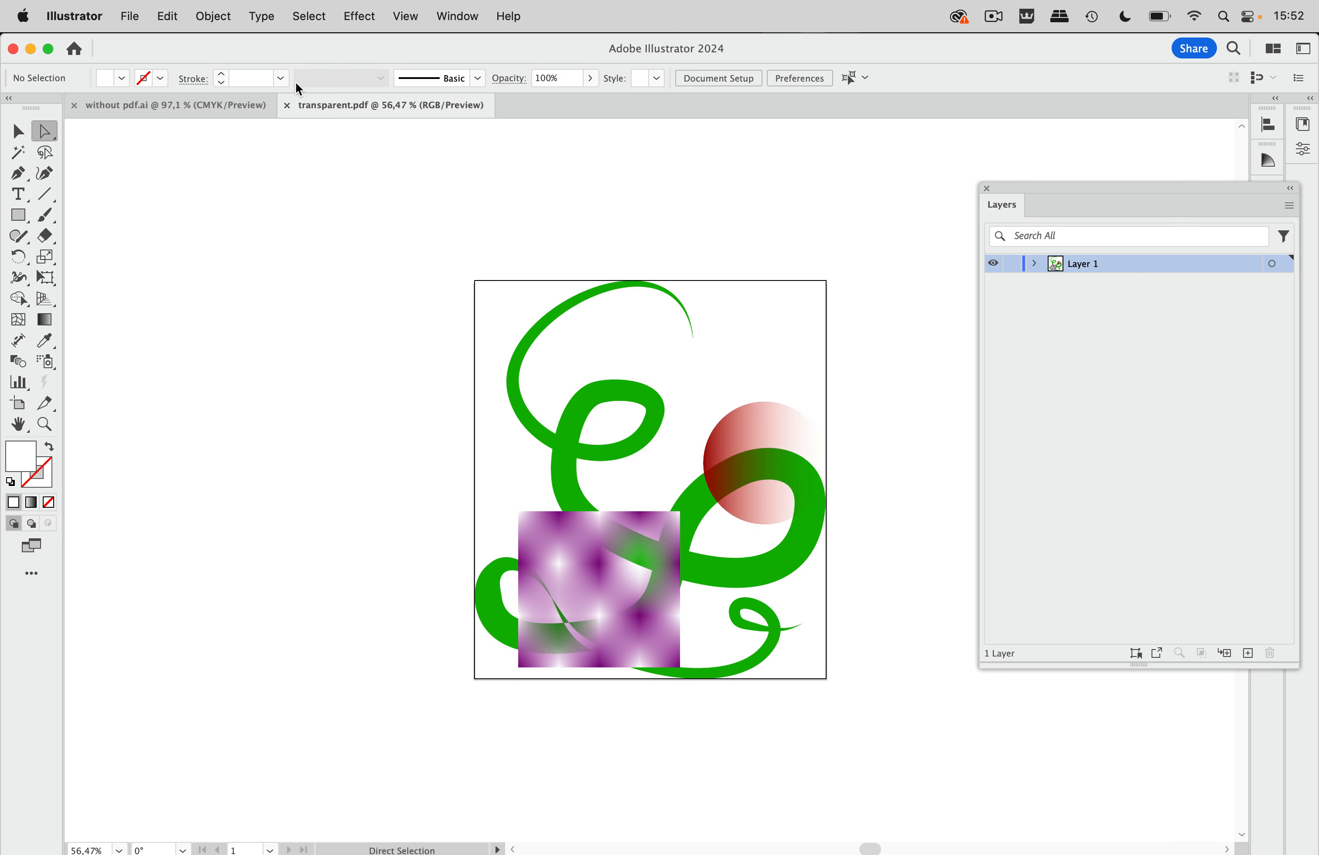
click(287, 106)
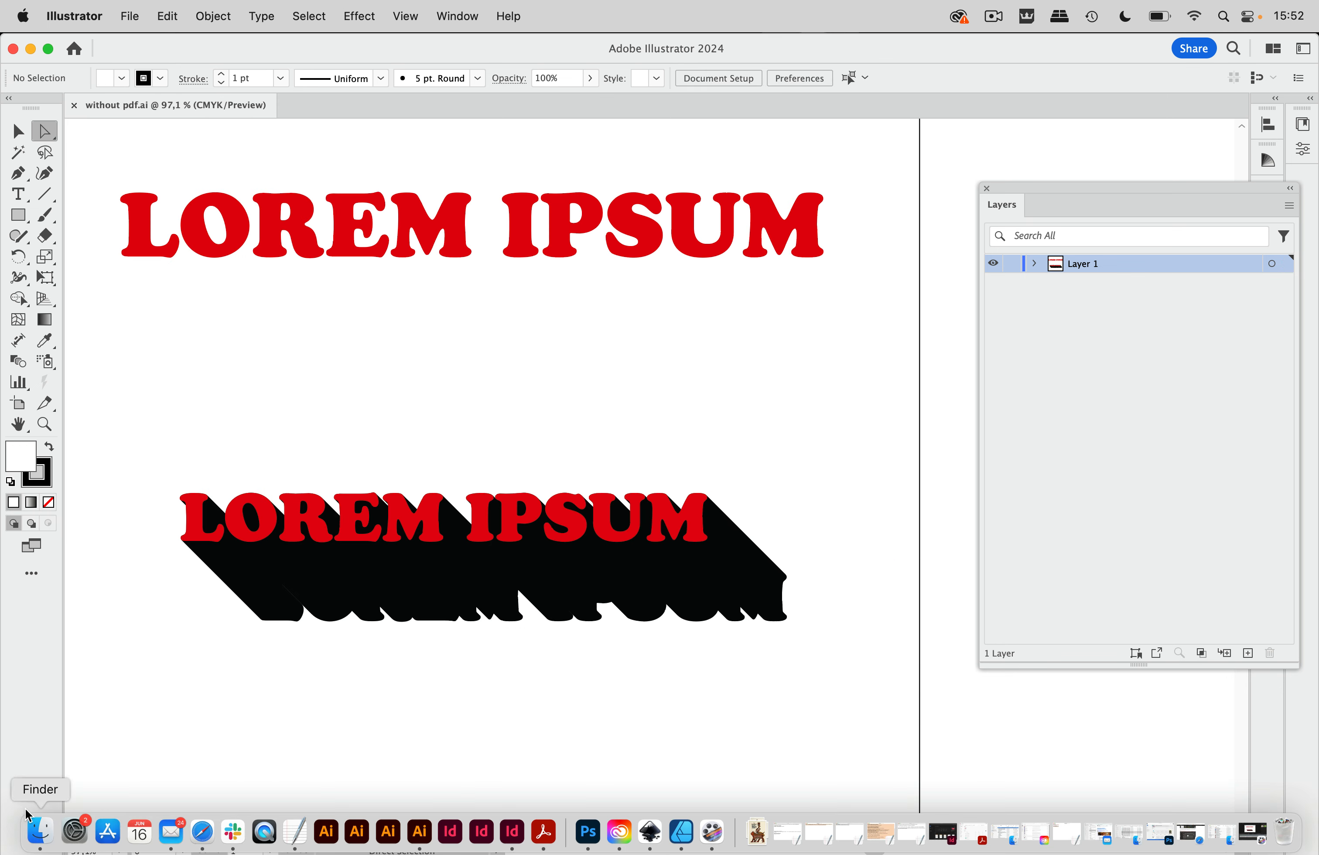
- Switch to Finder and rename transparent.pdf as transparent.ai, accepting the .ai extension
click(41, 833)
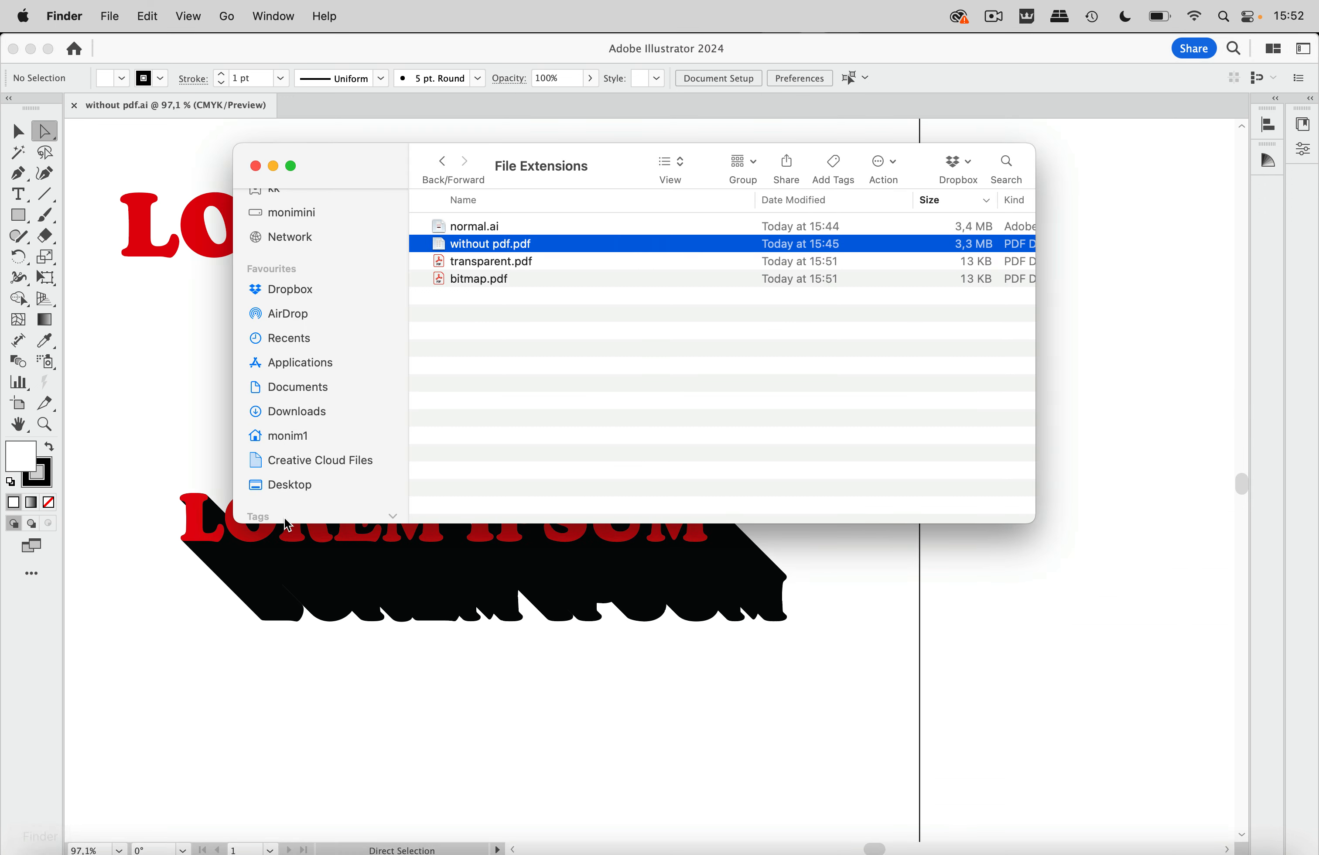
click(517, 262)
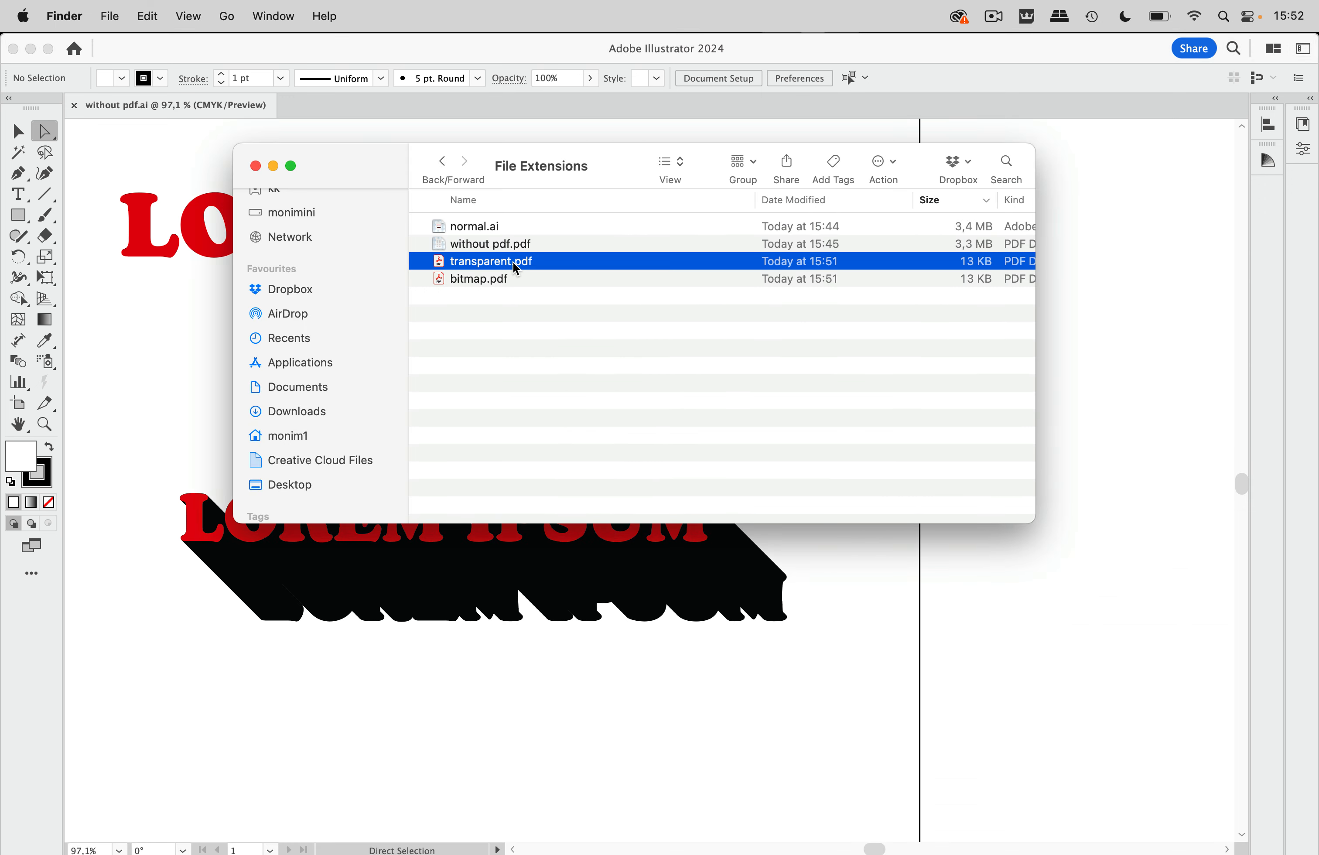
click(524, 261)
click(526, 260)
drag(516, 263, 540, 263)
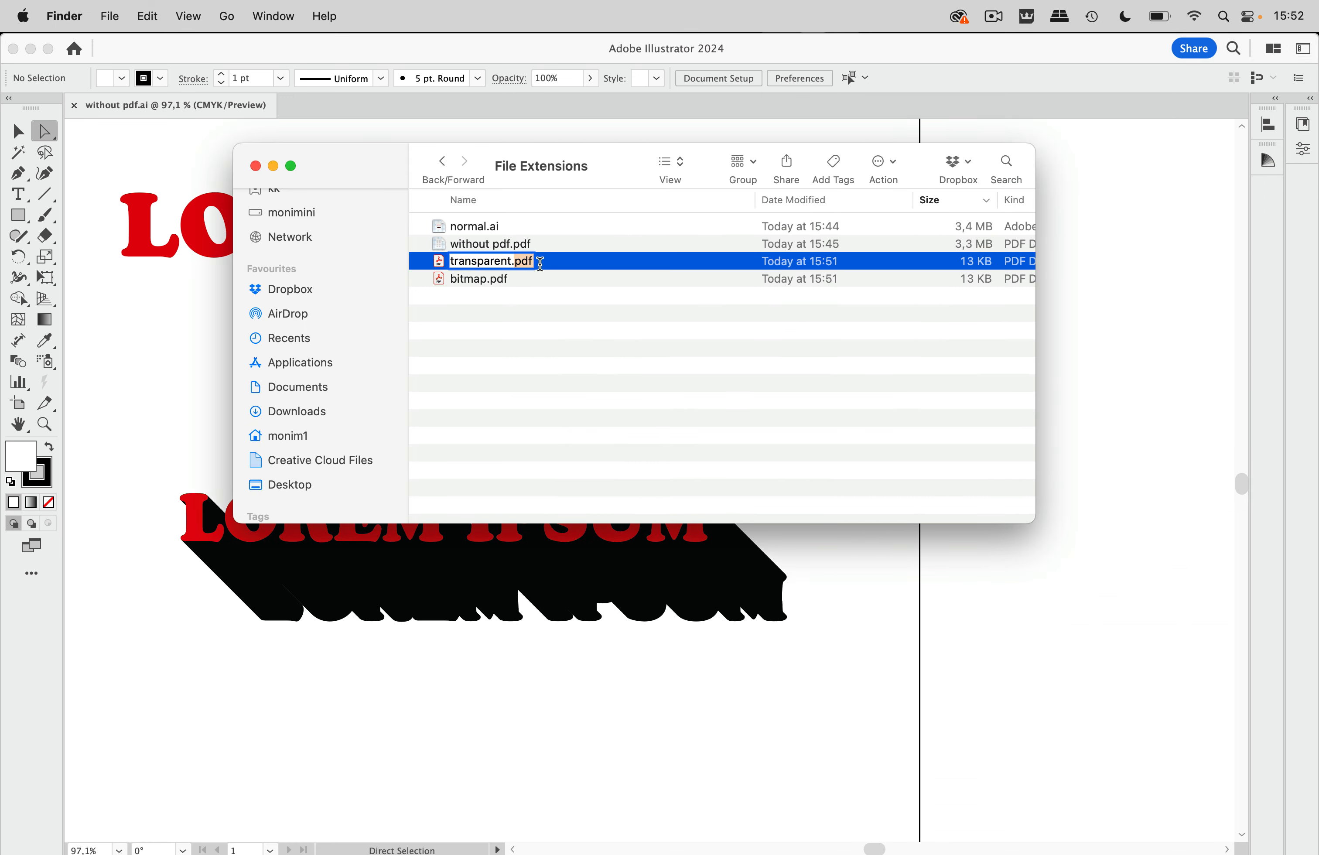
text(ai)
key(Return)
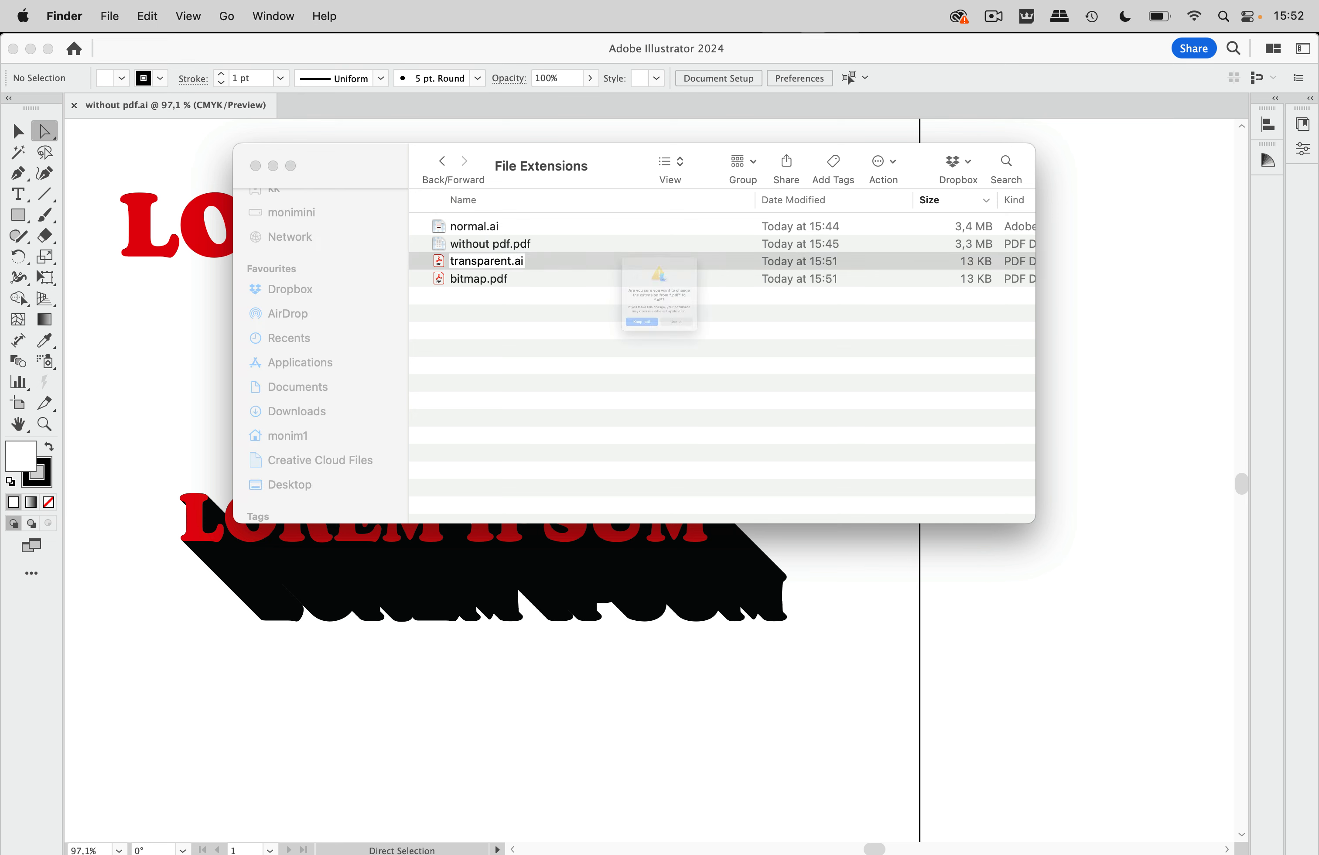
click(690, 377)
click(530, 333)
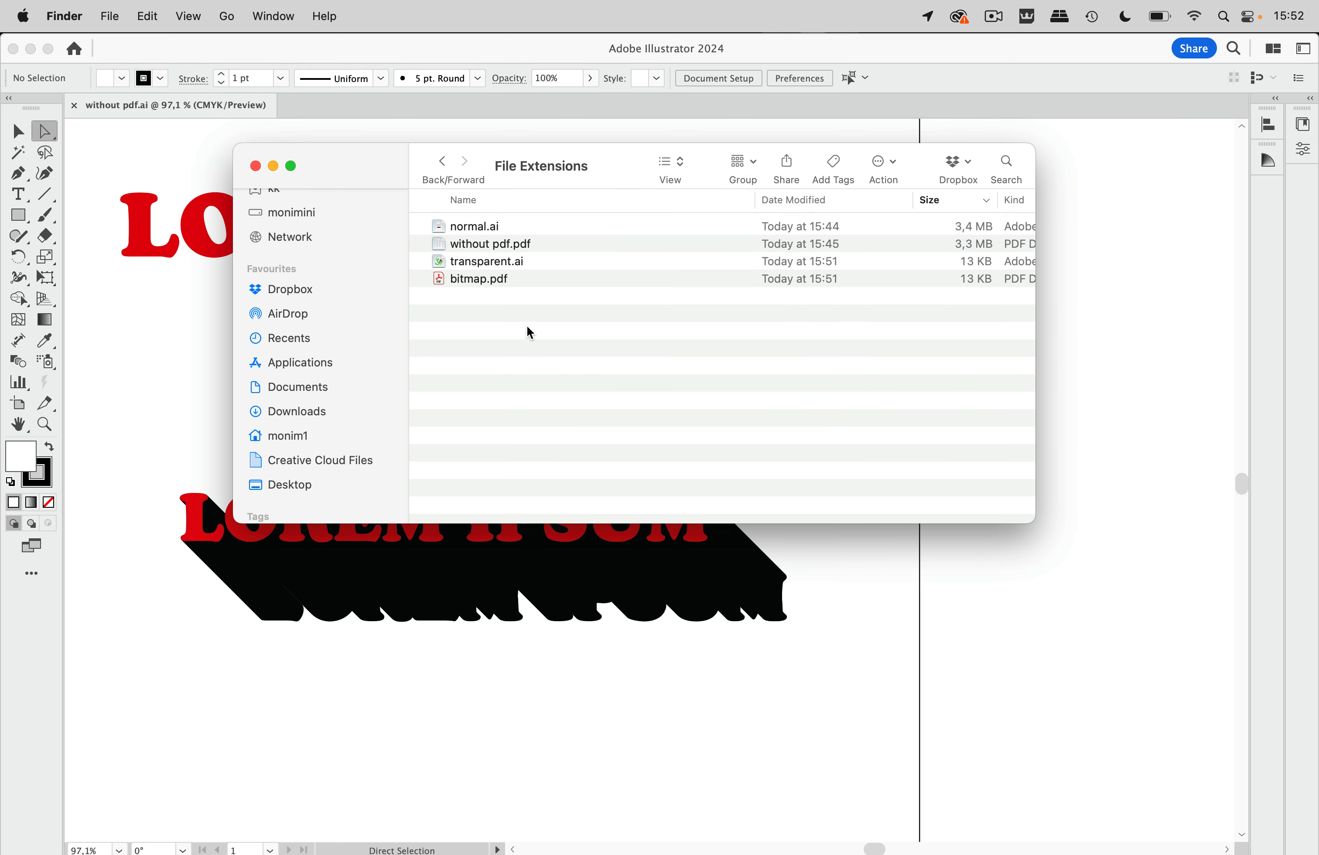
- Preview transparent.ai with Quick Look to check its thumbnail, and close the preview
click(449, 265)
key(space)
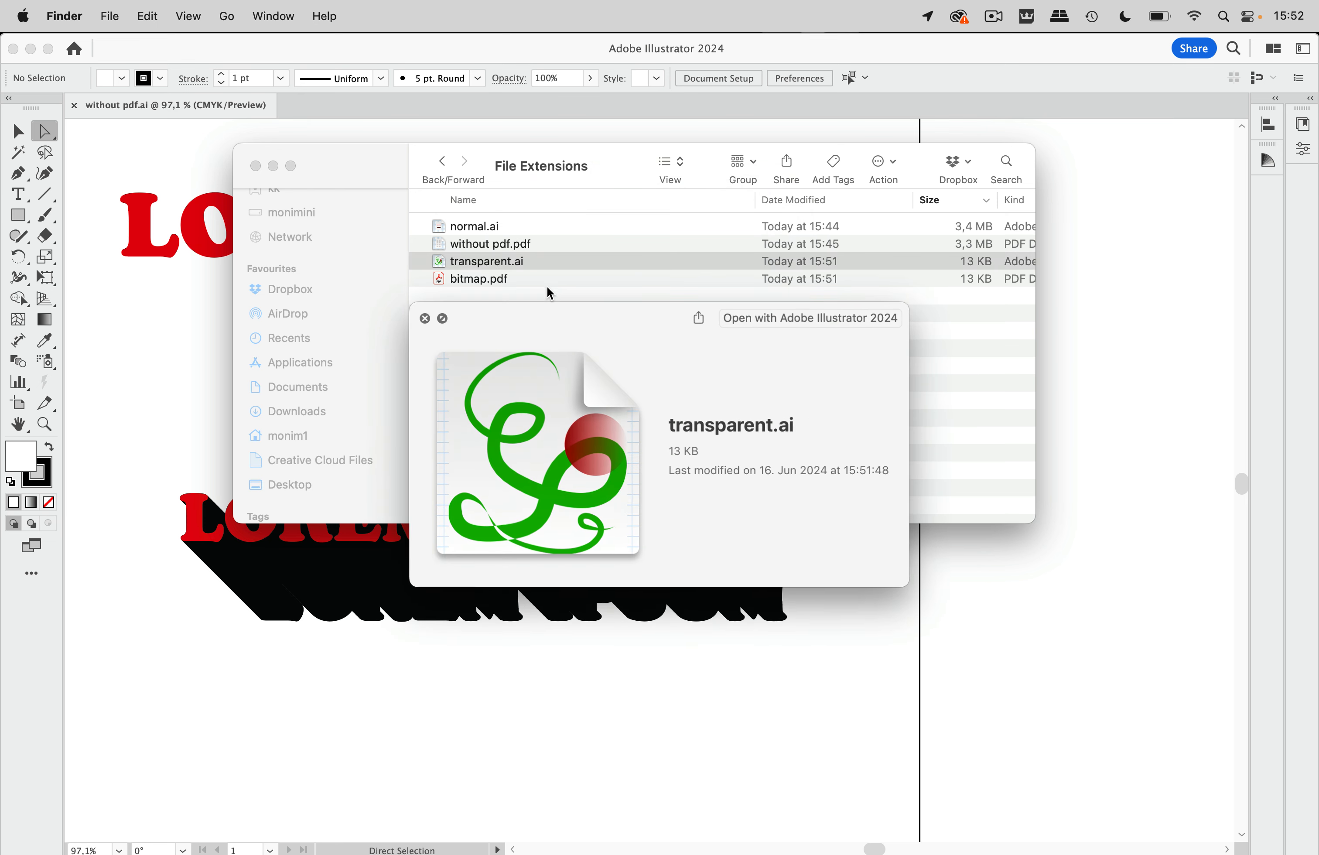
key(space)
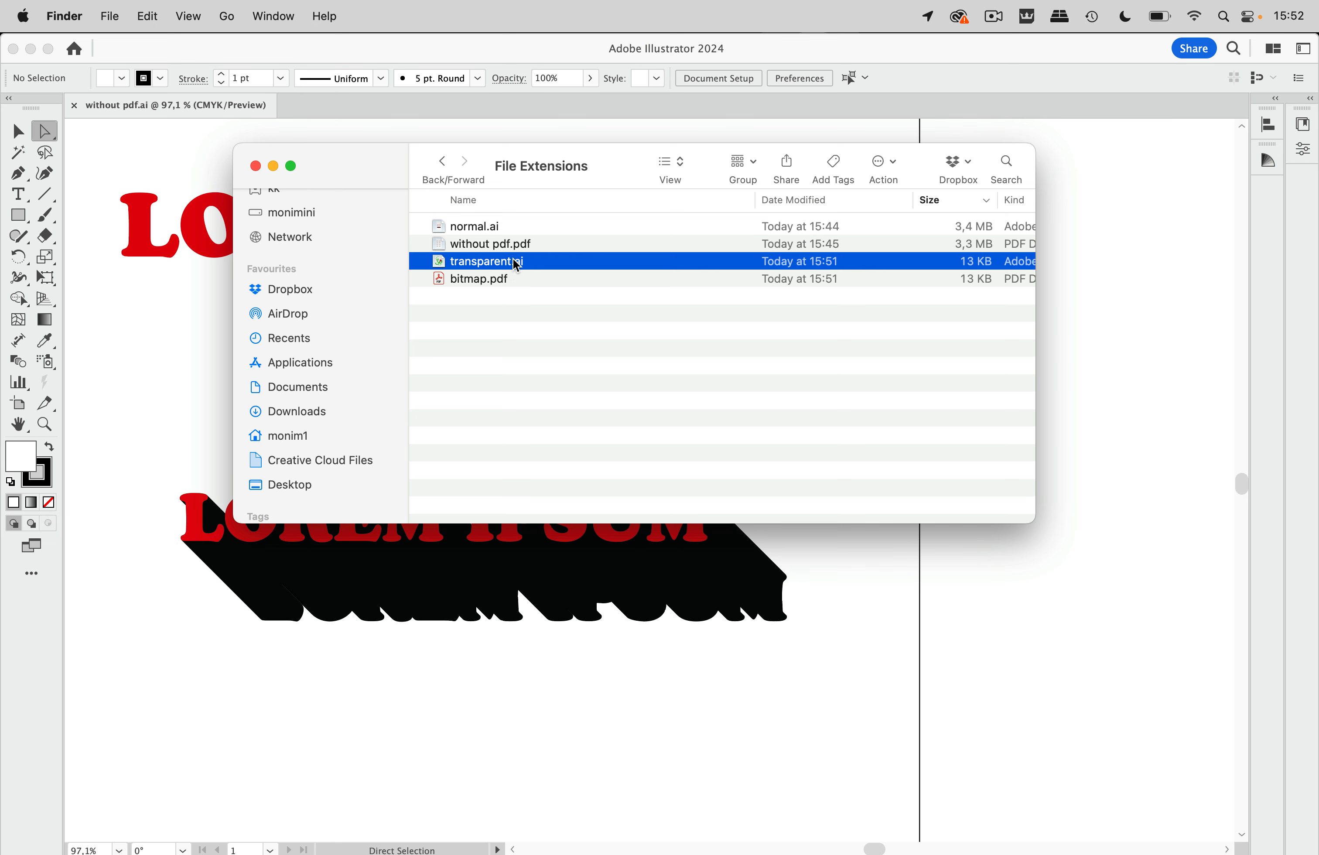
- Open transparent.ai from Finder in Adobe Illustrator 2024, accepting the reinterpreted PDF objects
double_click(440, 265)
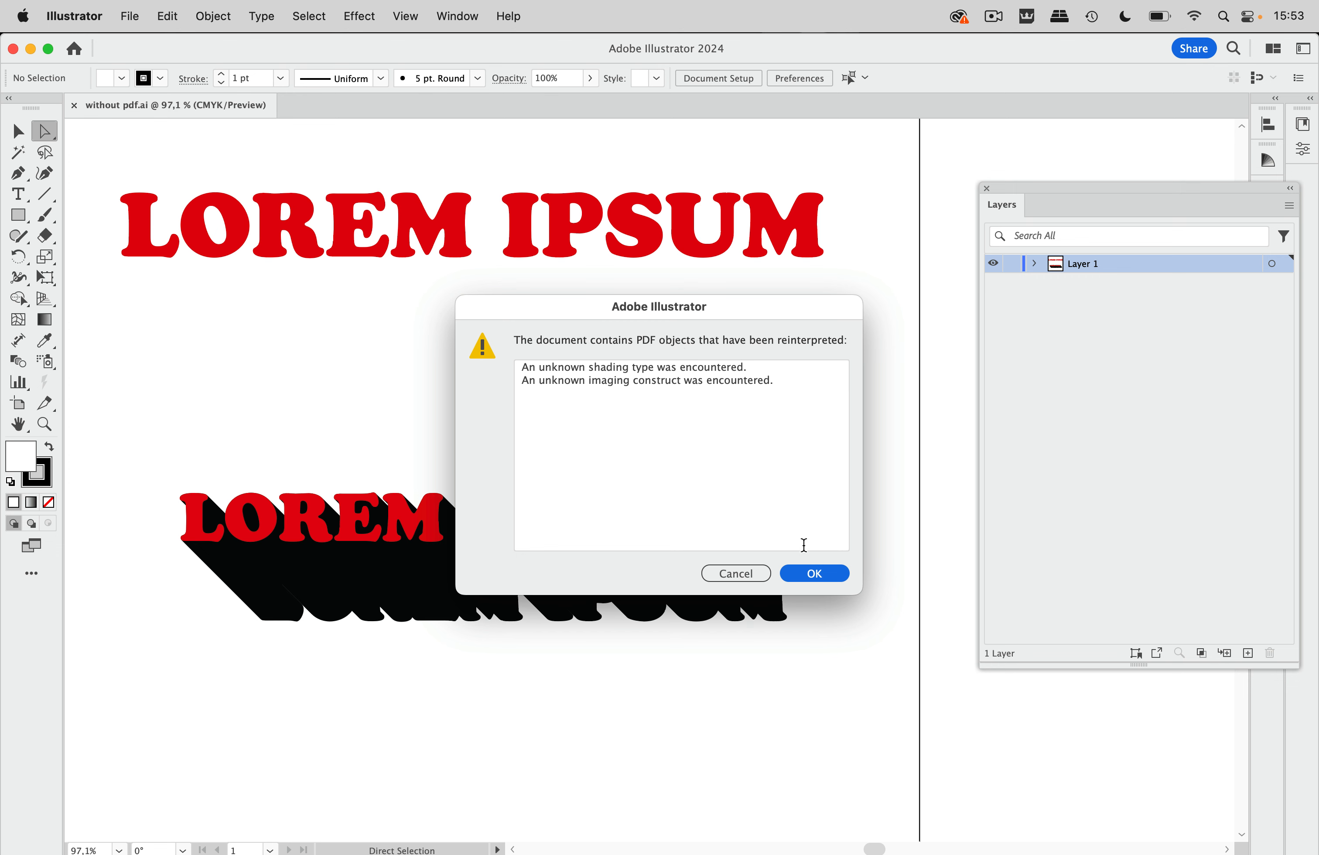
click(822, 576)
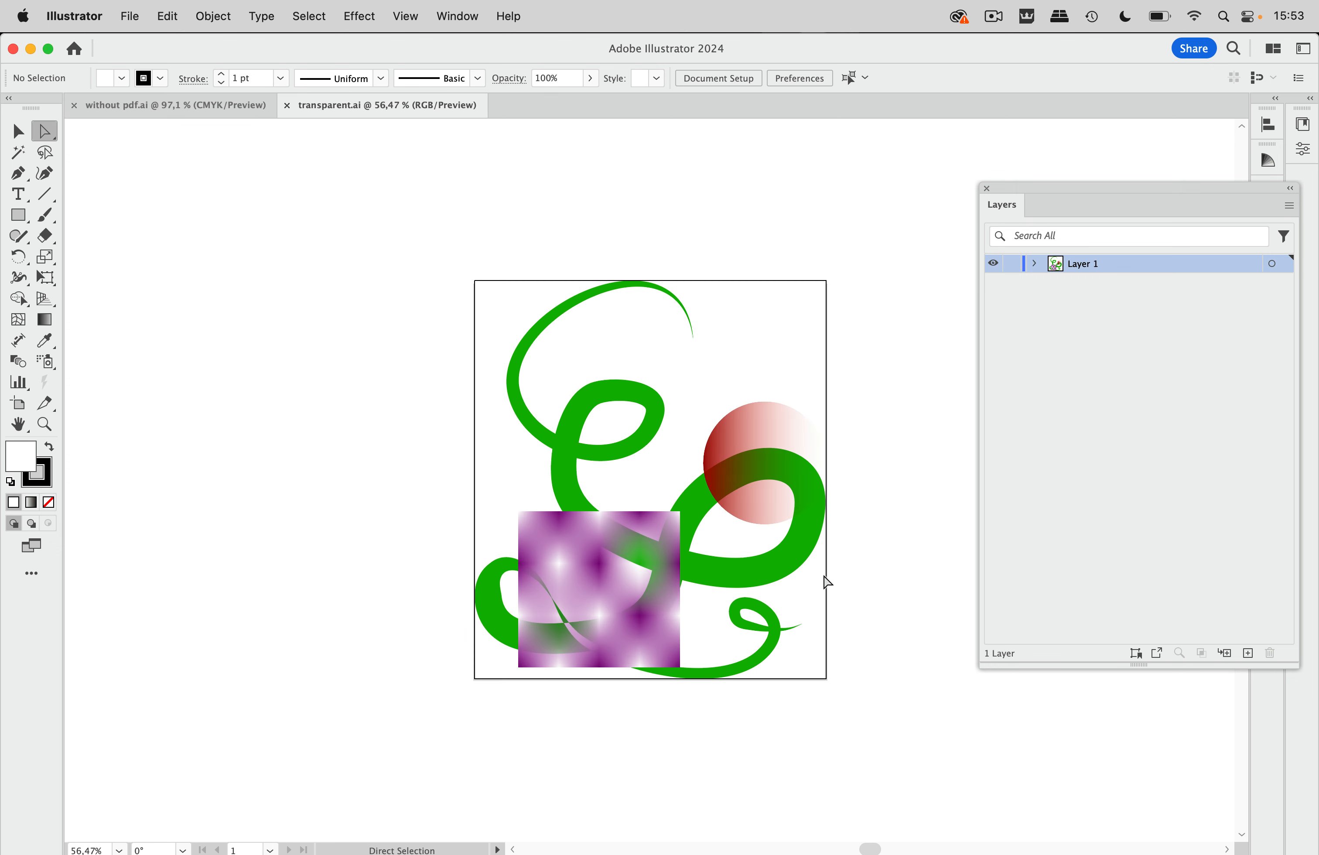
scroll(623, 452, down, 2)
scroll(623, 453, right, 2)
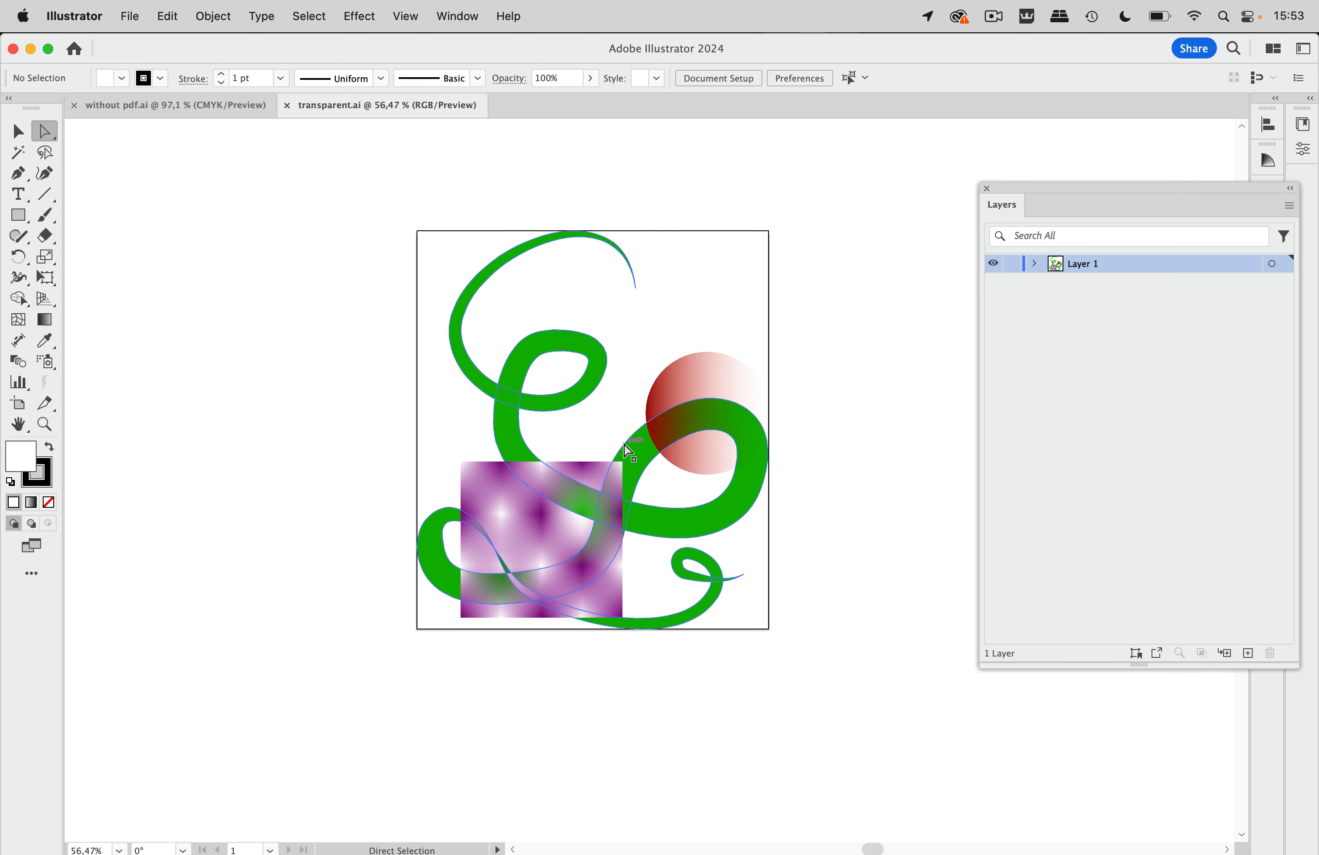
- Expand Layer 1 and its nested groups beside the artwork to examine their contents, and briefly select the green path to check its anchor points
drag(1042, 185, 872, 204)
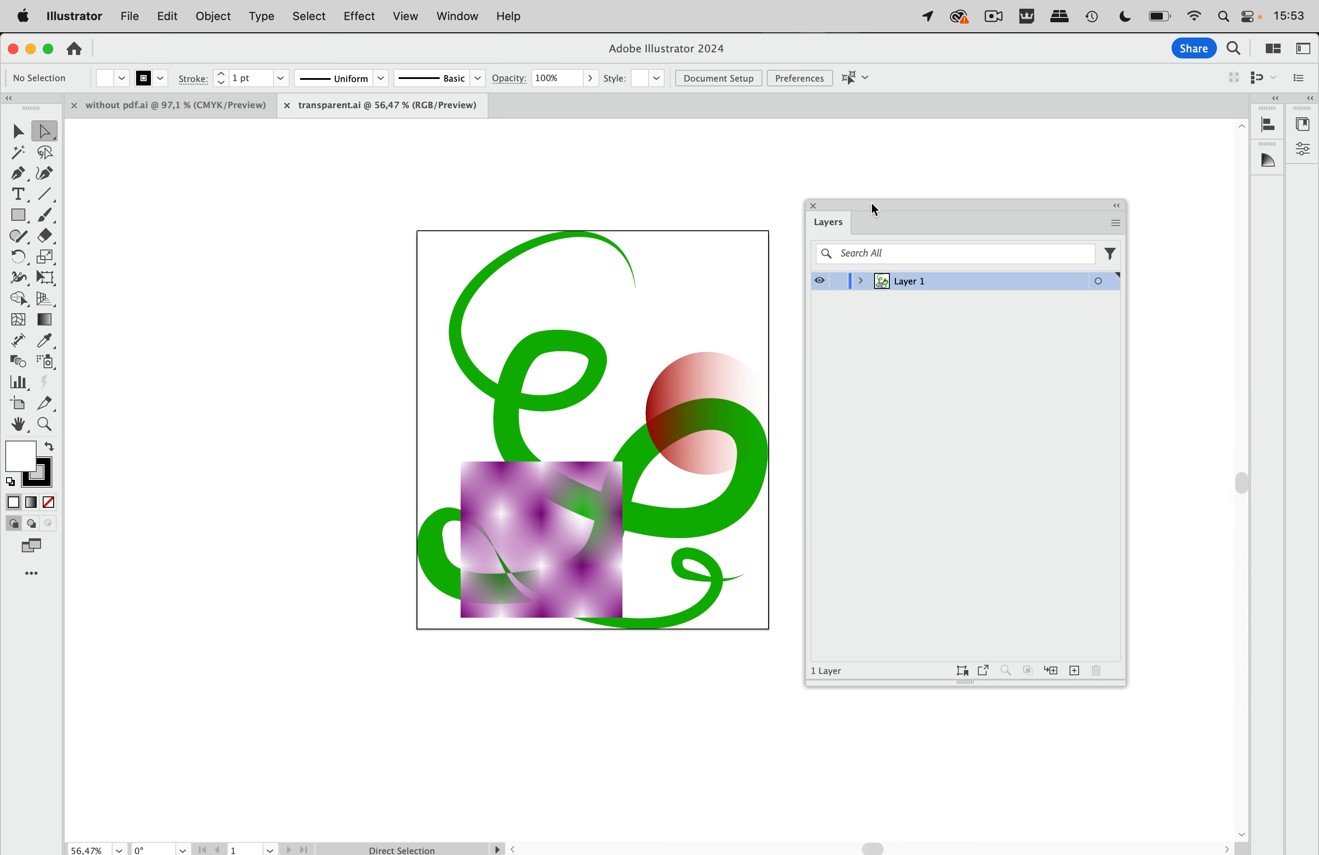
click(861, 280)
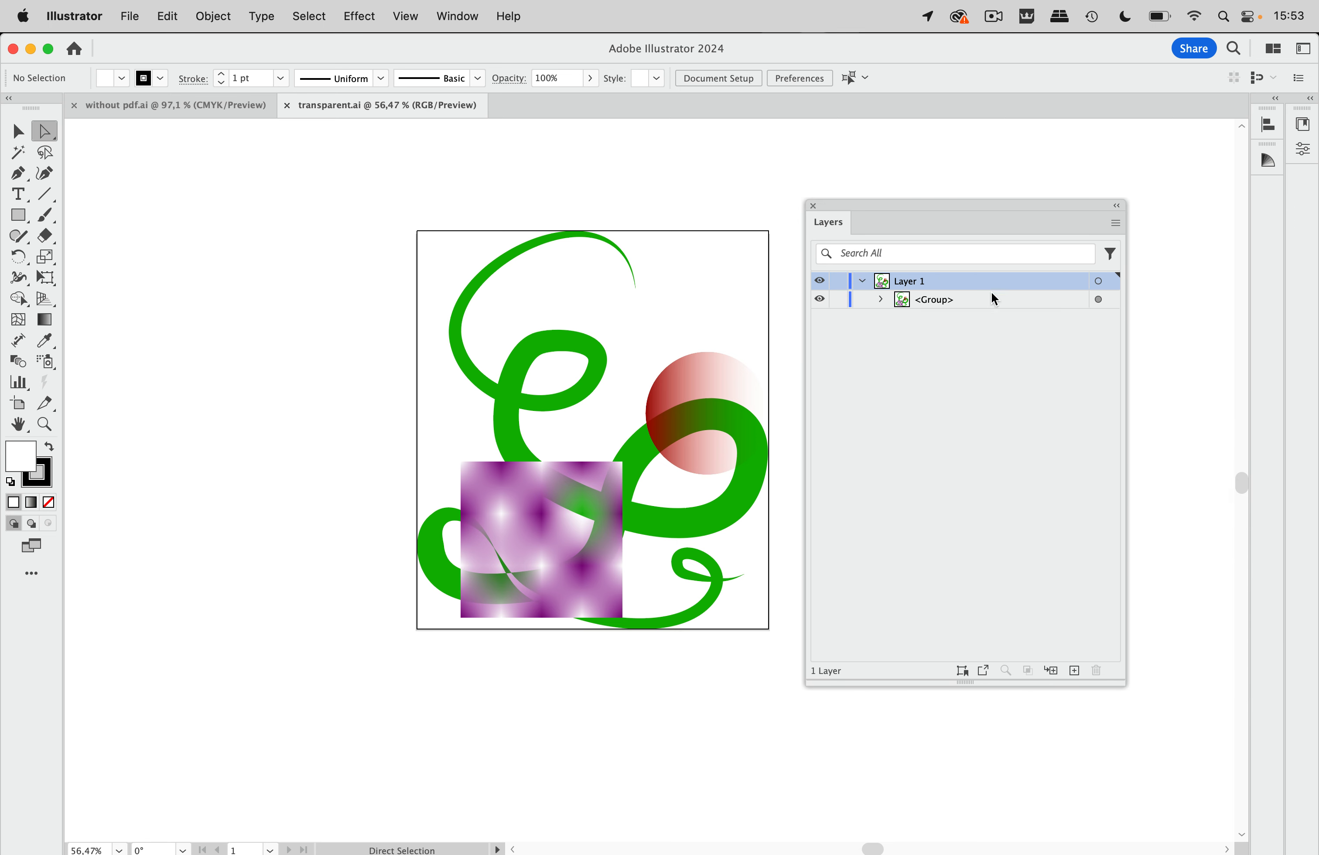
click(880, 300)
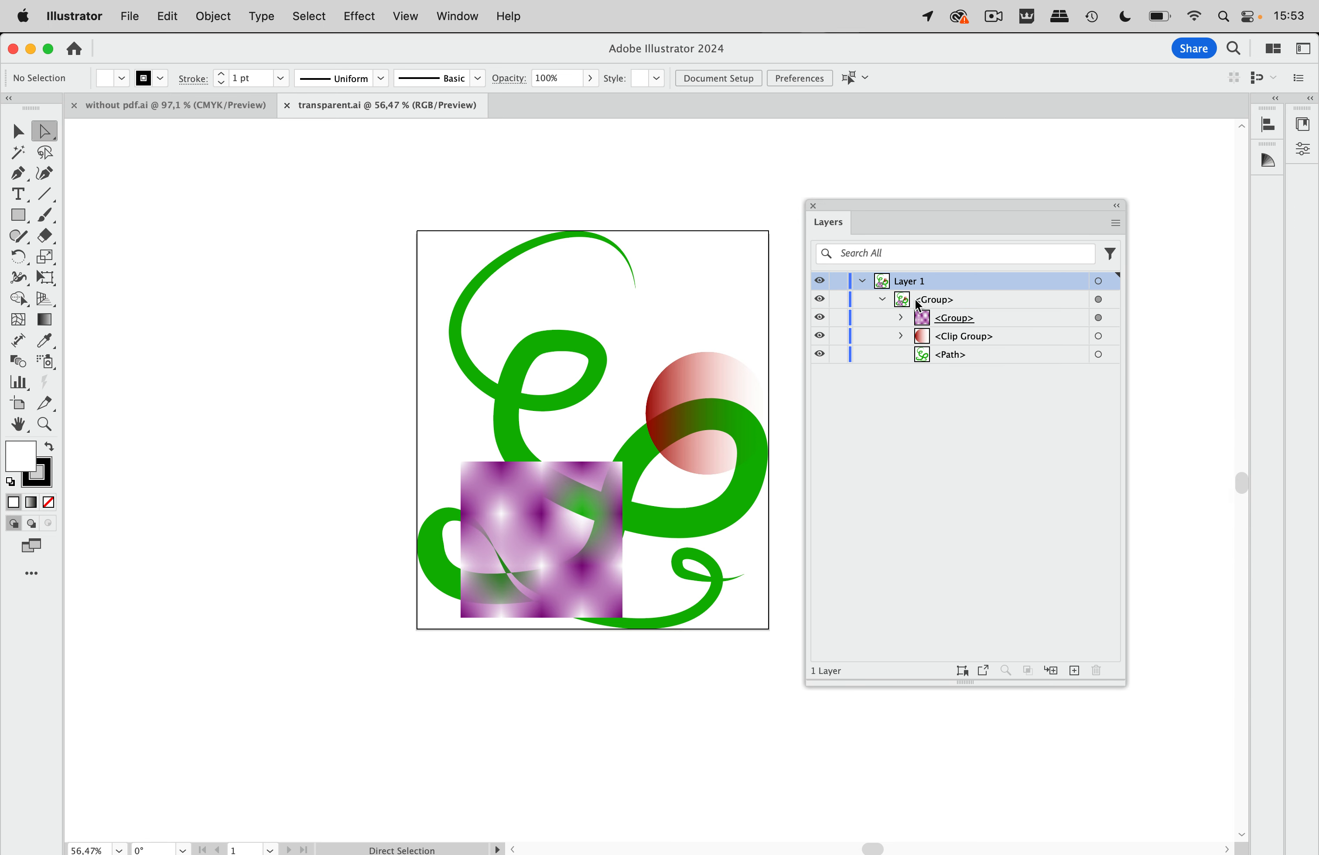
click(900, 317)
click(901, 354)
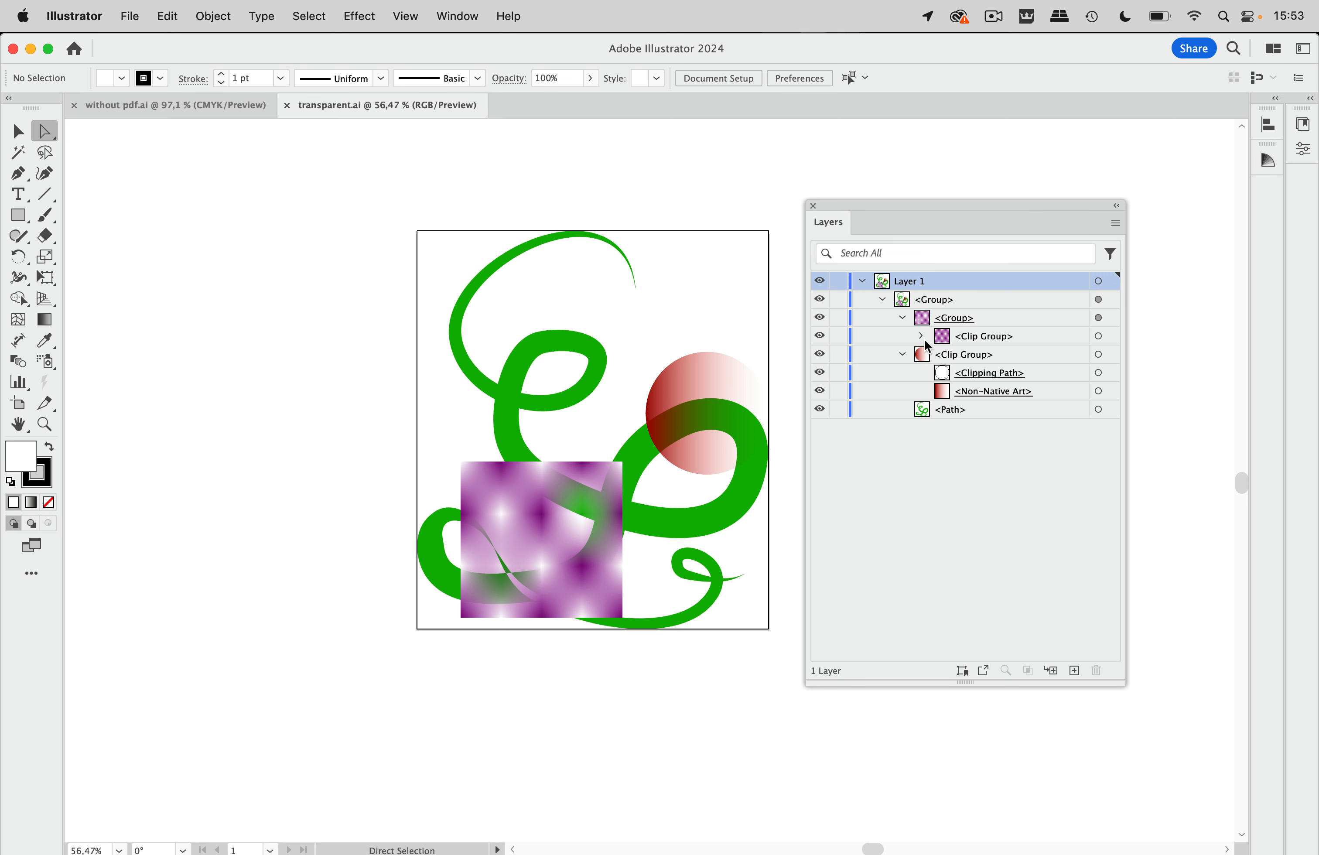
click(922, 335)
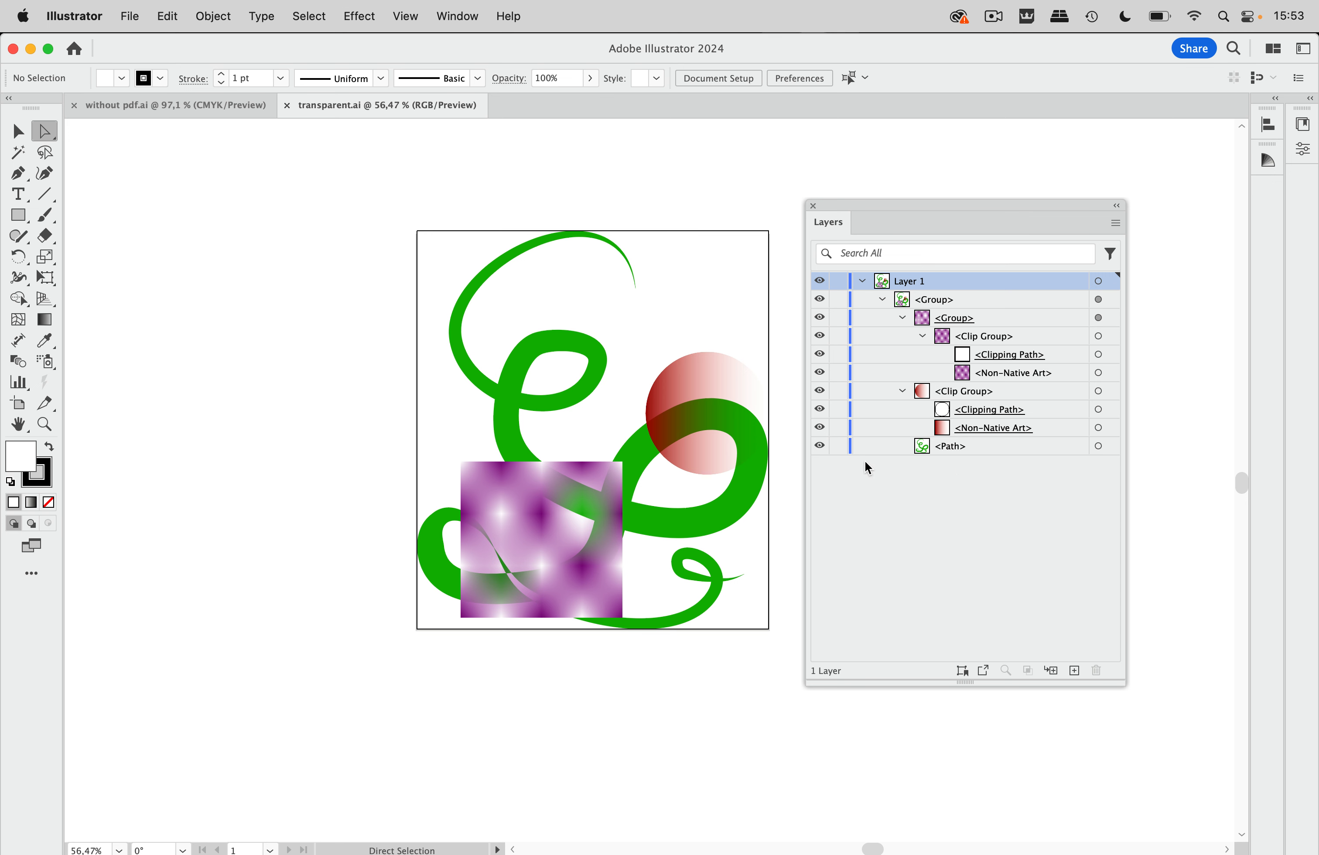
click(582, 351)
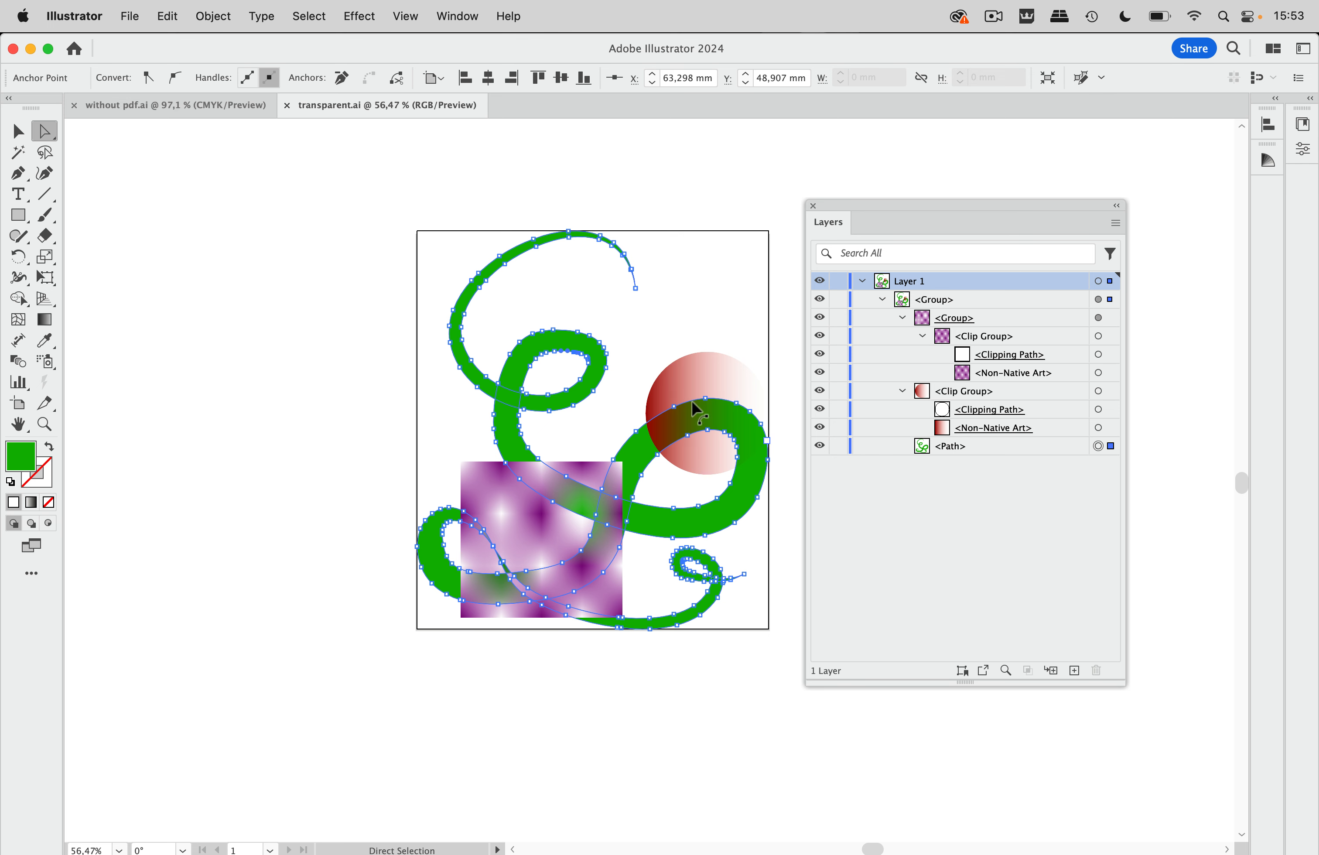
click(423, 368)
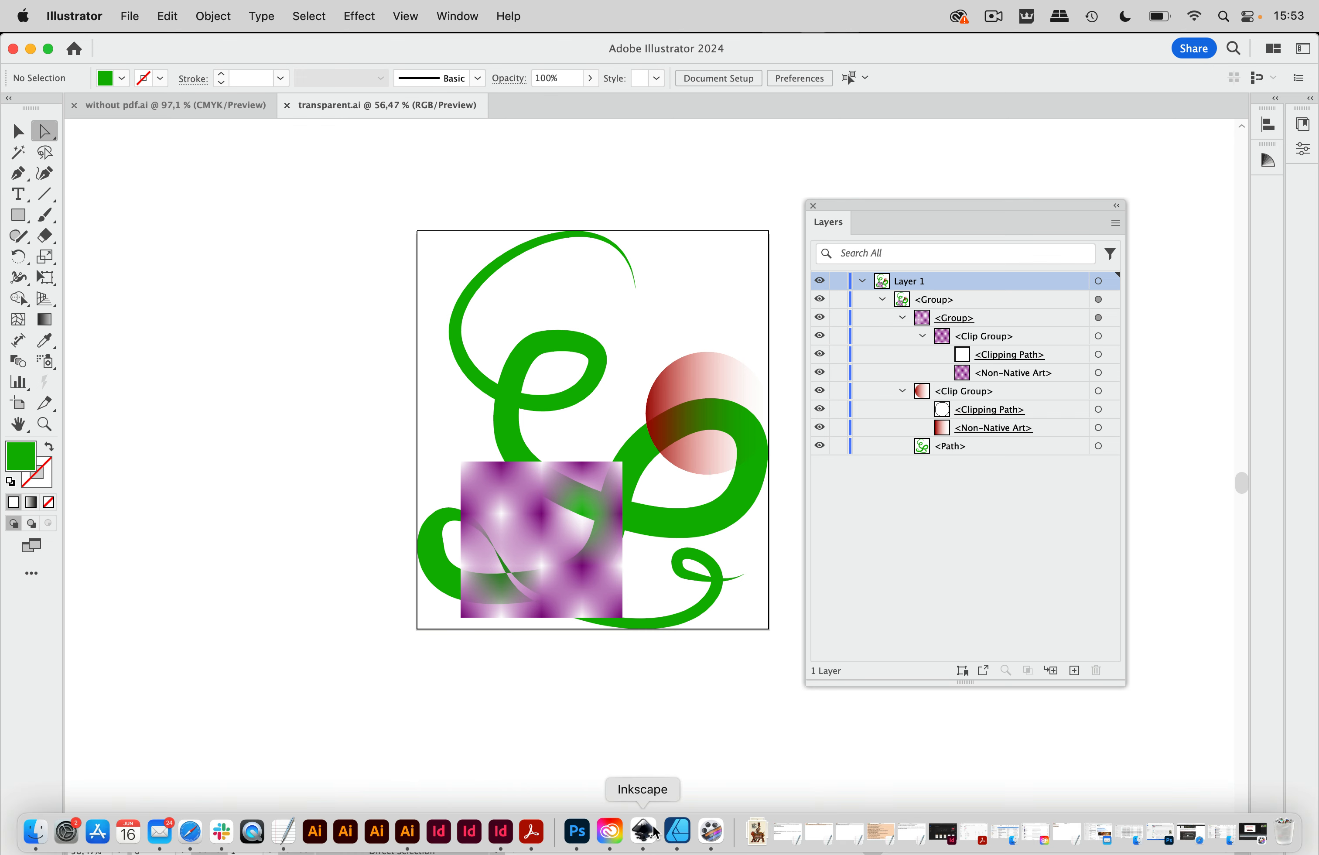
- Switch to Affinity Designer 2 and select the black curve in the Test document to examine it up close
click(671, 830)
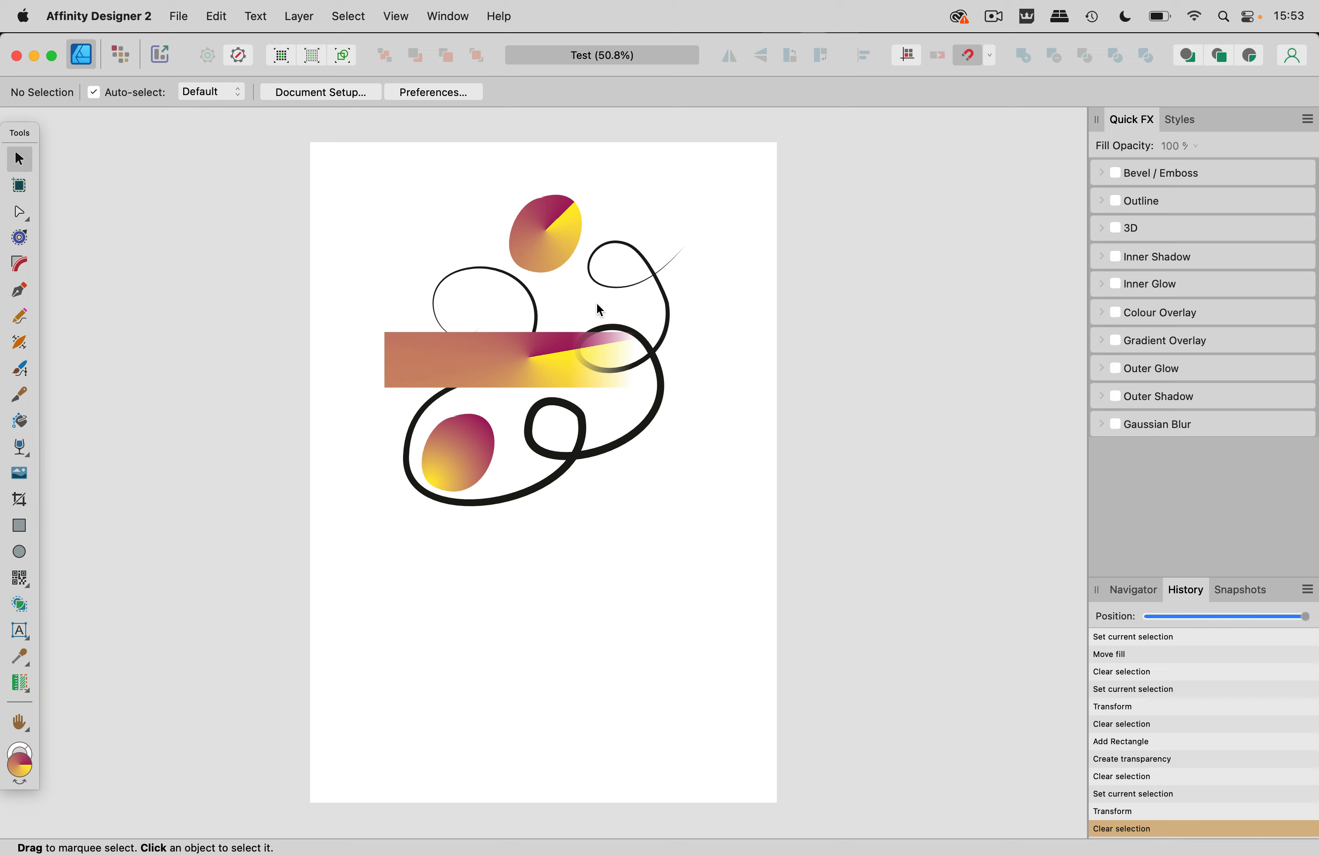
scroll(597, 302, up, 5)
scroll(598, 301, up, 2)
scroll(597, 301, left, 2)
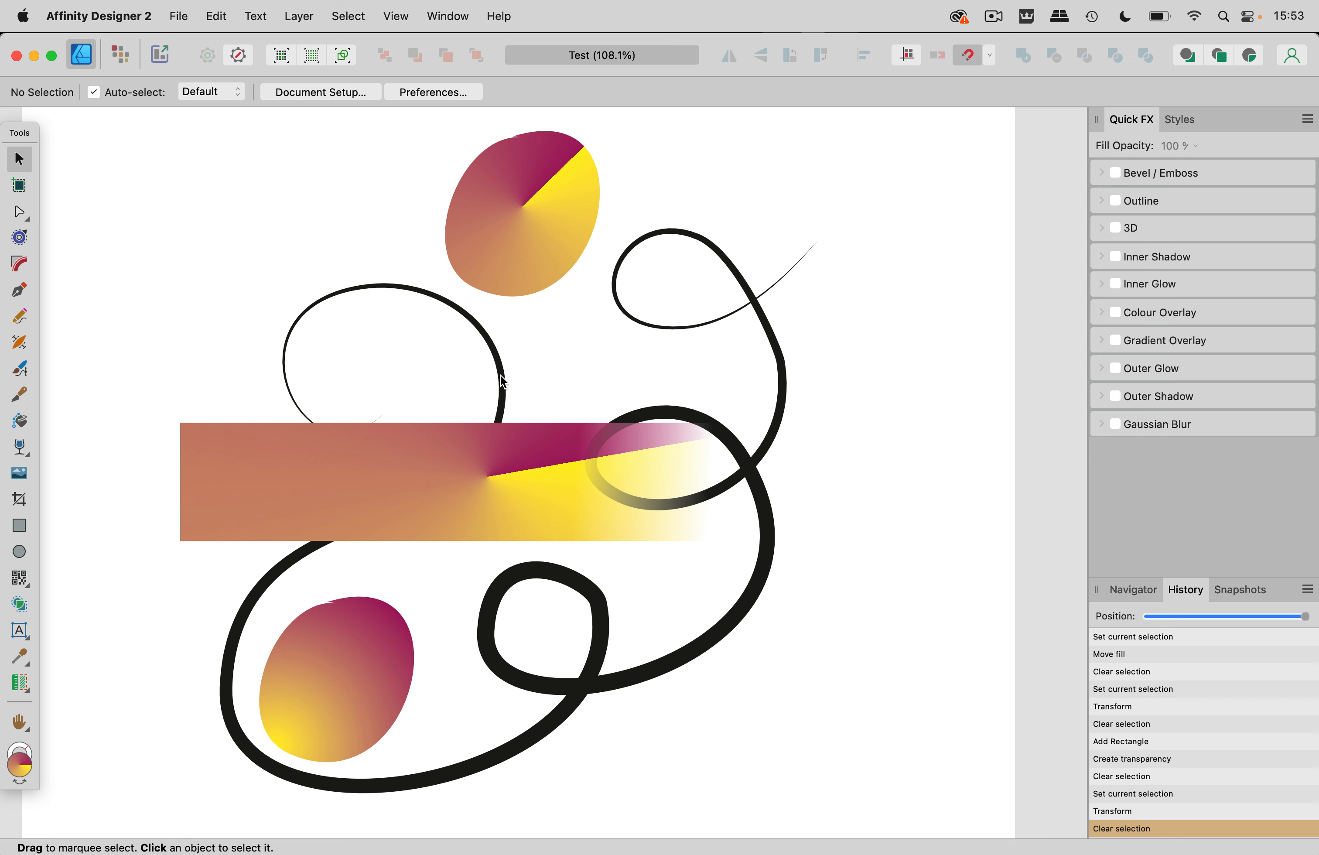
click(733, 273)
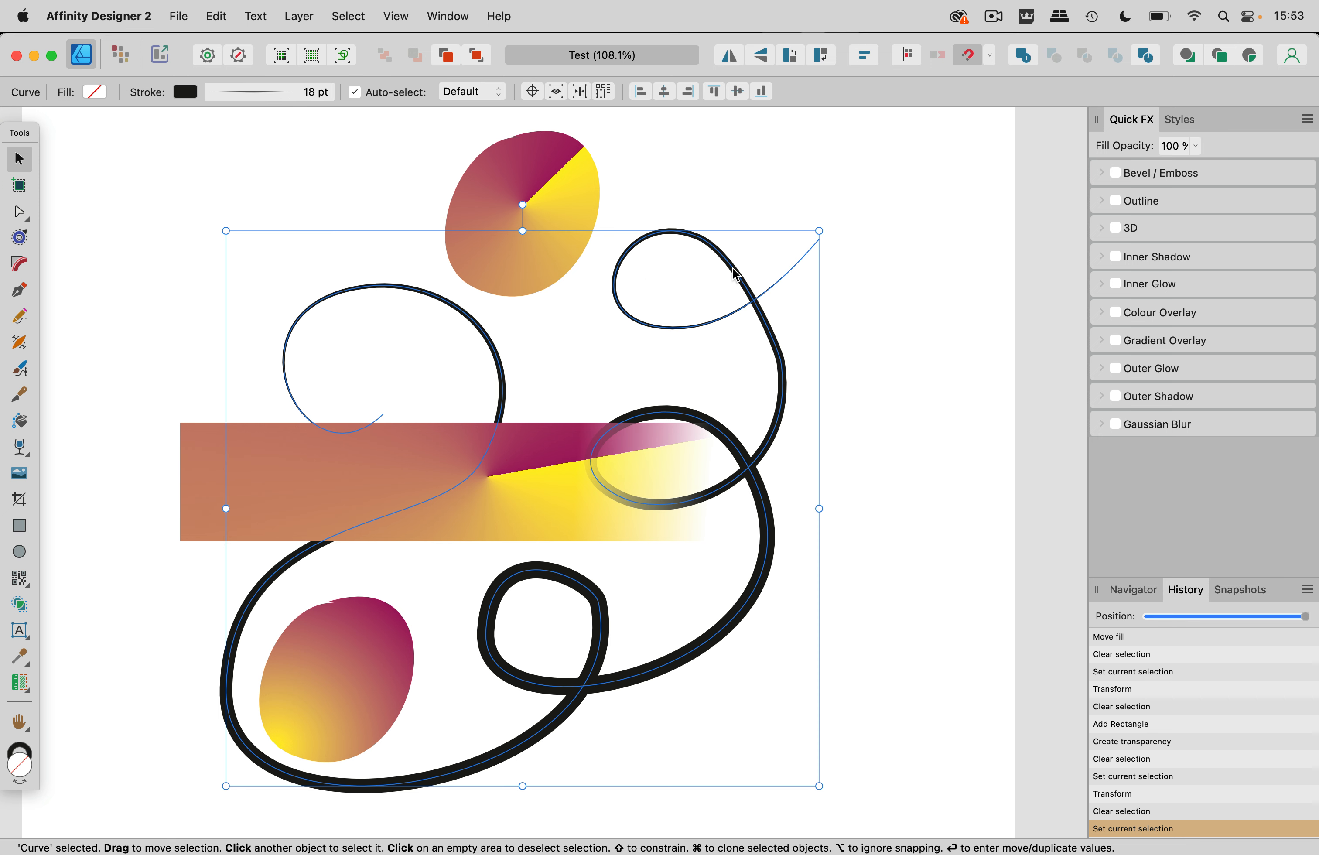
- Start a PDF export of the Test document with the PDF (for print) preset
click(180, 18)
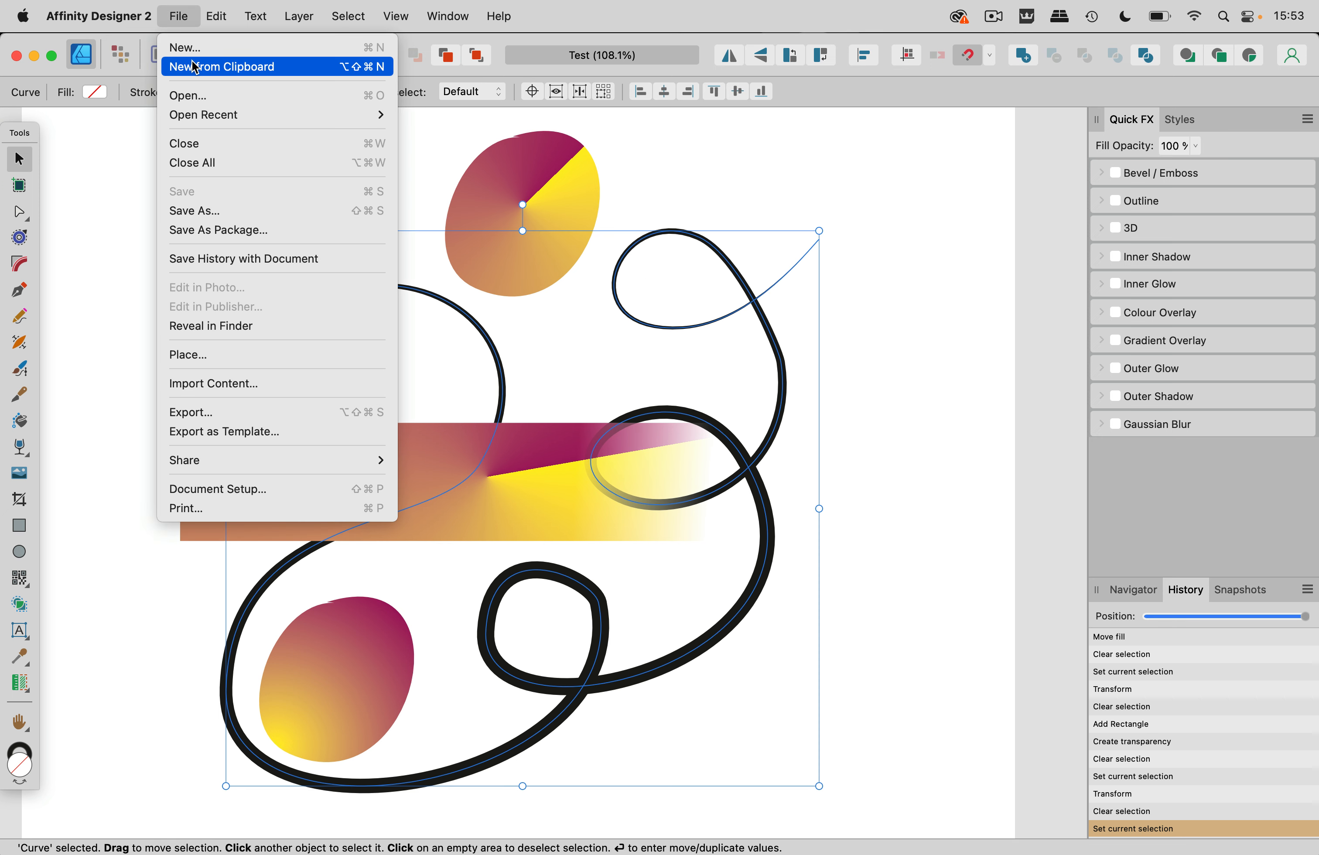
click(210, 410)
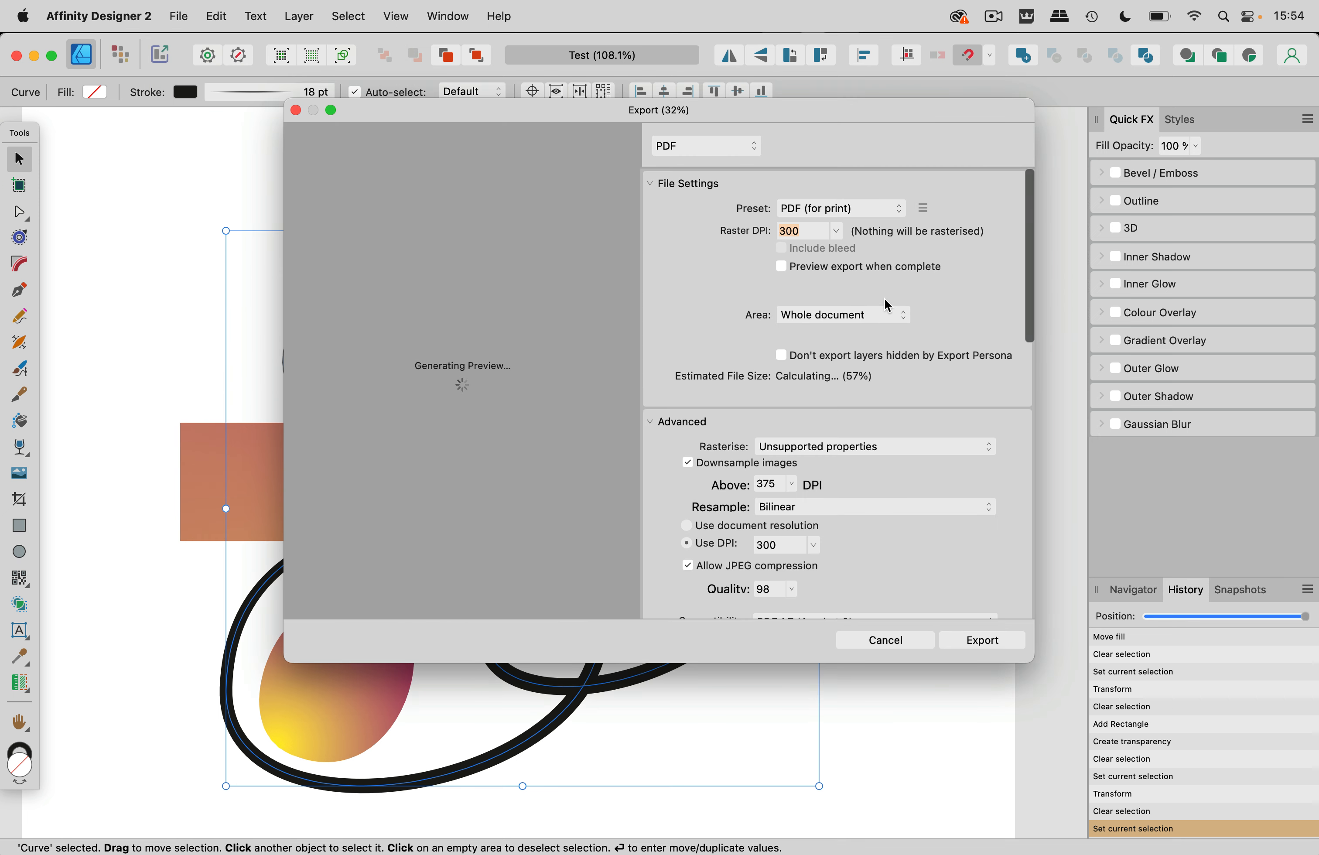
click(873, 210)
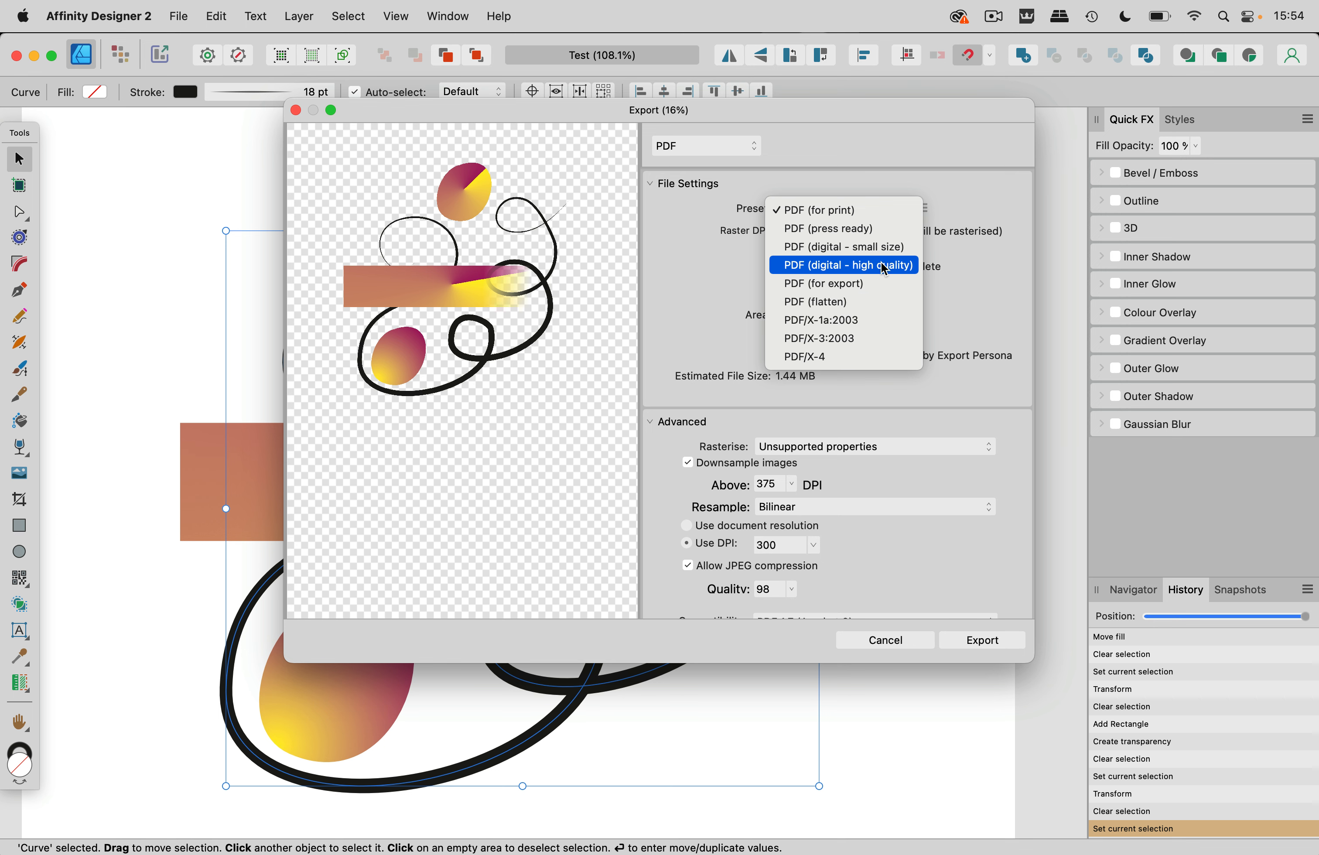
click(860, 214)
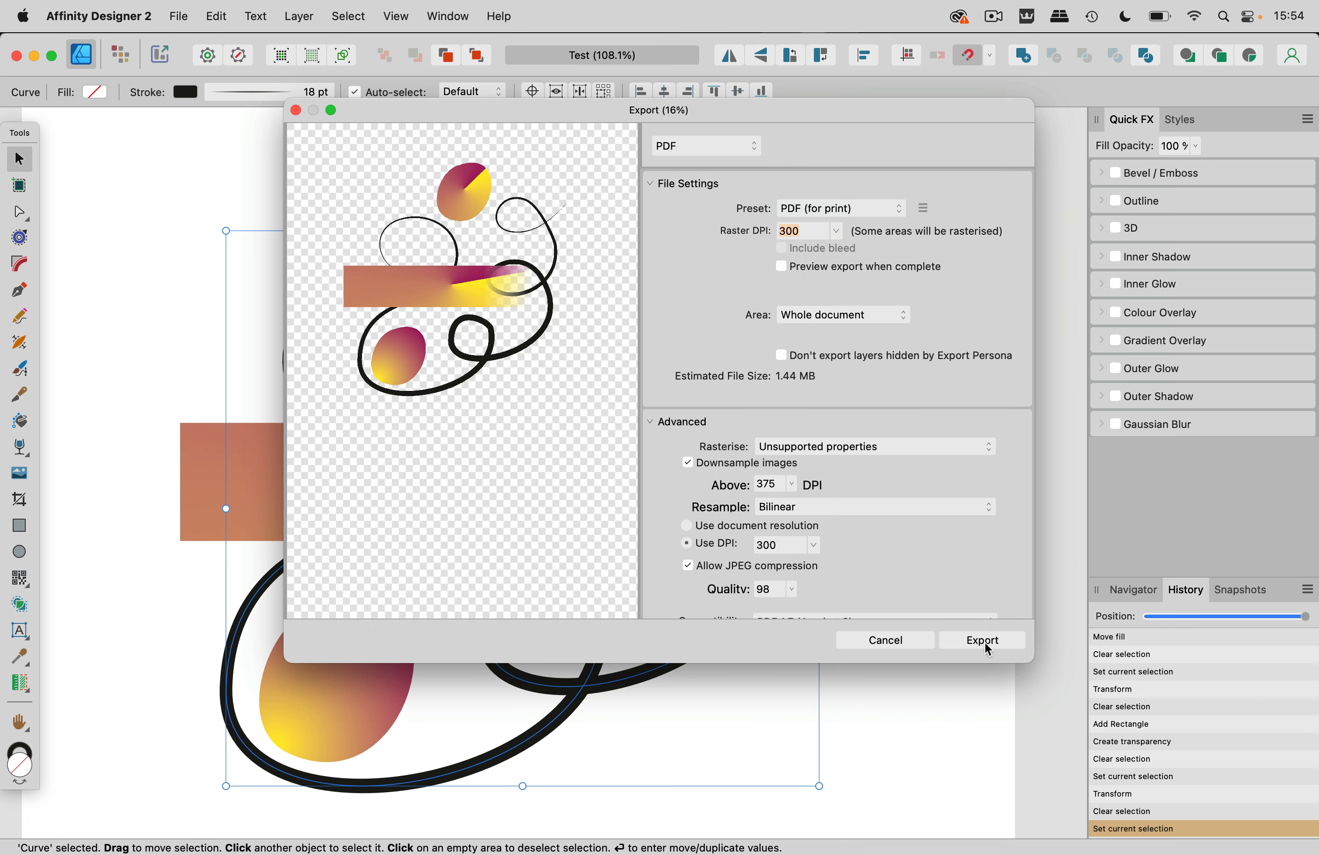
- Review the advanced PDF export settings, including compatibility, colour space, layers, fonts, advanced features and password protection
scroll(874, 563, down, 5)
scroll(873, 564, down, 5)
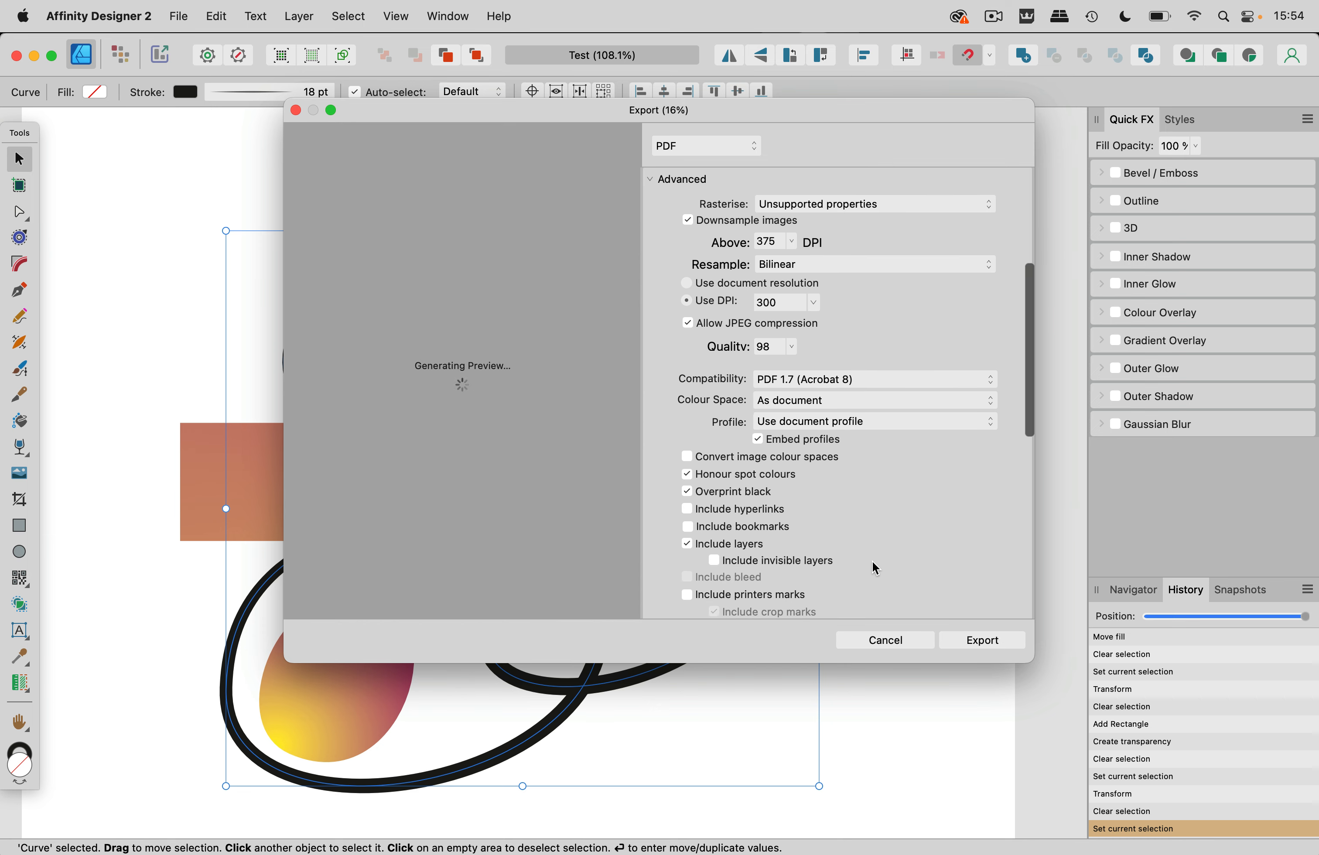
scroll(873, 562, down, 5)
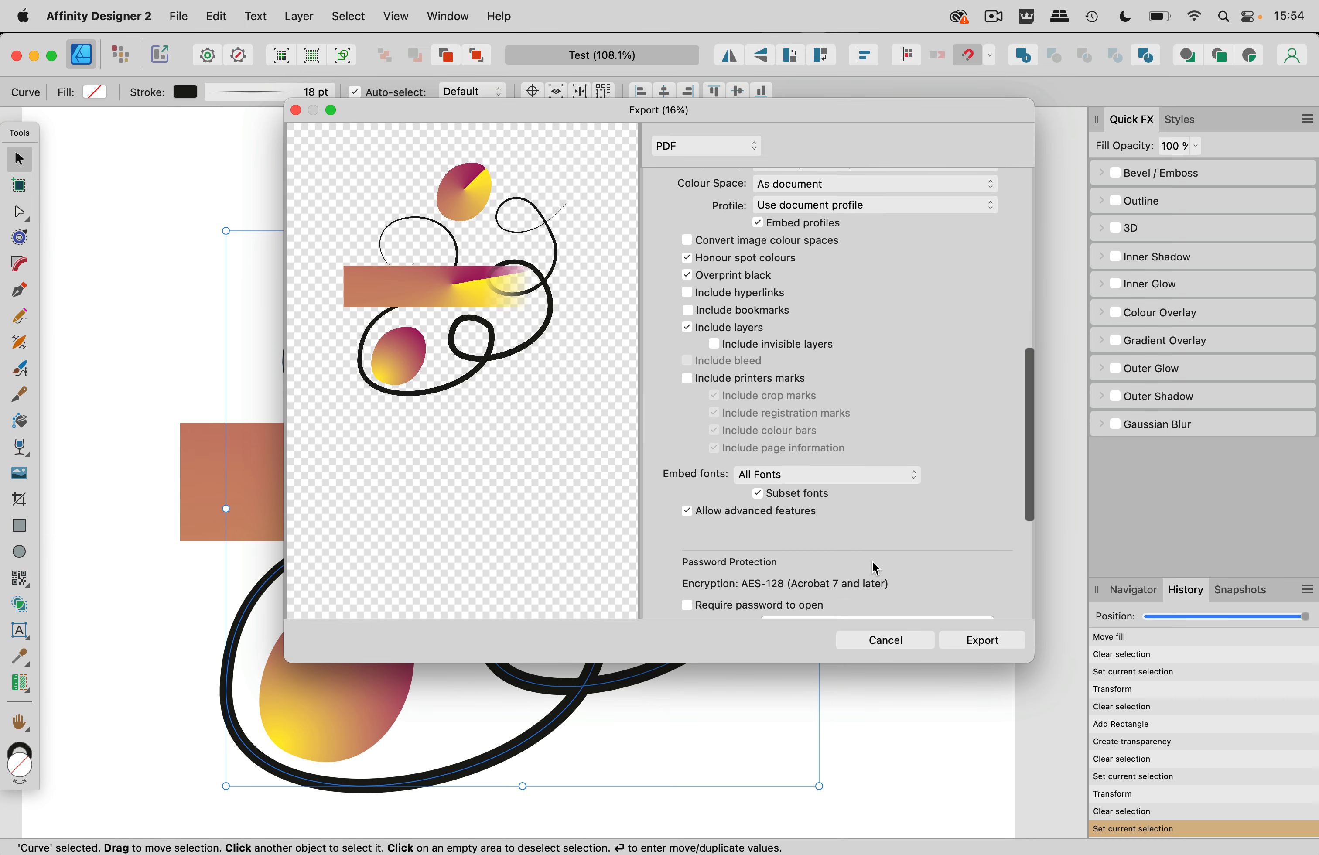
scroll(871, 560, down, 1)
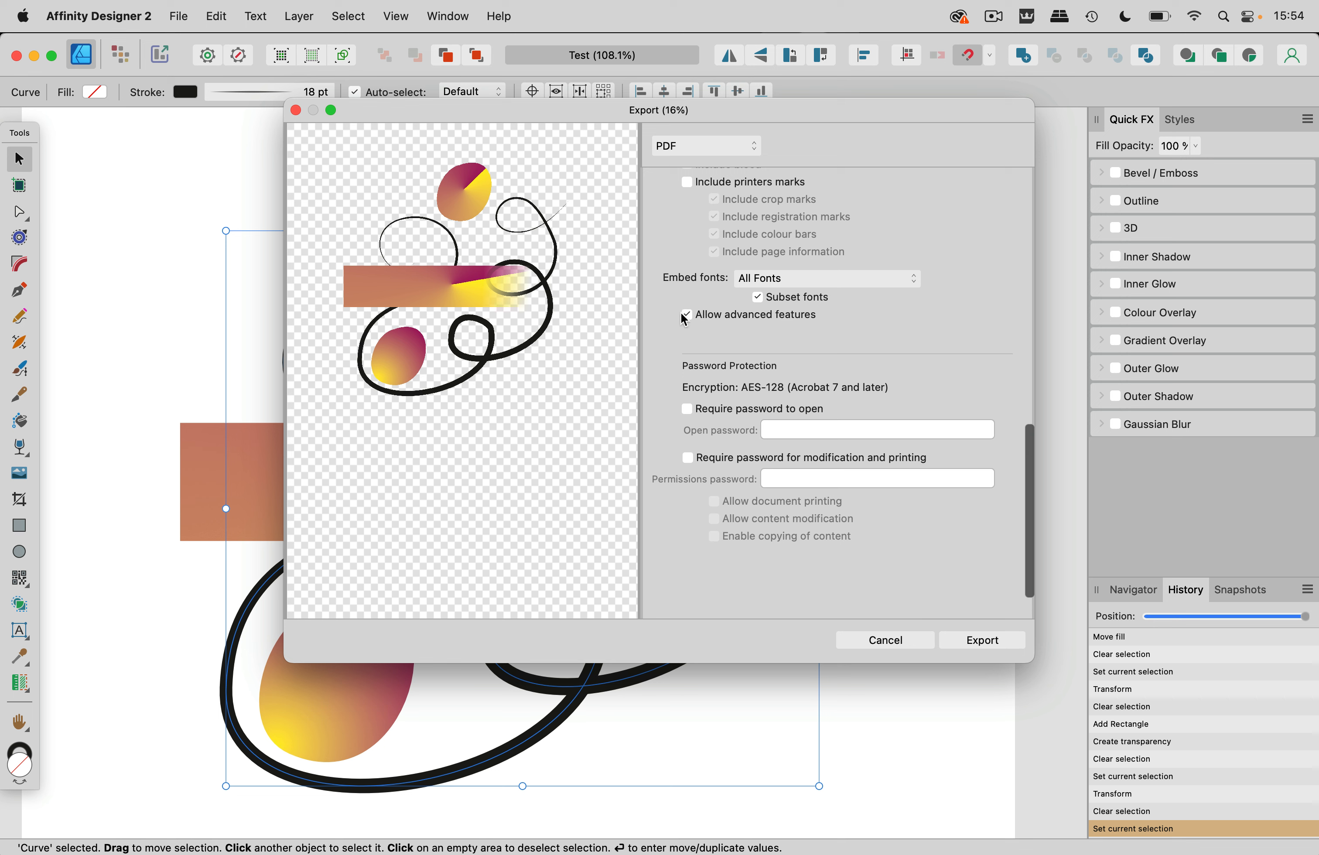
scroll(833, 327, up, 5)
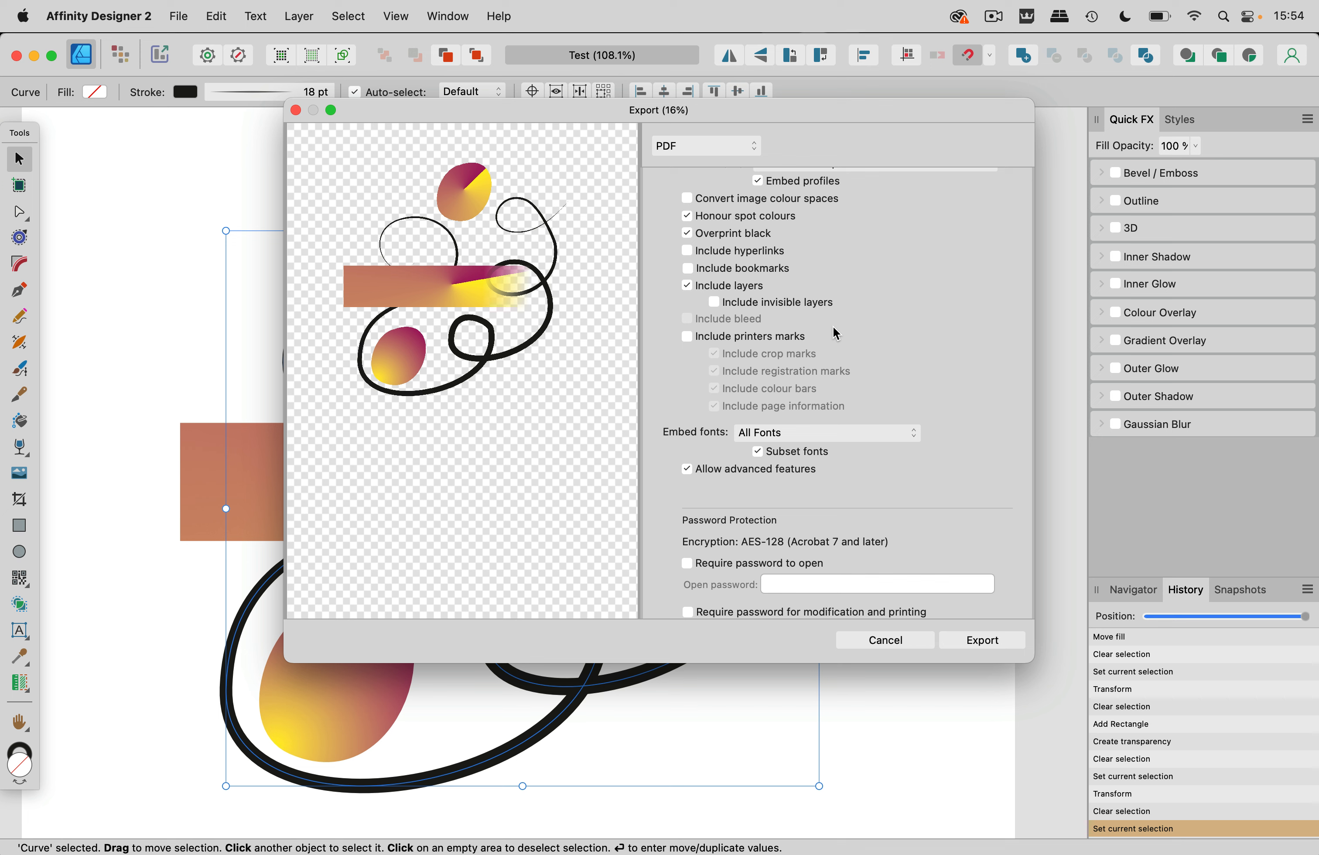
scroll(833, 327, up, 5)
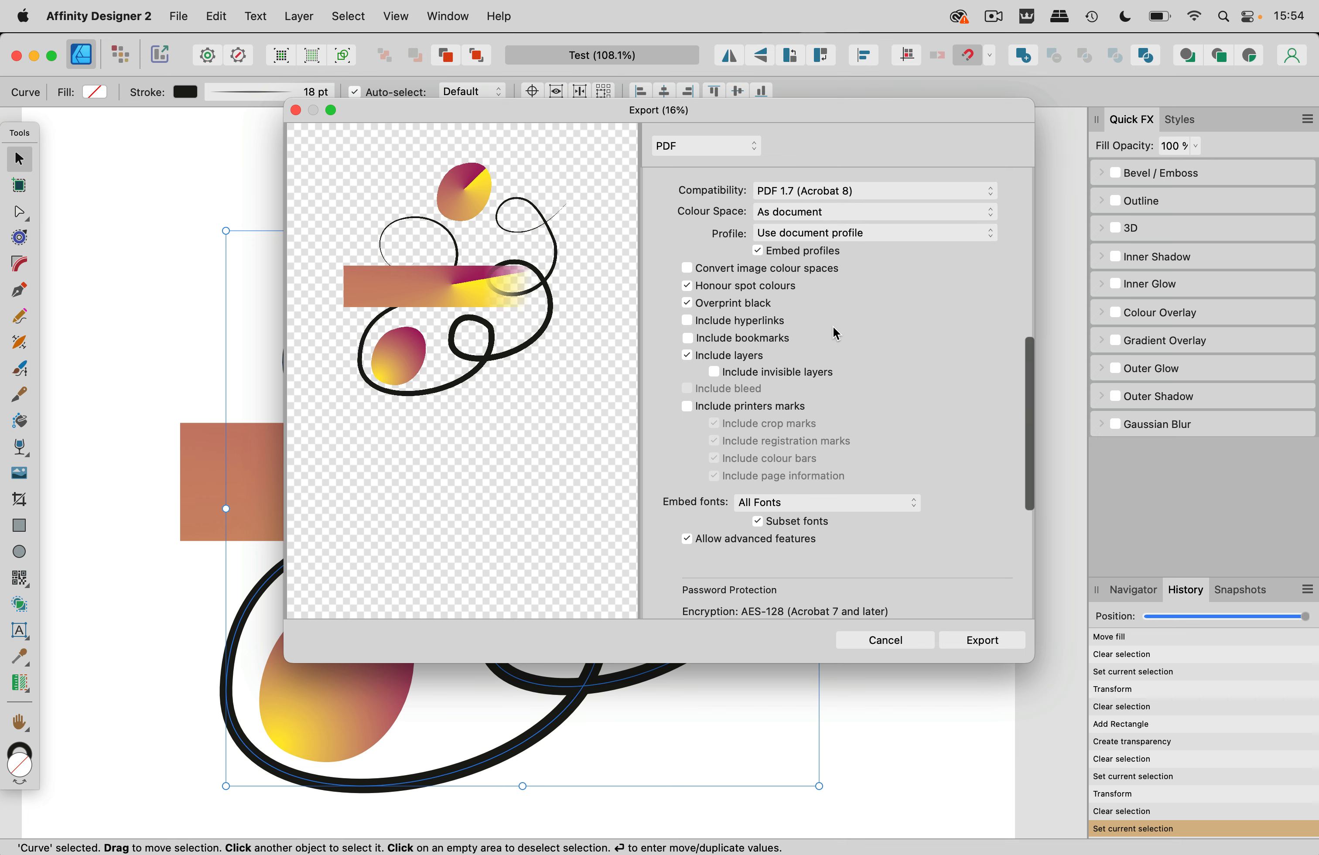
scroll(836, 333, up, 9)
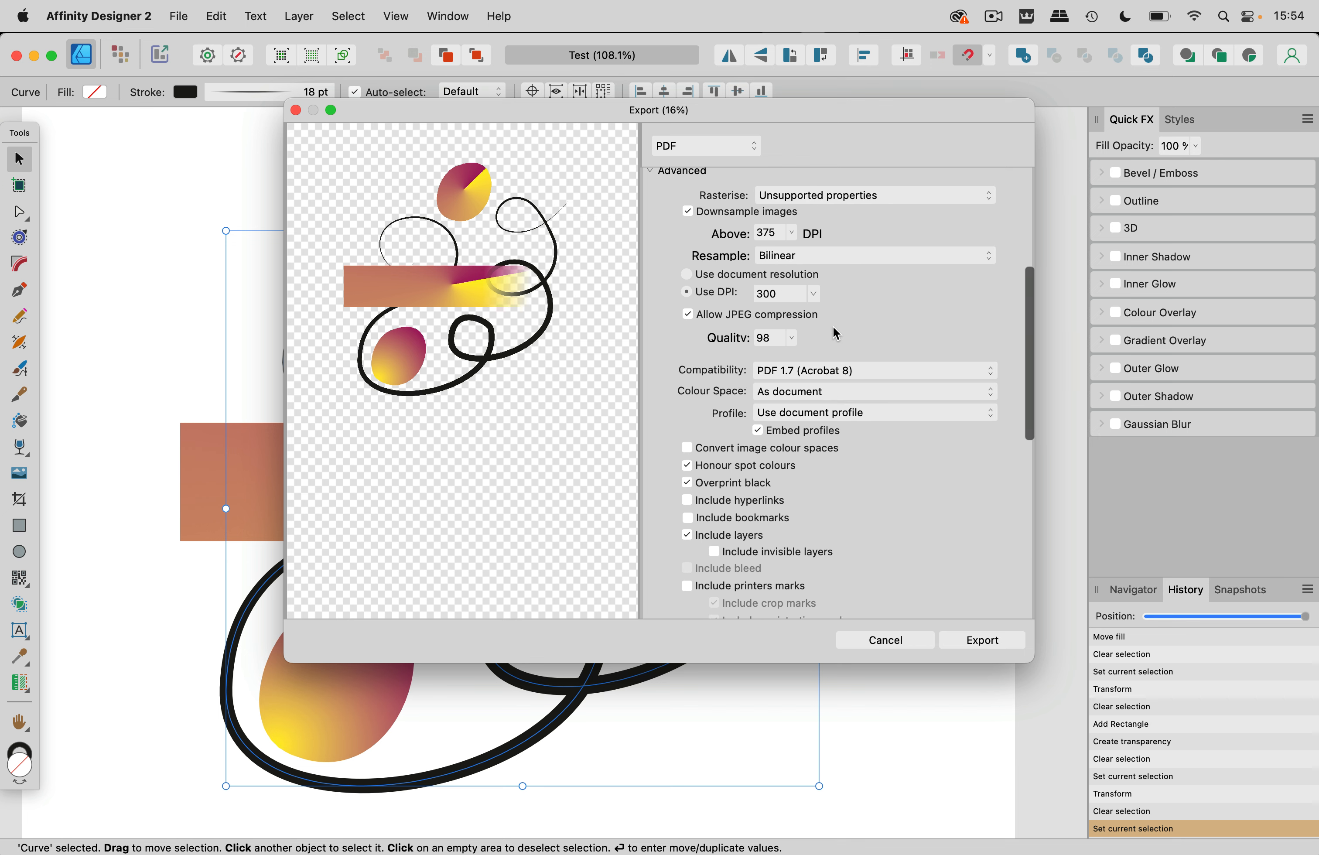
scroll(833, 325, up, 3)
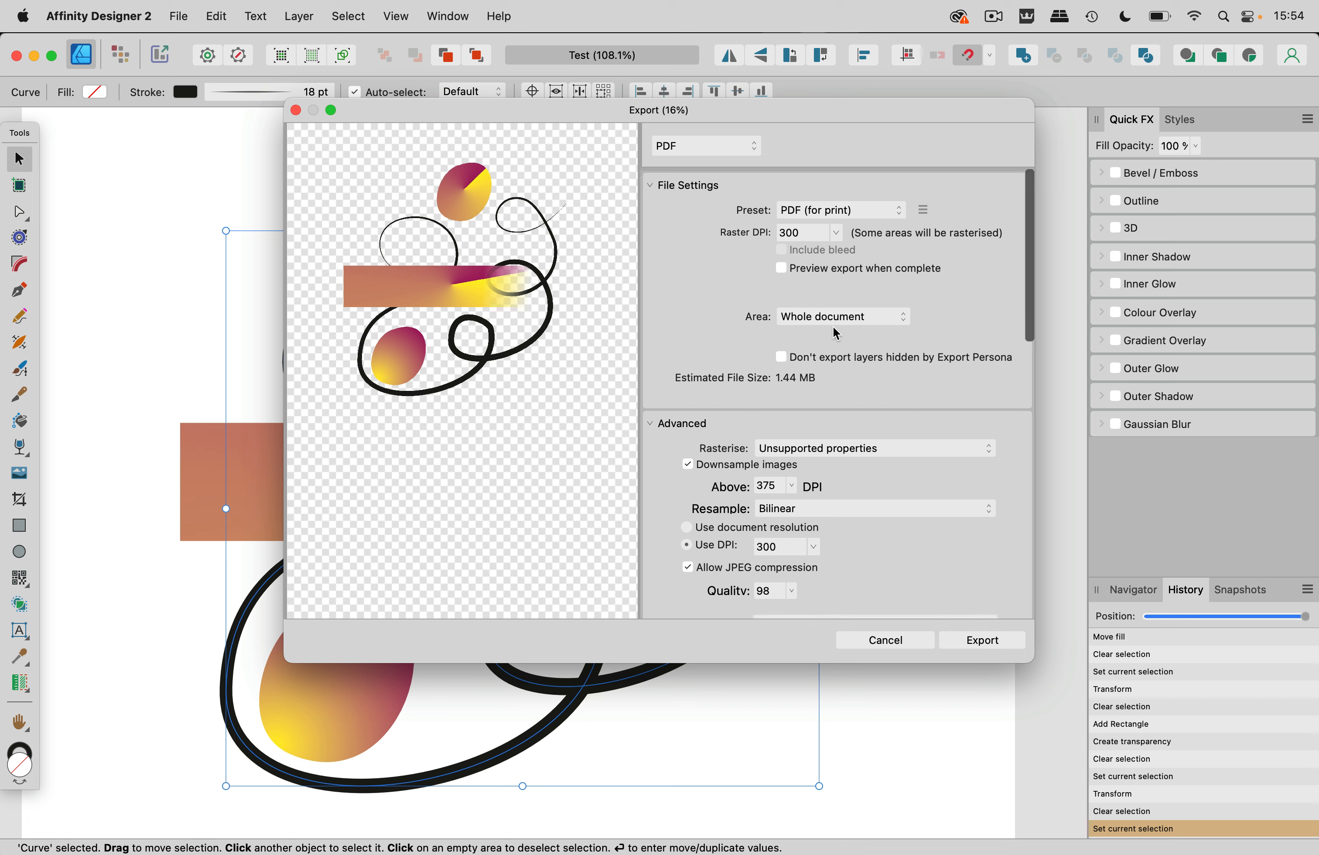
- Set the PDF export to rasterise nothing and save it as Test in the File Extensions folder
click(871, 451)
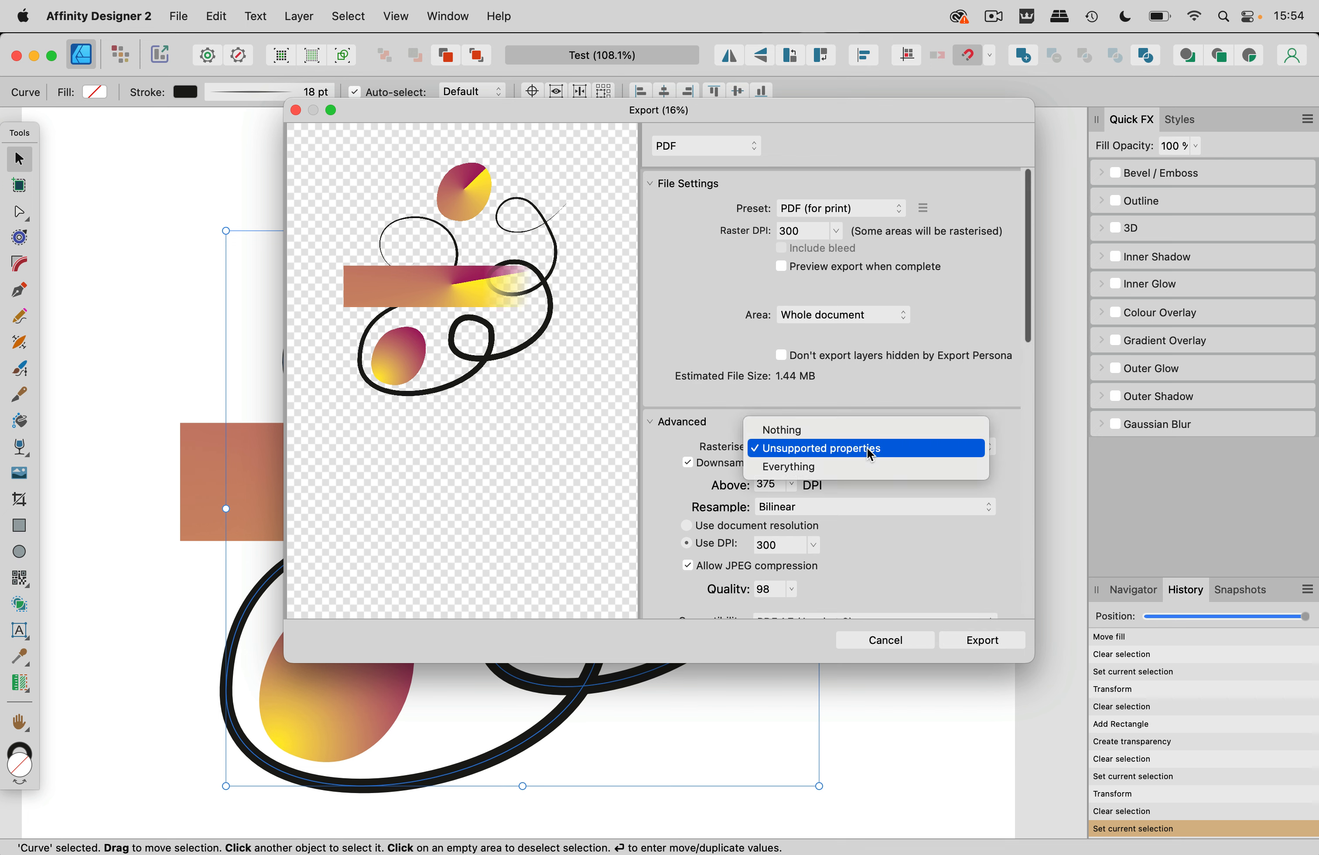
click(787, 436)
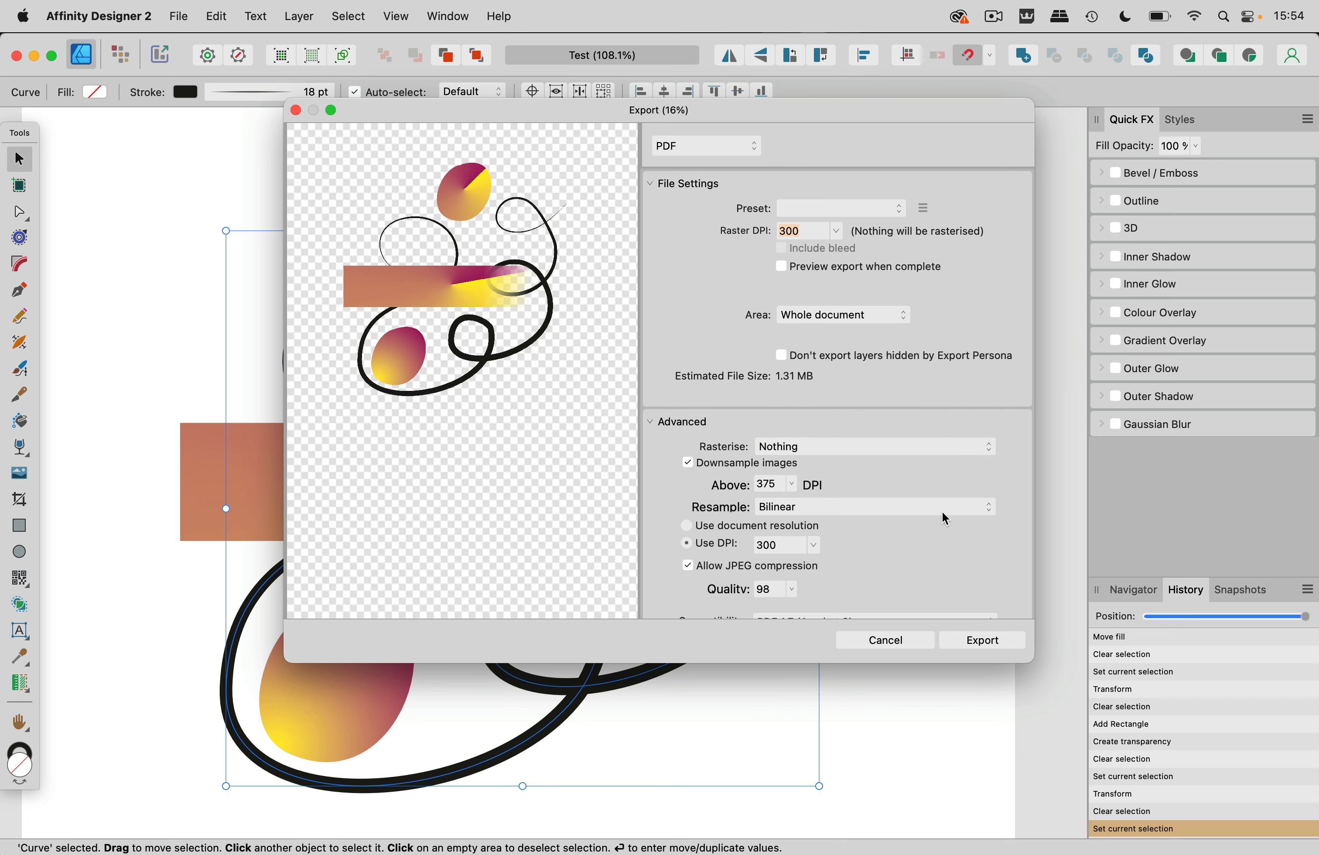
click(981, 640)
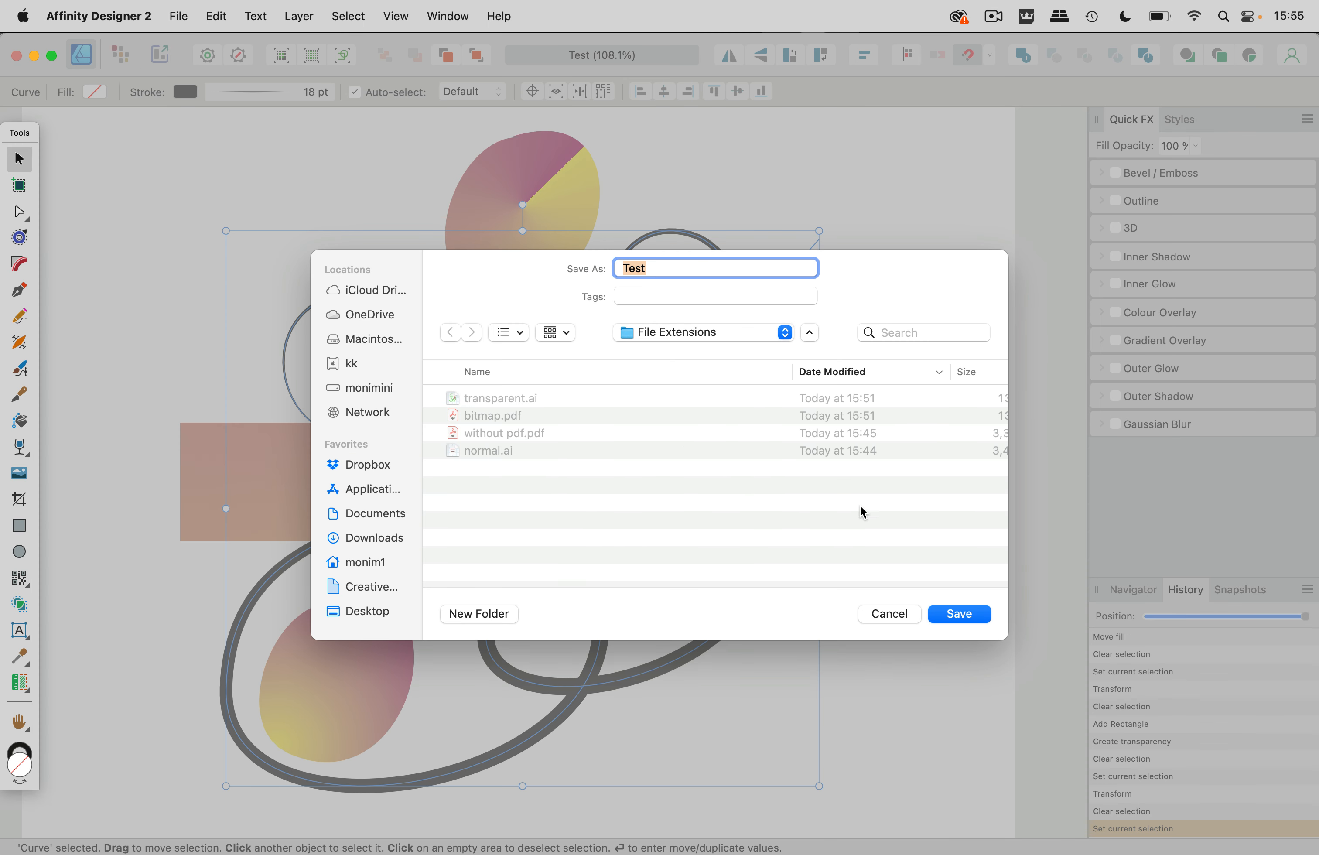
click(959, 615)
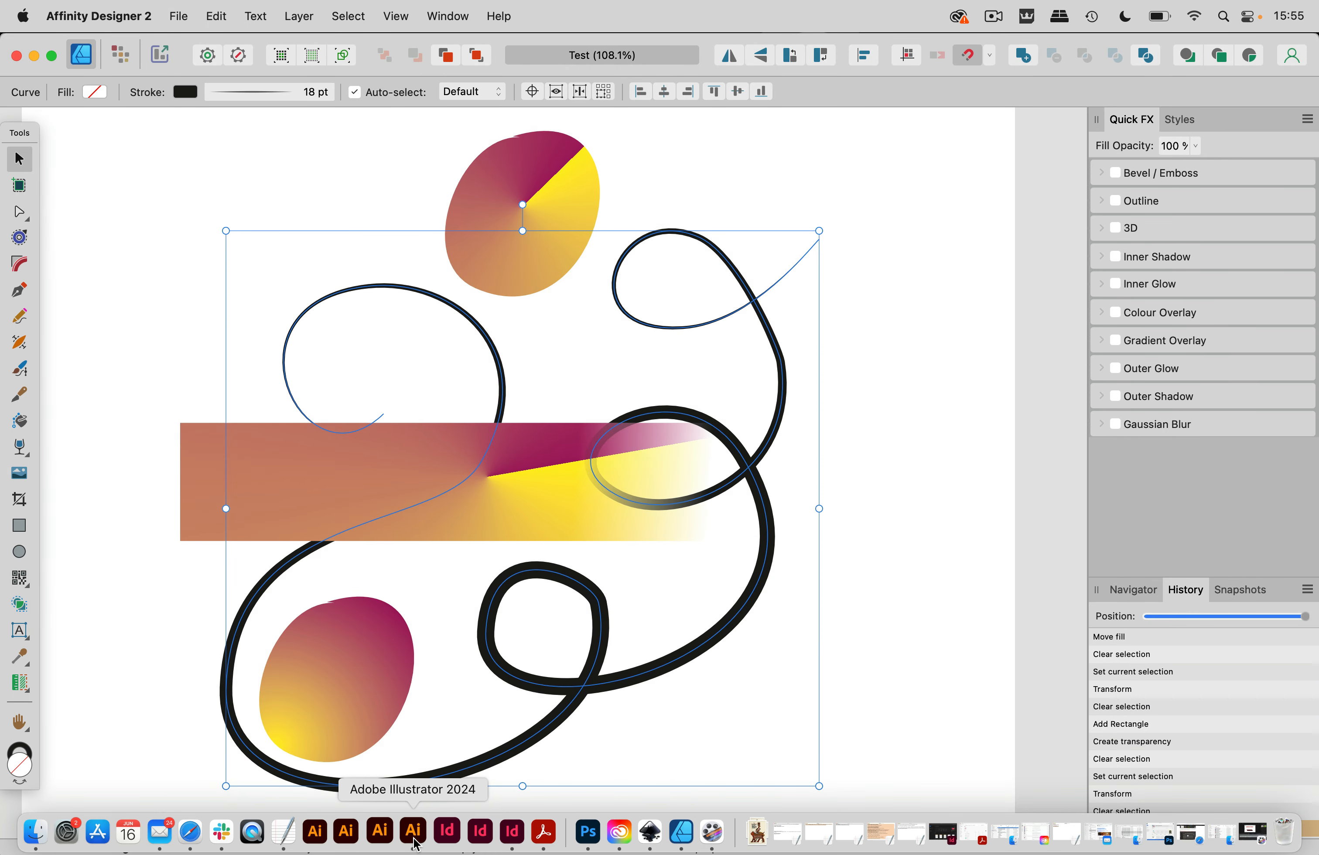
- Switch to Adobe Illustrator 2024 and open Test.pdf, accepting the reinterpreted PDF objects
click(413, 831)
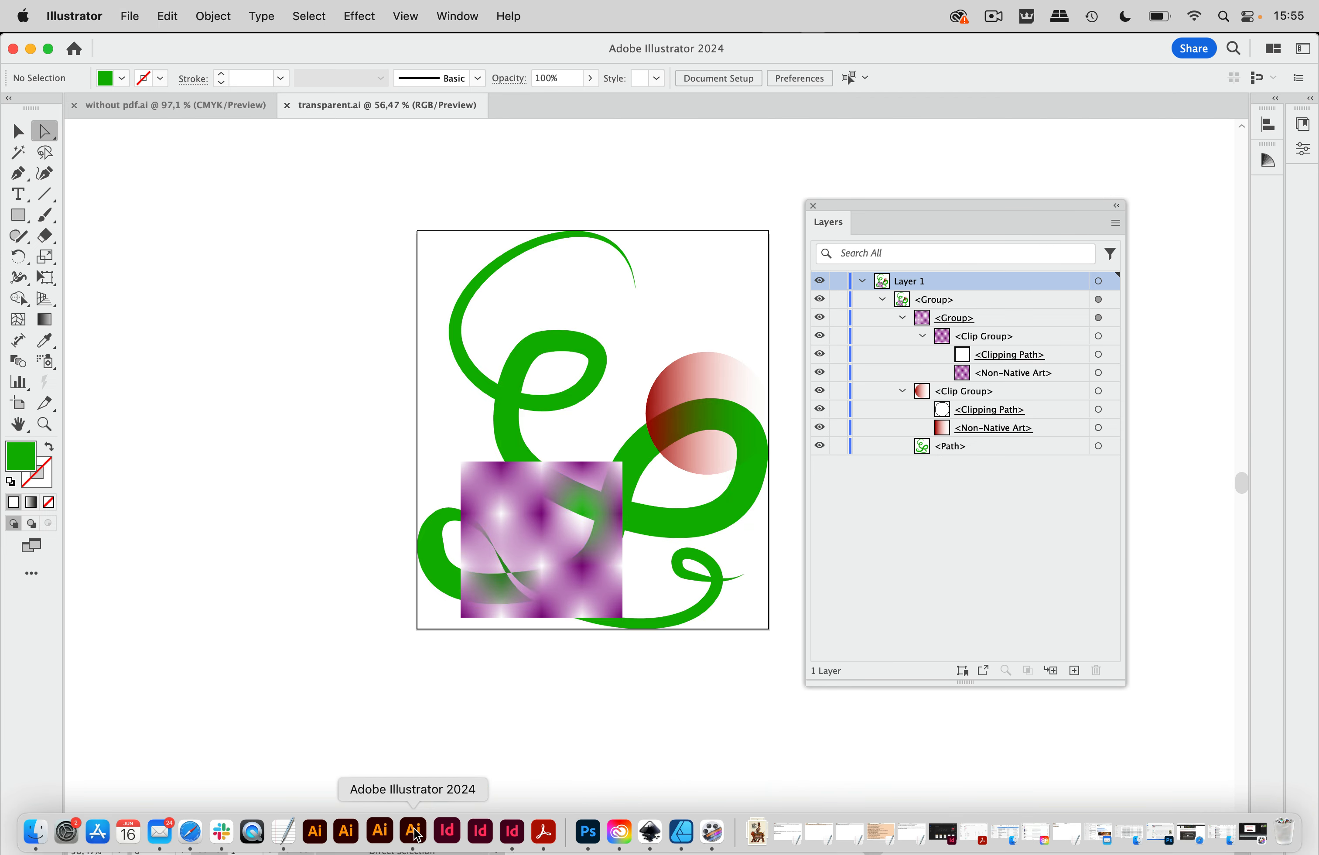
key(super+o)
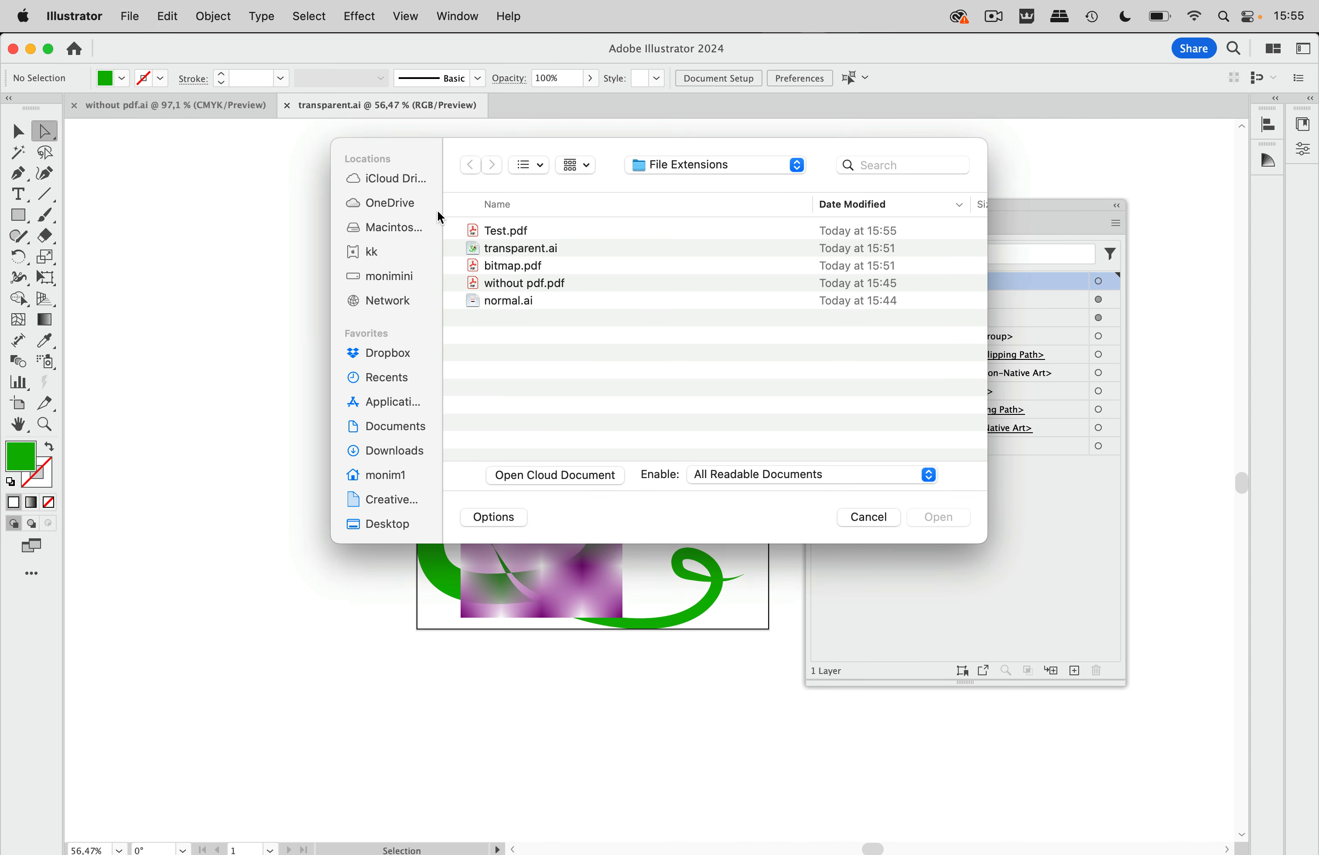
click(529, 237)
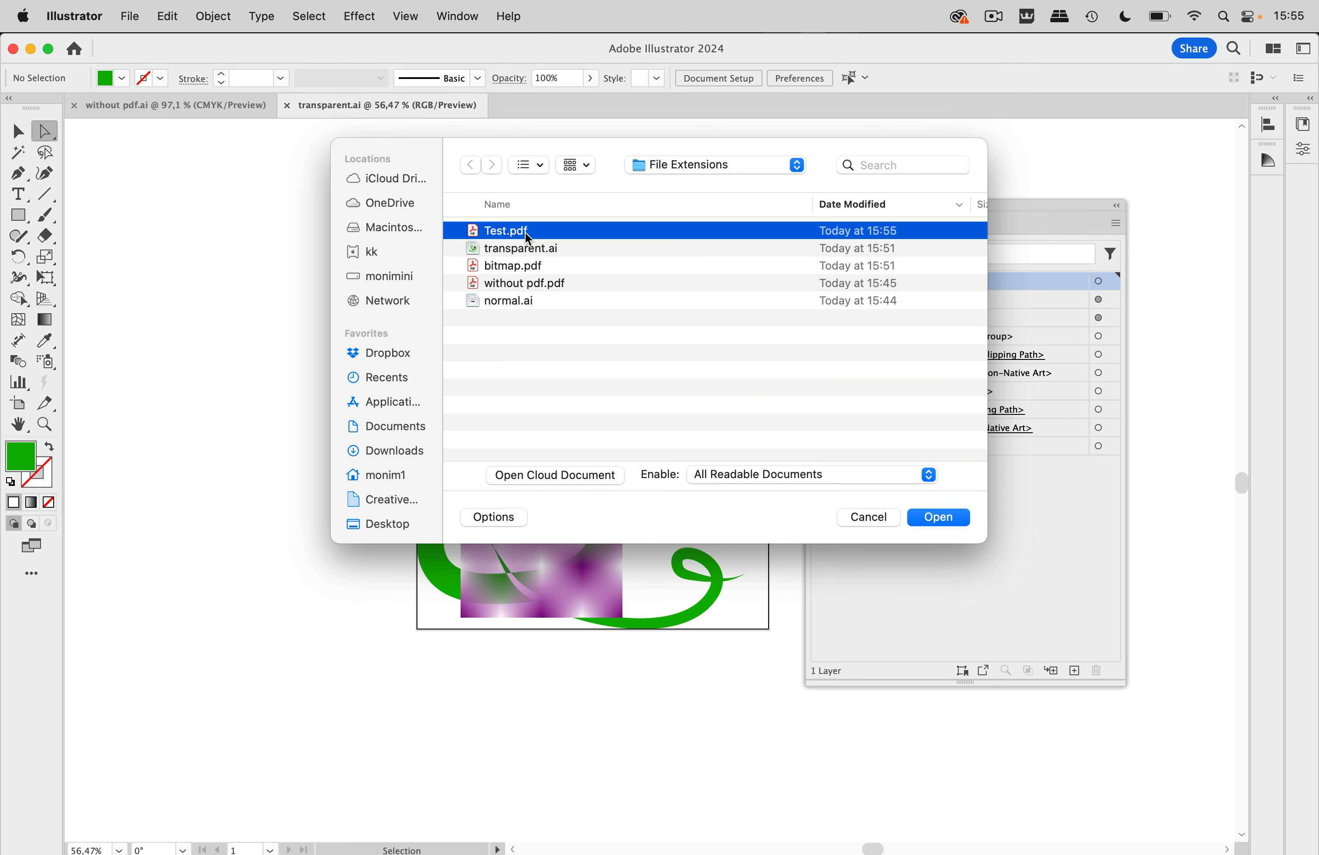
double_click(529, 237)
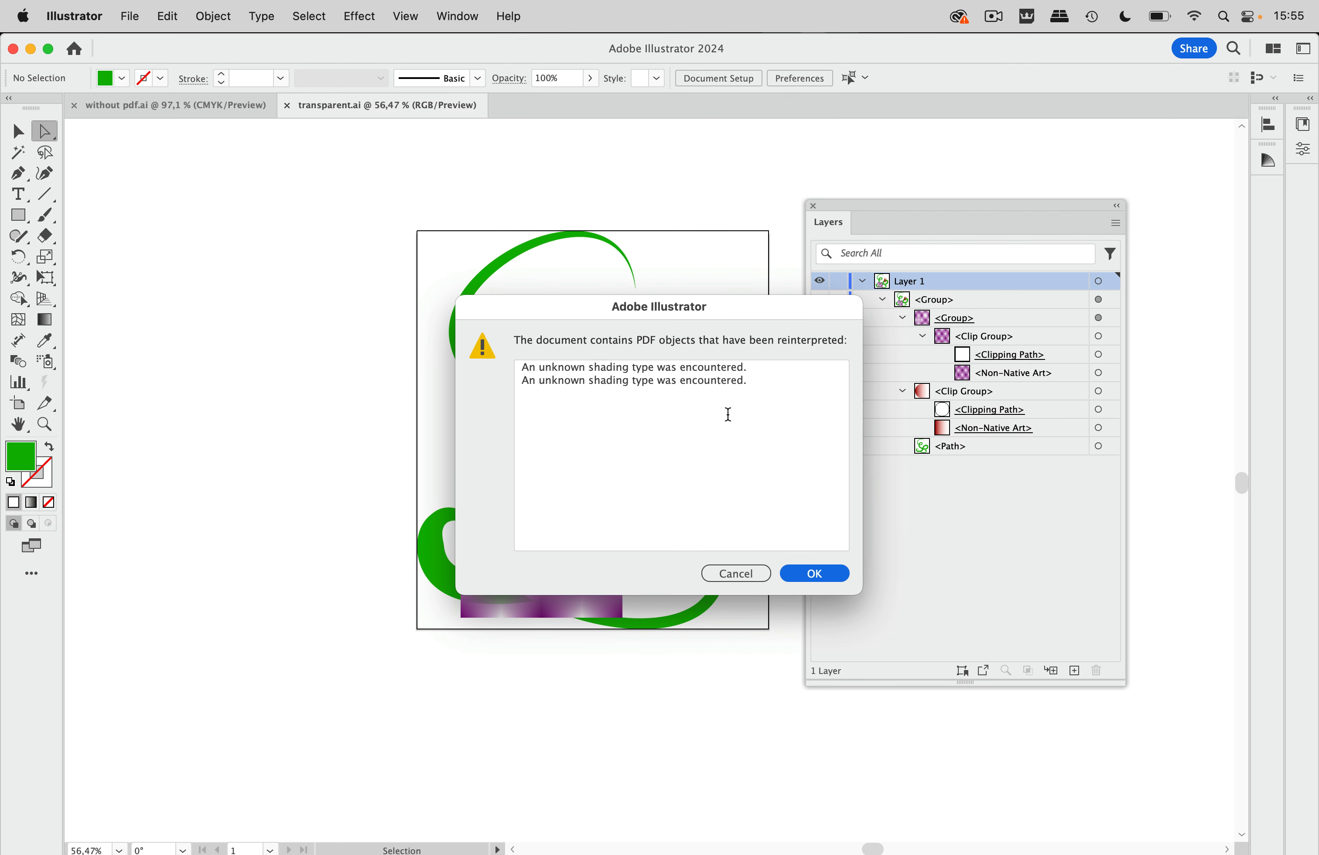
click(824, 572)
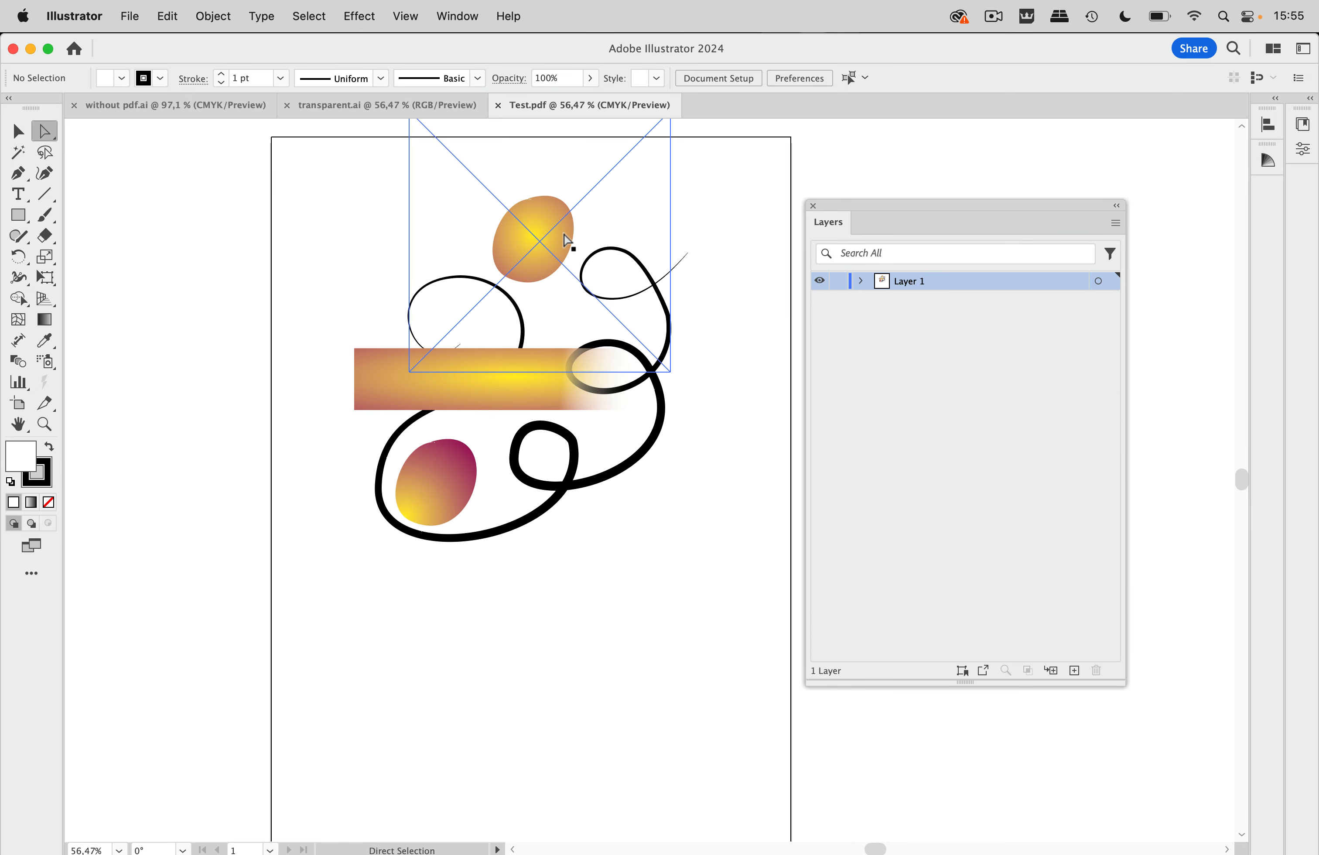
- Expand Layer 1 and its main clip group to examine how the objects in Test.pdf are structured
scroll(550, 239, up, 2)
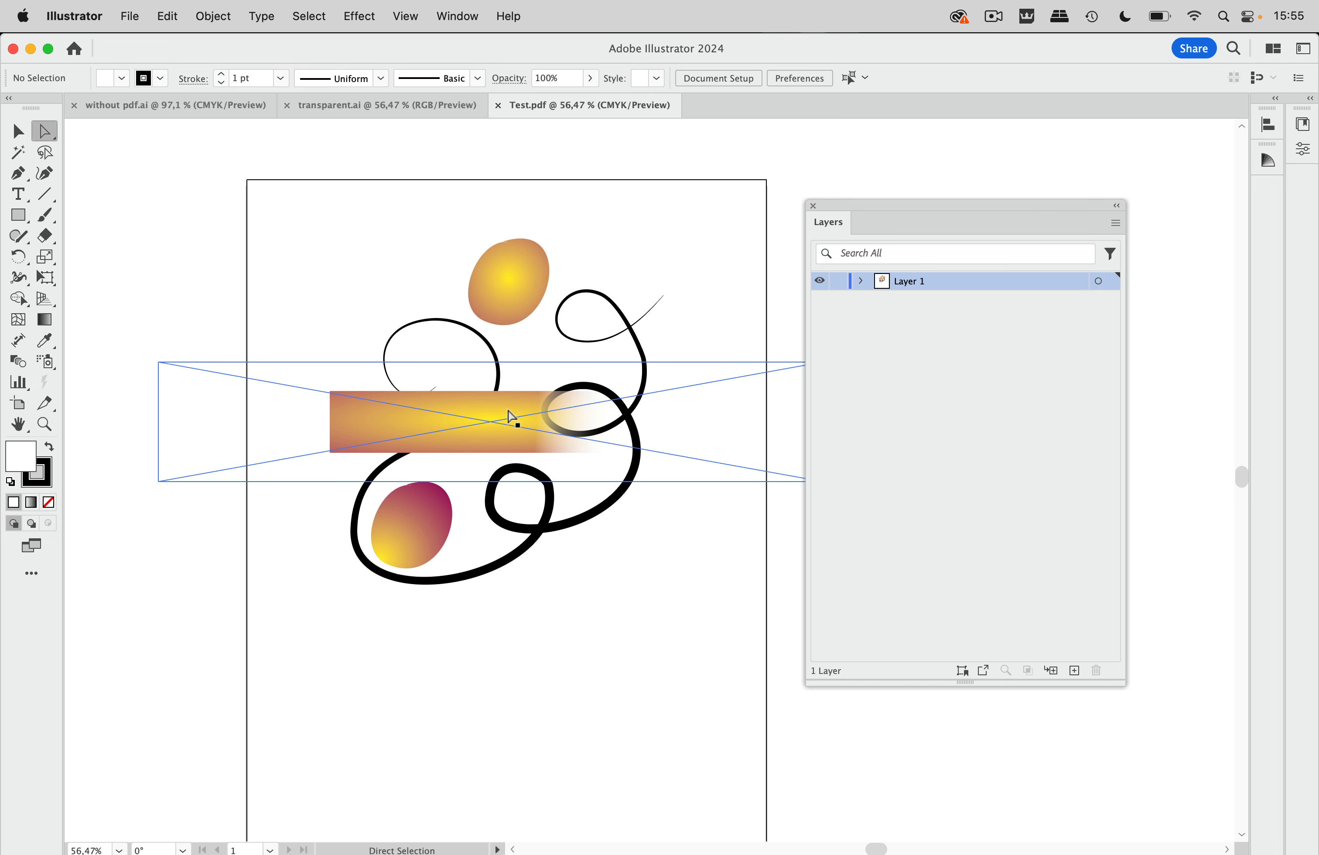
click(860, 281)
click(882, 299)
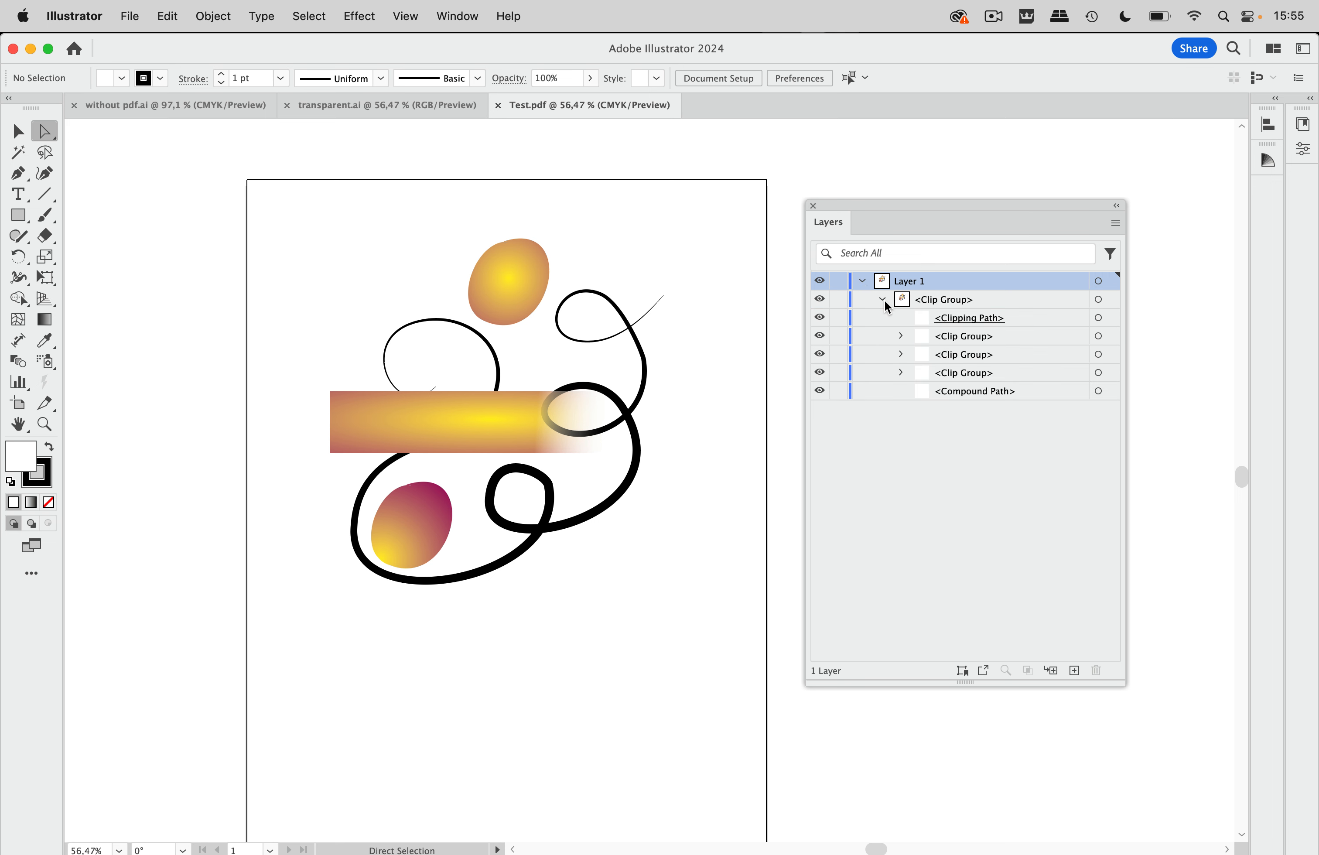
- Expand the lowest nested clip group and select its purple-yellow gradient artwork to examine how the object is stored
click(900, 372)
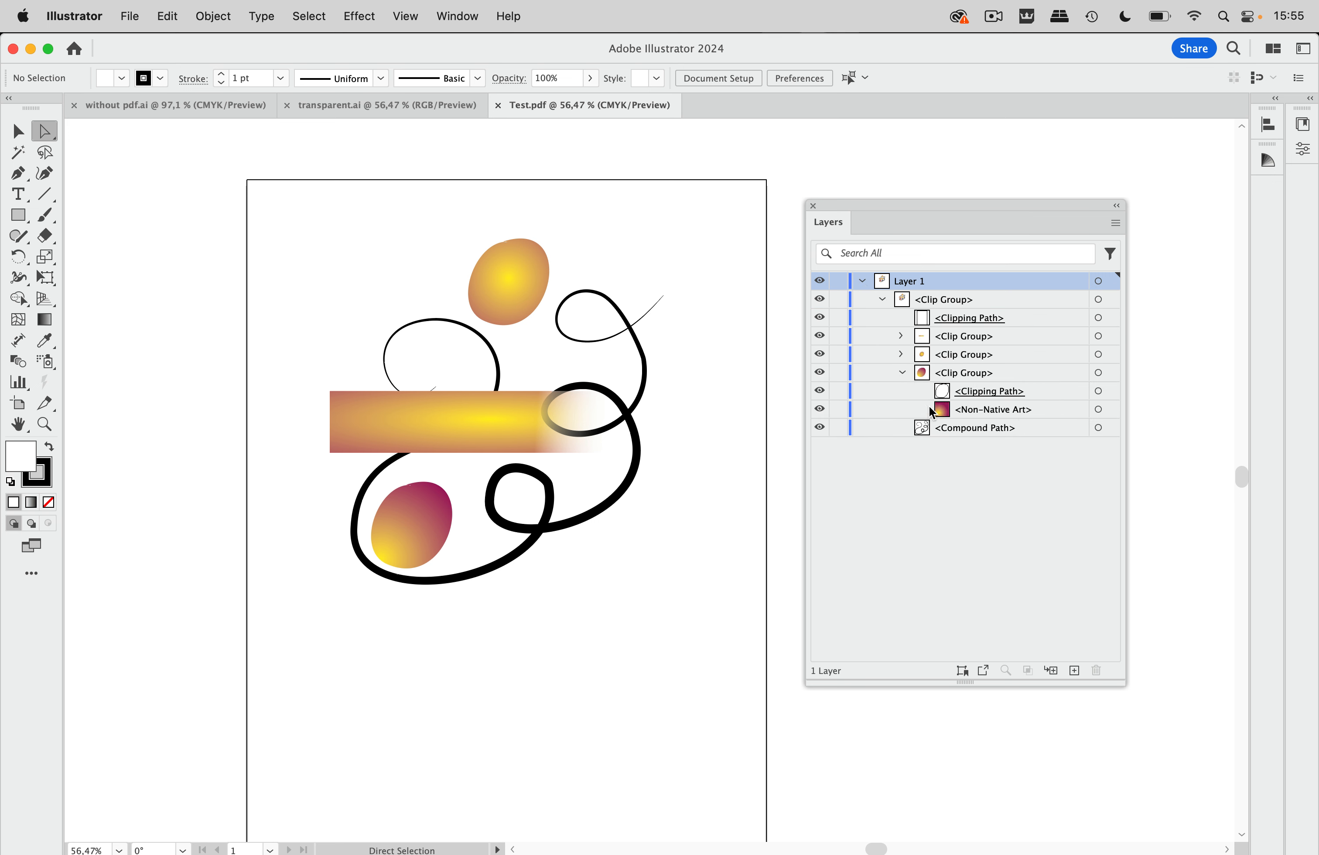
click(426, 524)
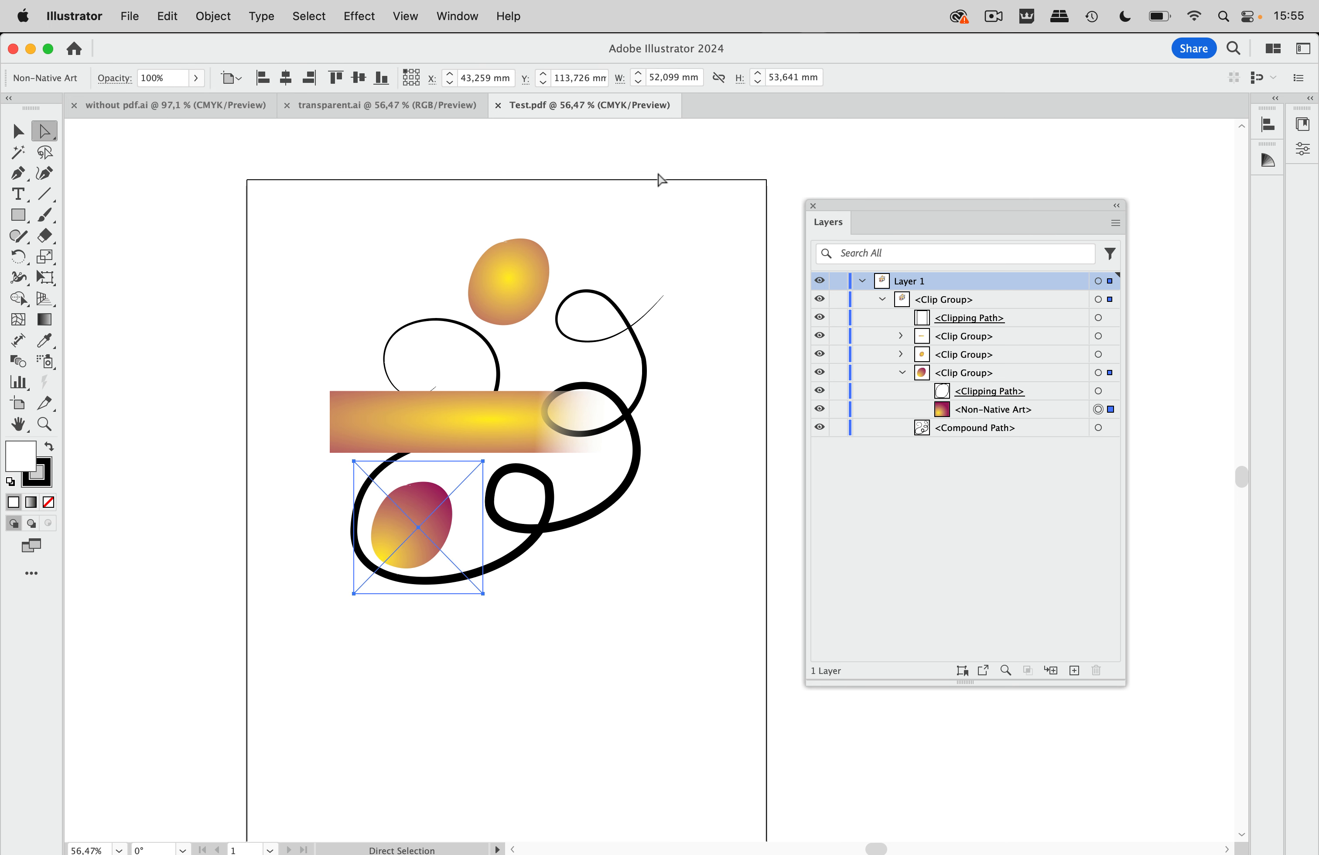
click(689, 197)
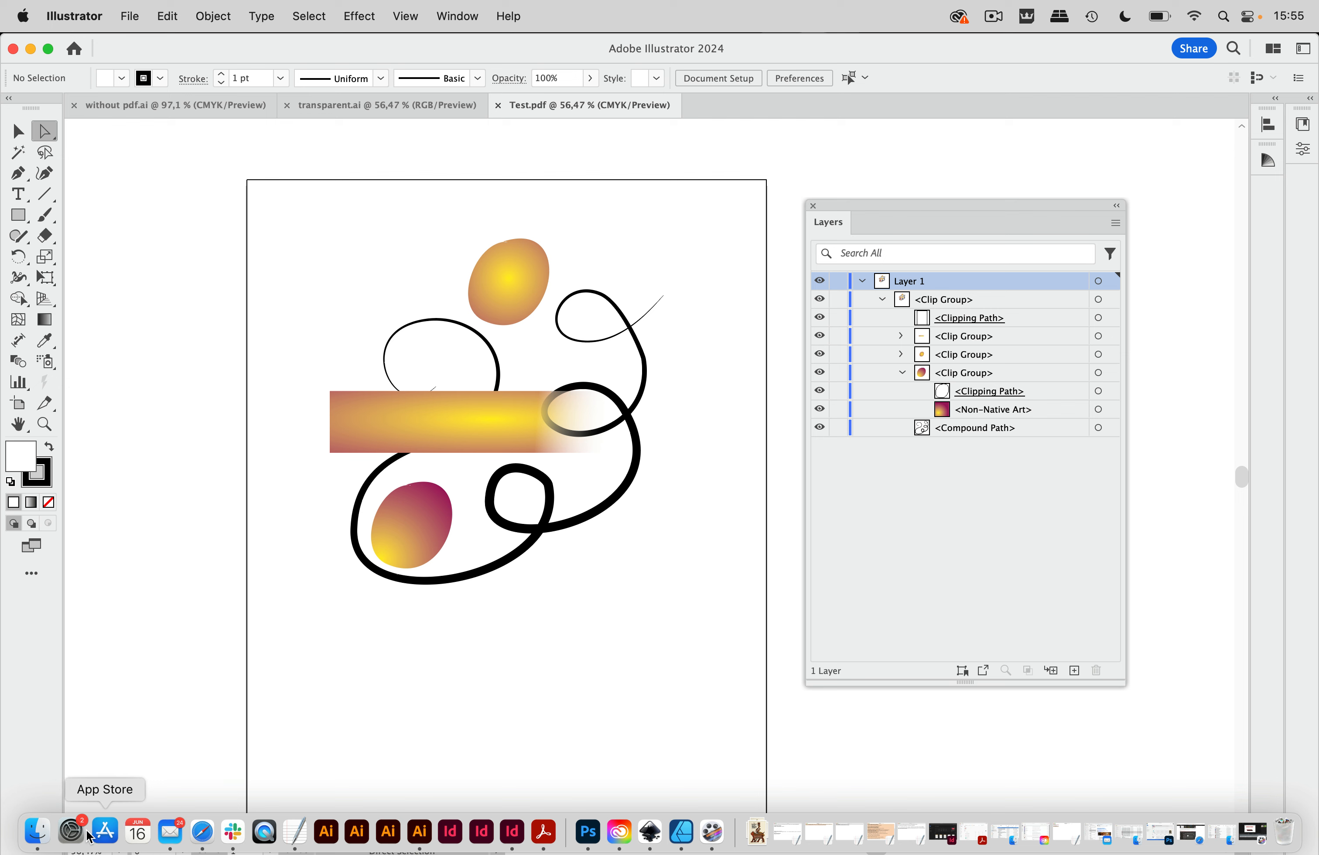
- Switch to Finder, rename Test.pdf as Test.ai, and open it in Adobe Illustrator, accepting the reinterpreted PDF objects
click(29, 827)
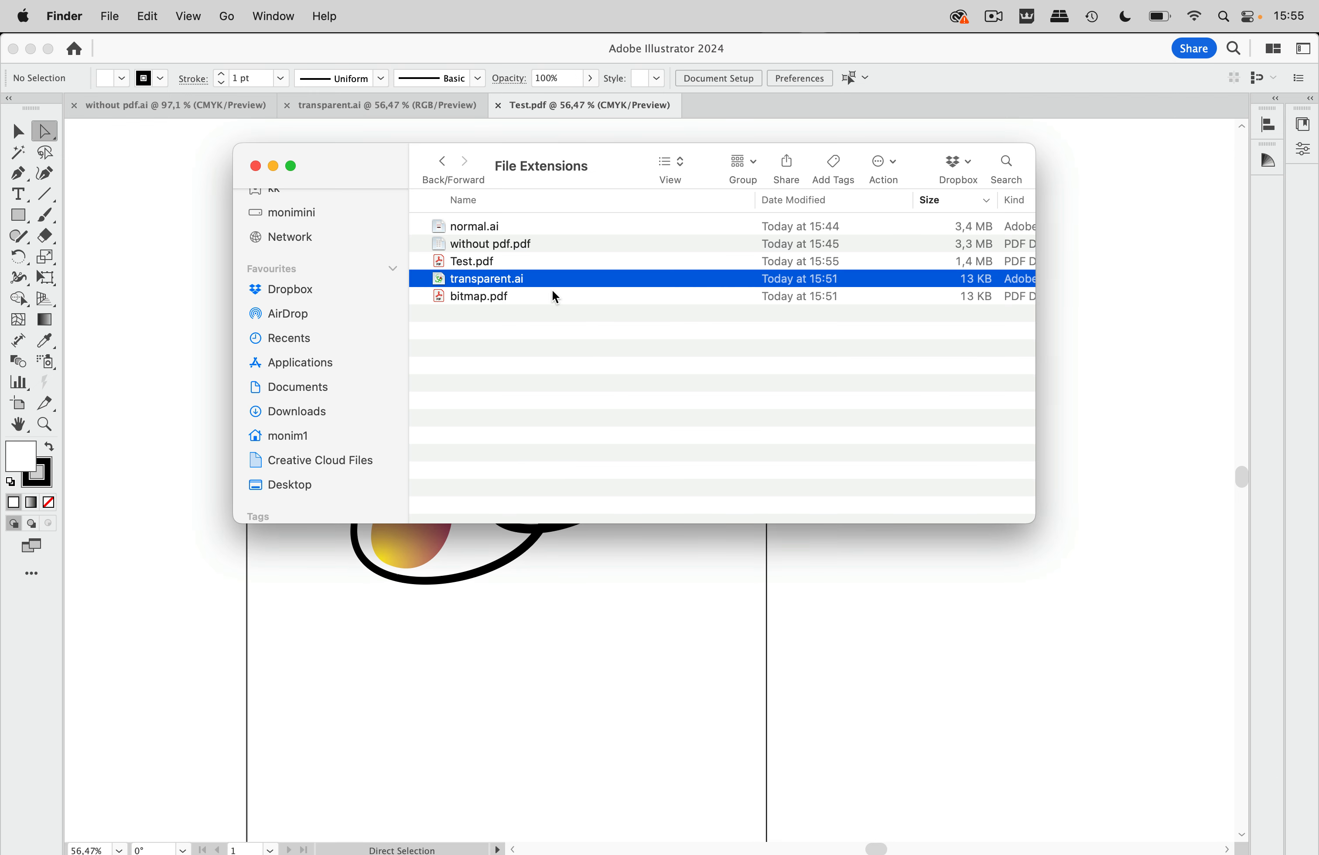
click(491, 264)
key(Return)
click(489, 258)
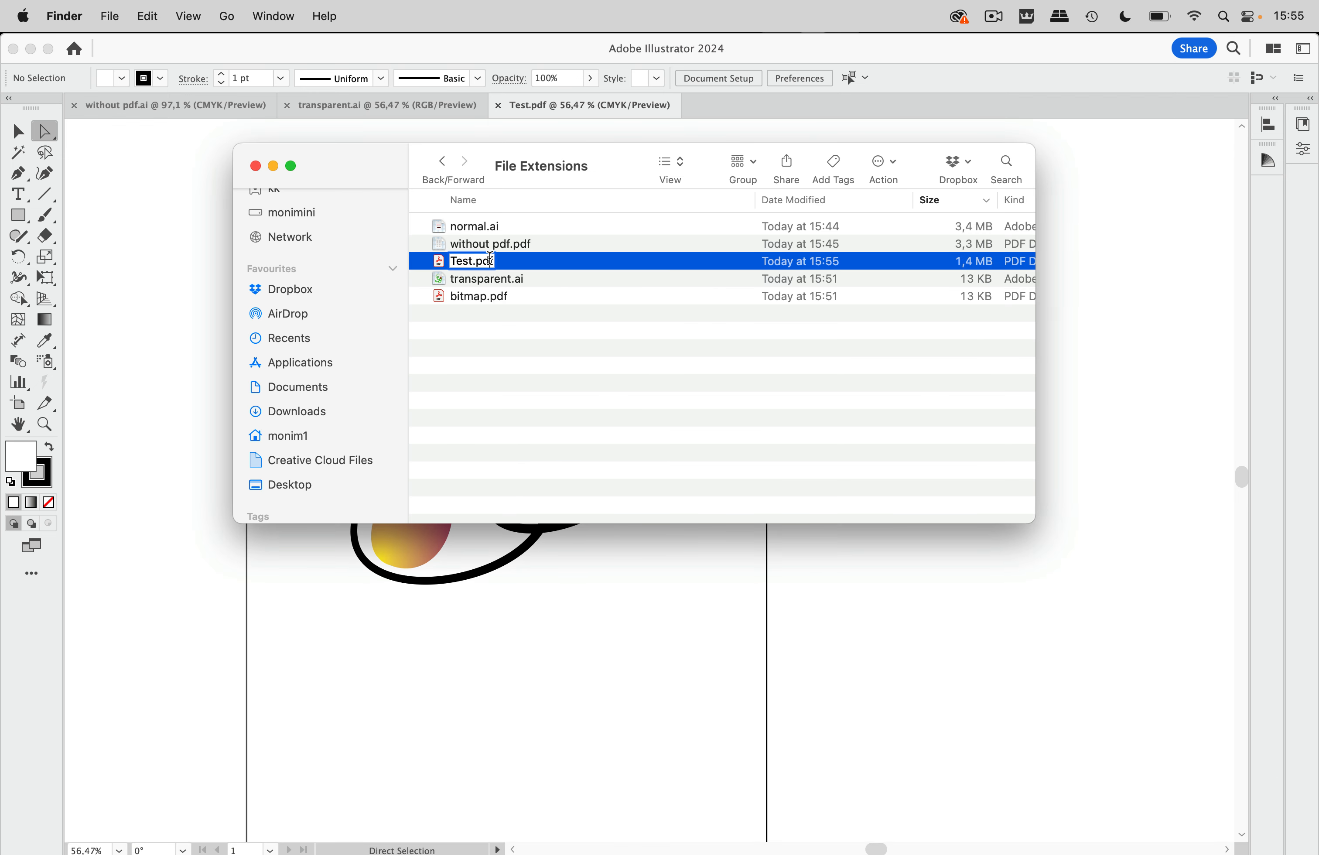
drag(477, 258, 522, 259)
text(ai)
key(Return)
click(713, 375)
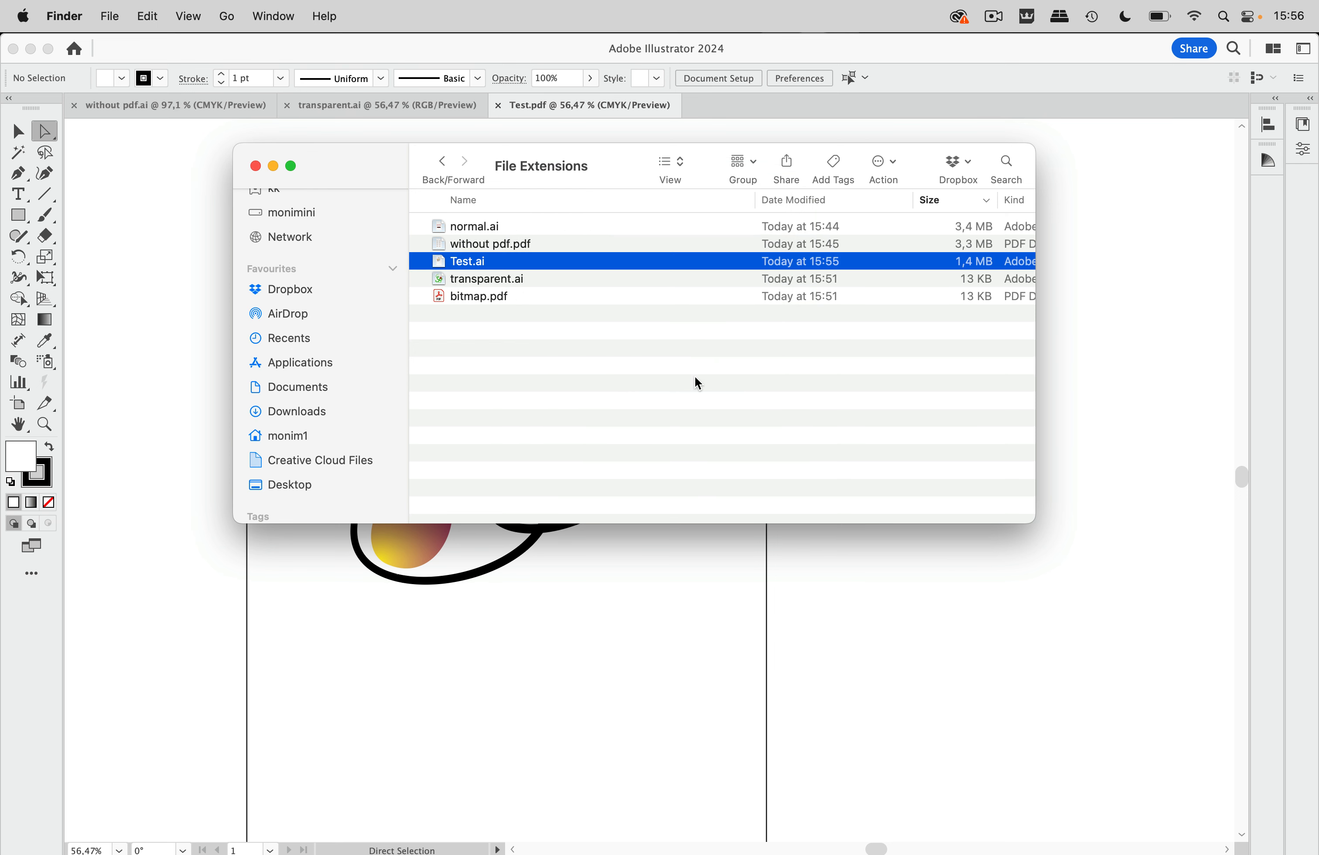
drag(471, 267, 415, 835)
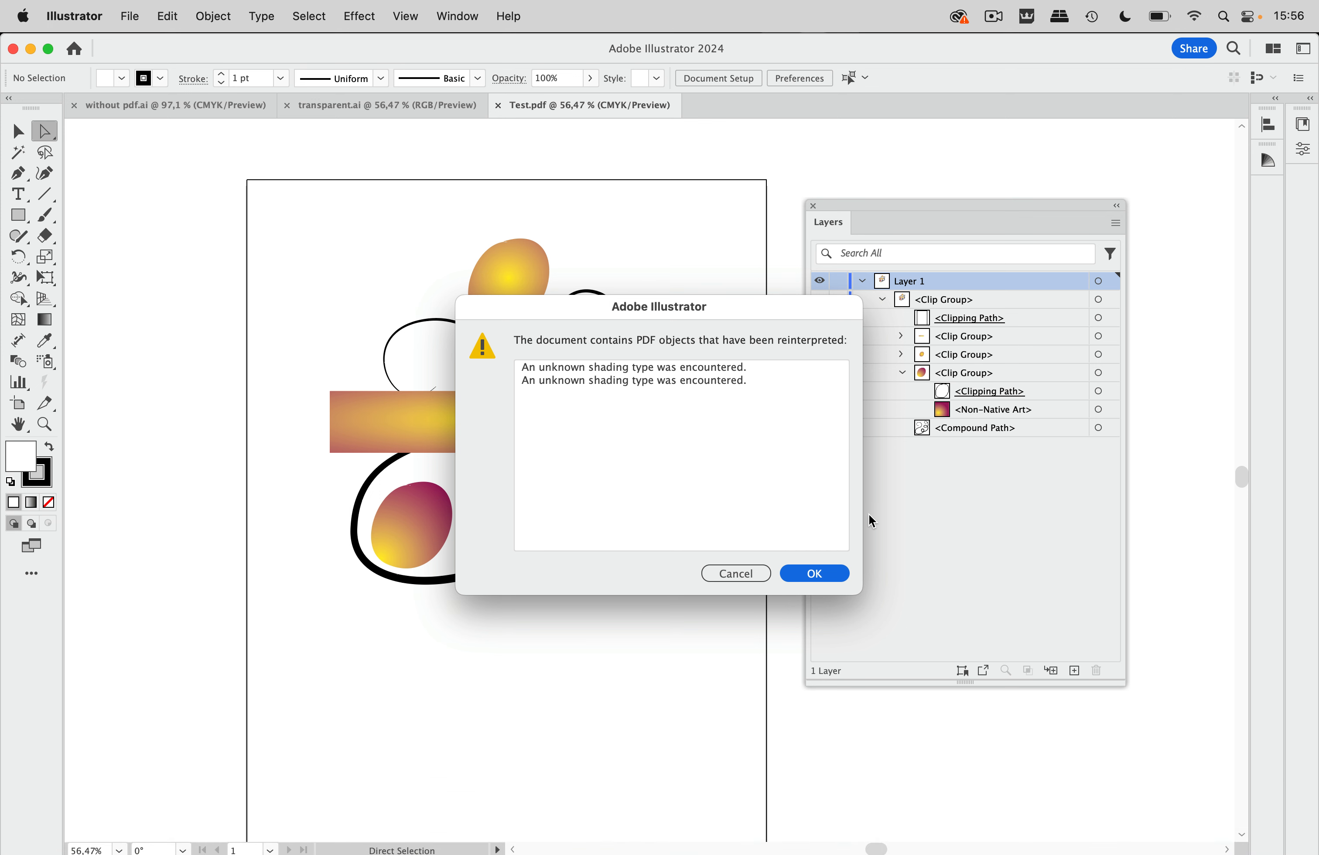
click(812, 573)
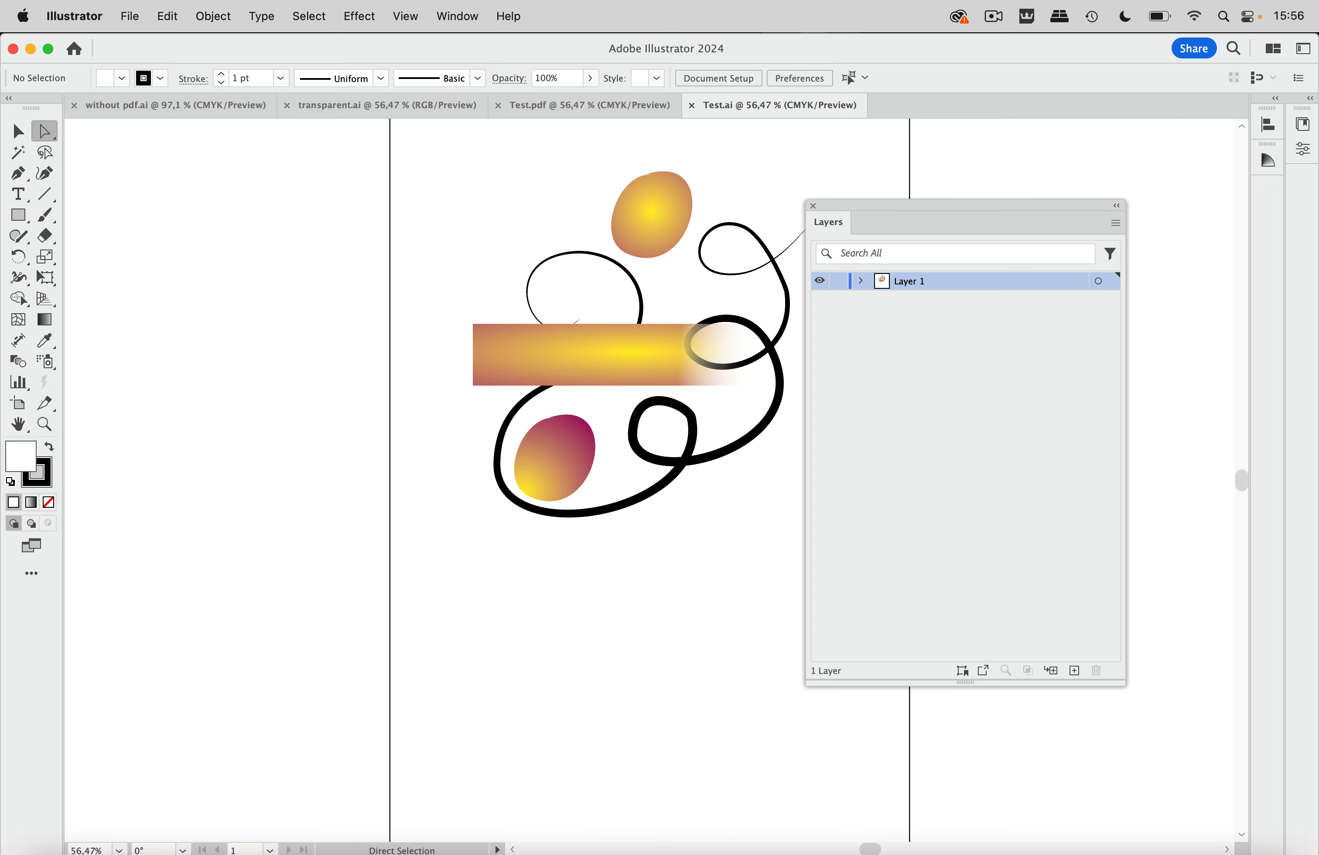
- Switch to Inkscape, deselect the circle, and review the file formats offered for saving the drawing under a new name
click(642, 841)
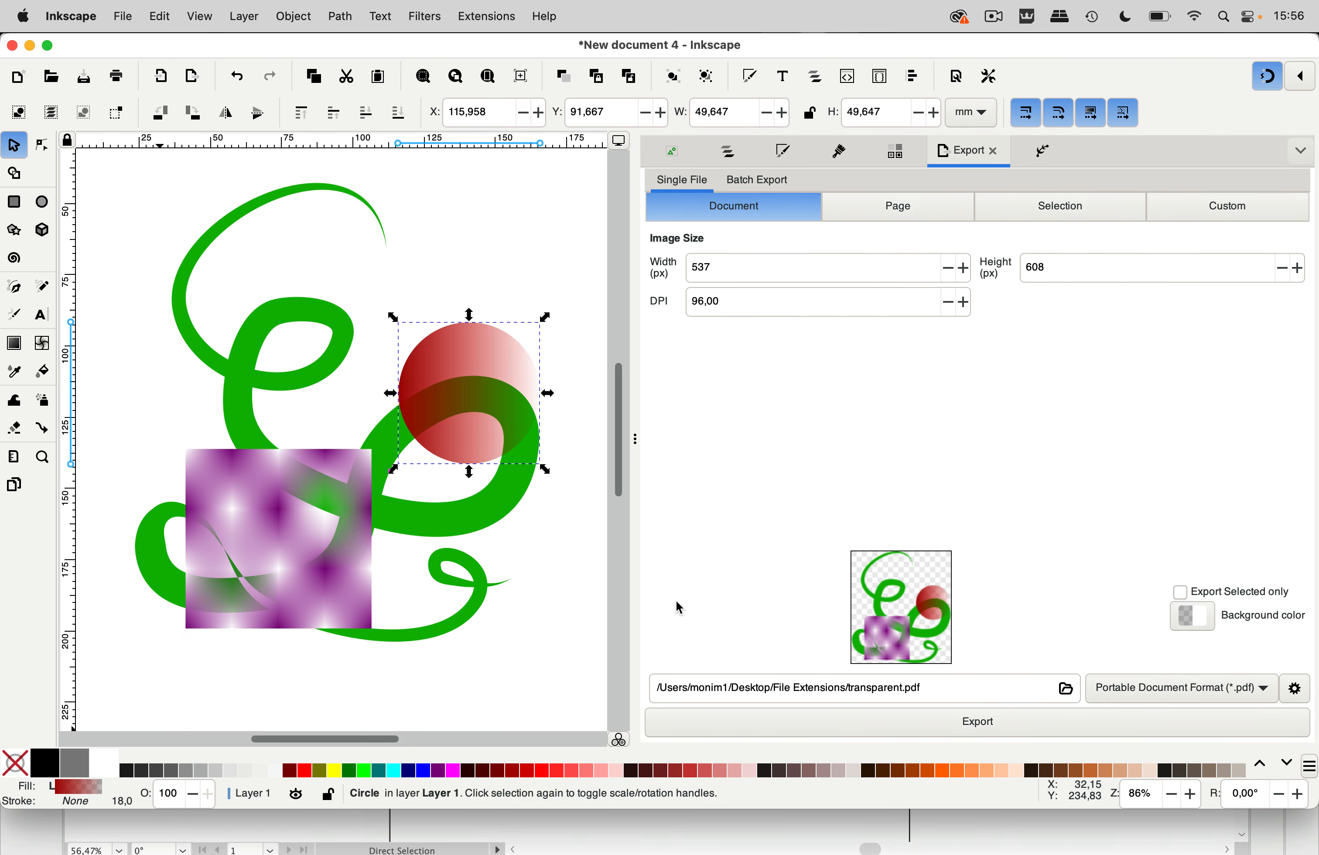
click(583, 262)
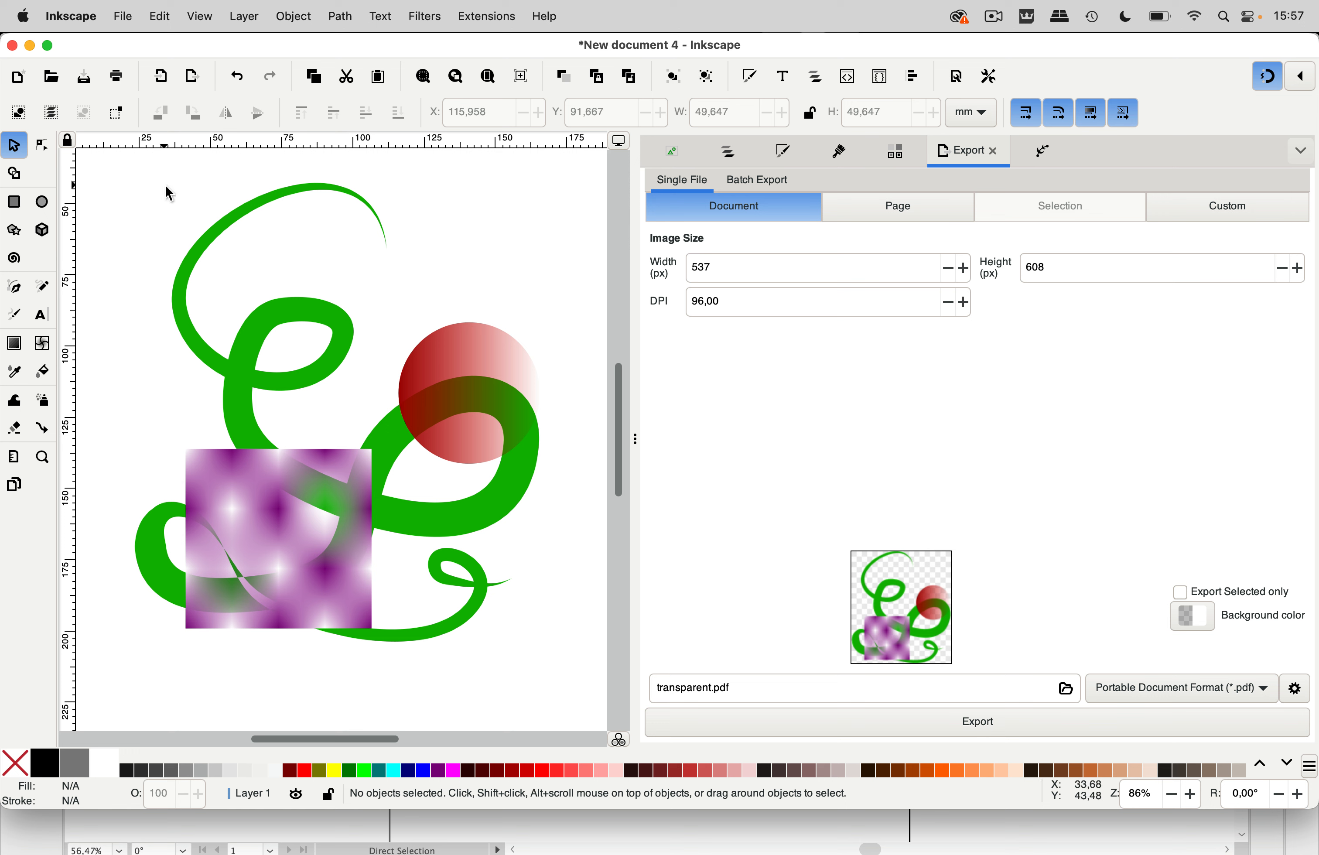
click(124, 17)
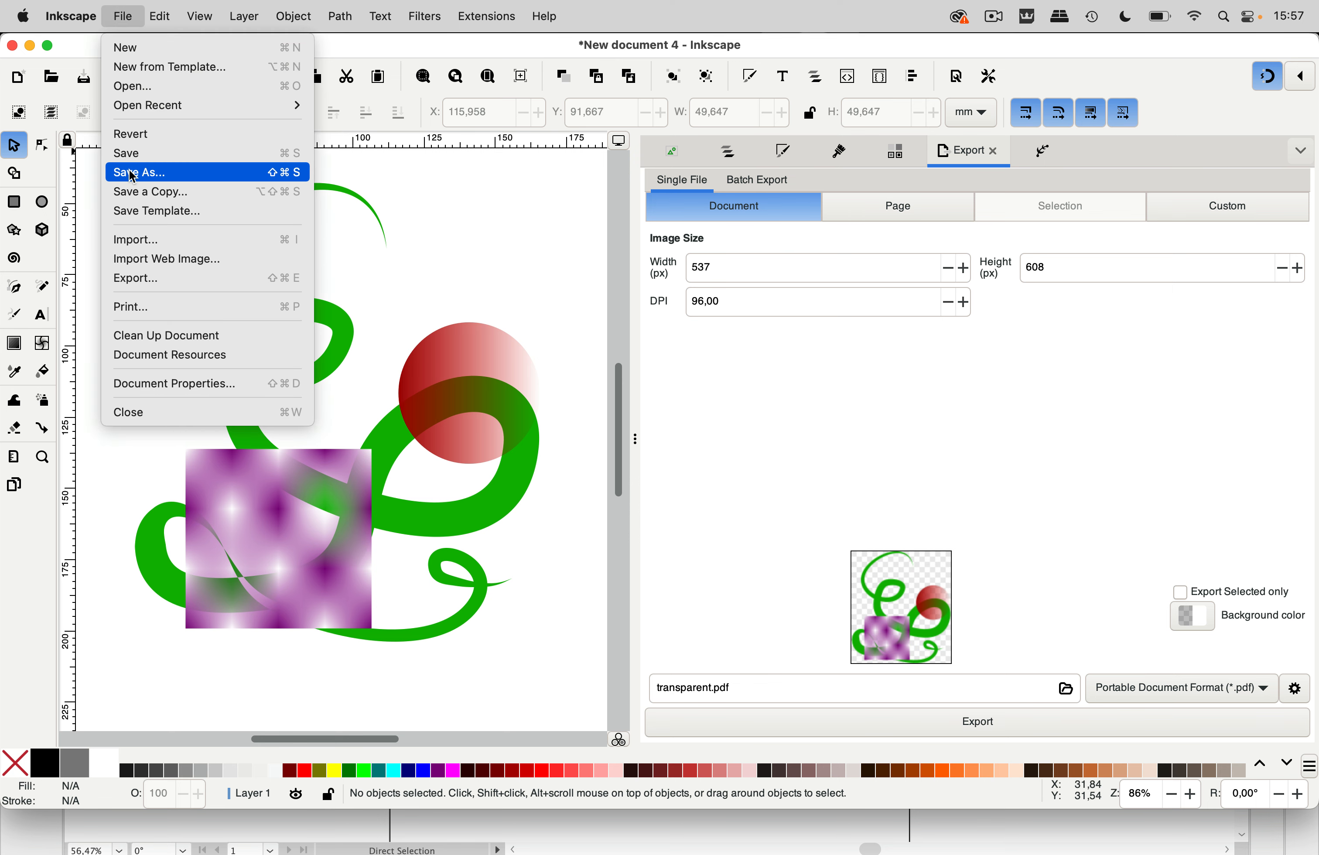
click(163, 176)
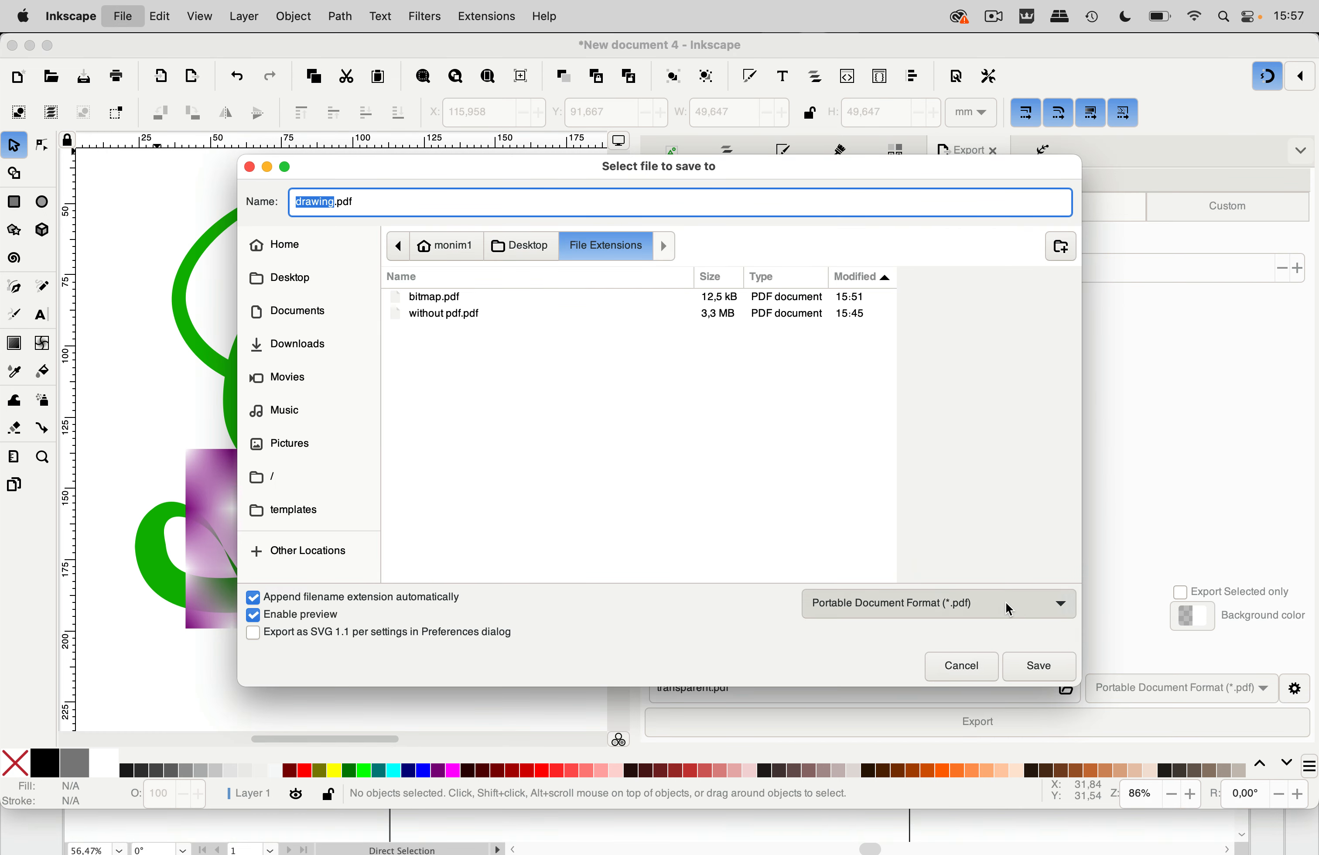
click(1008, 609)
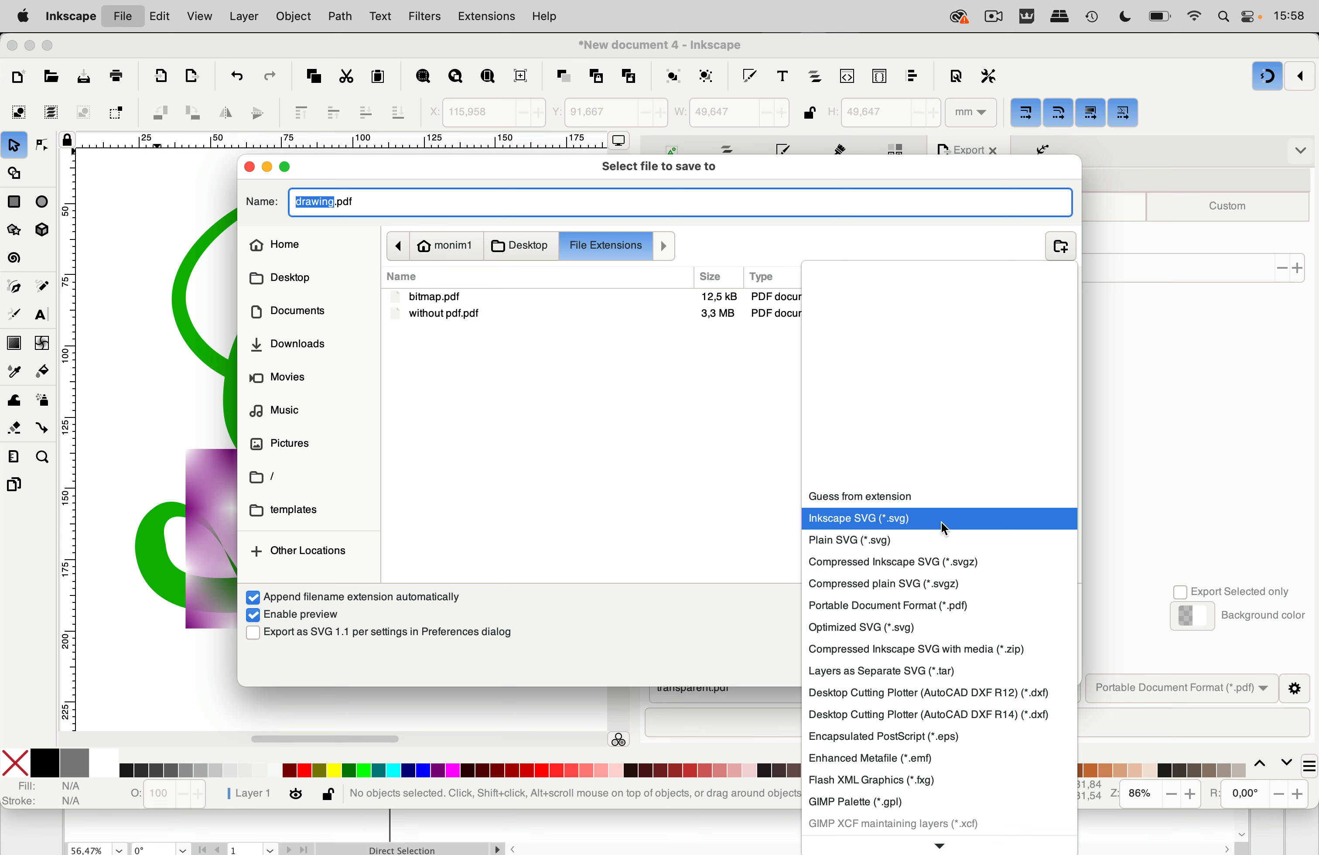
click(723, 610)
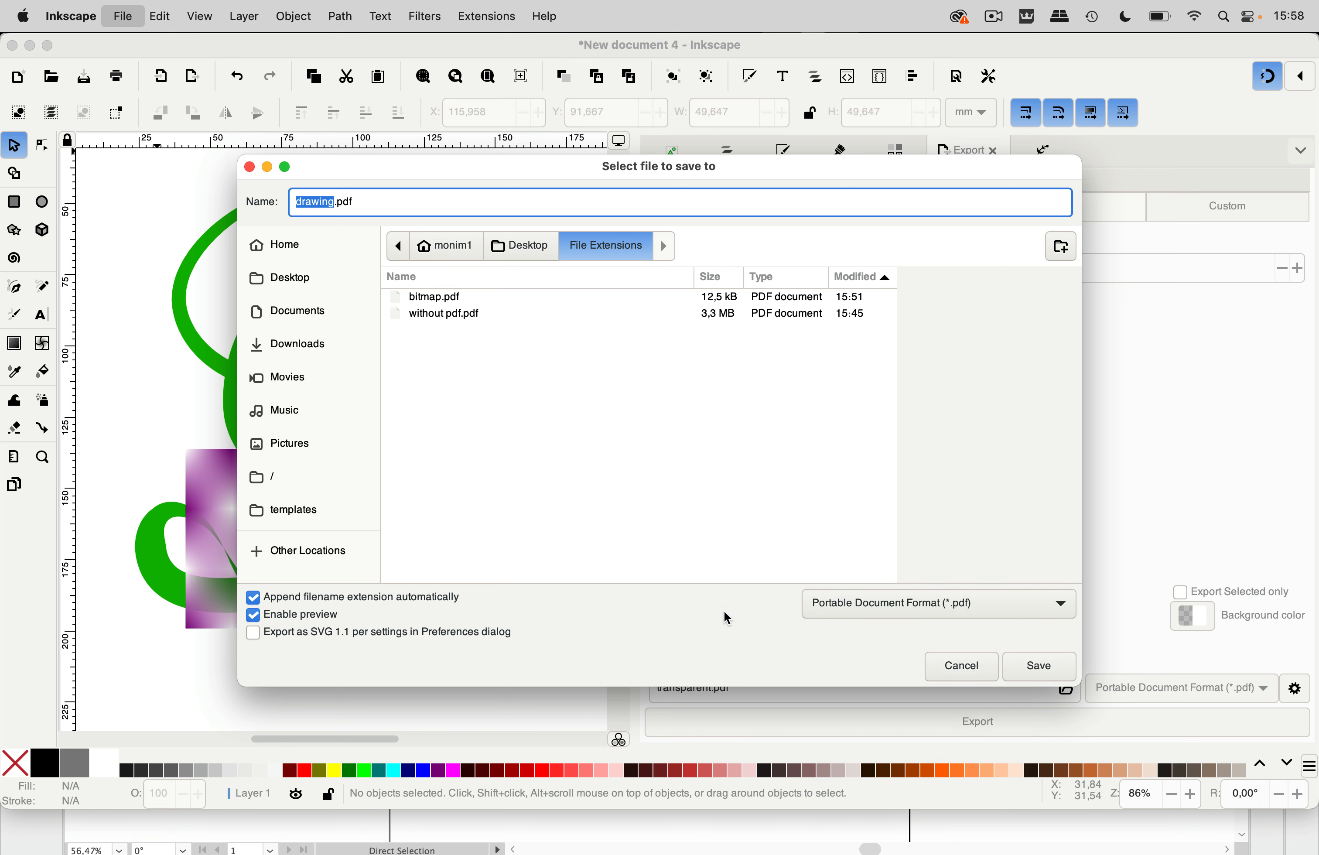